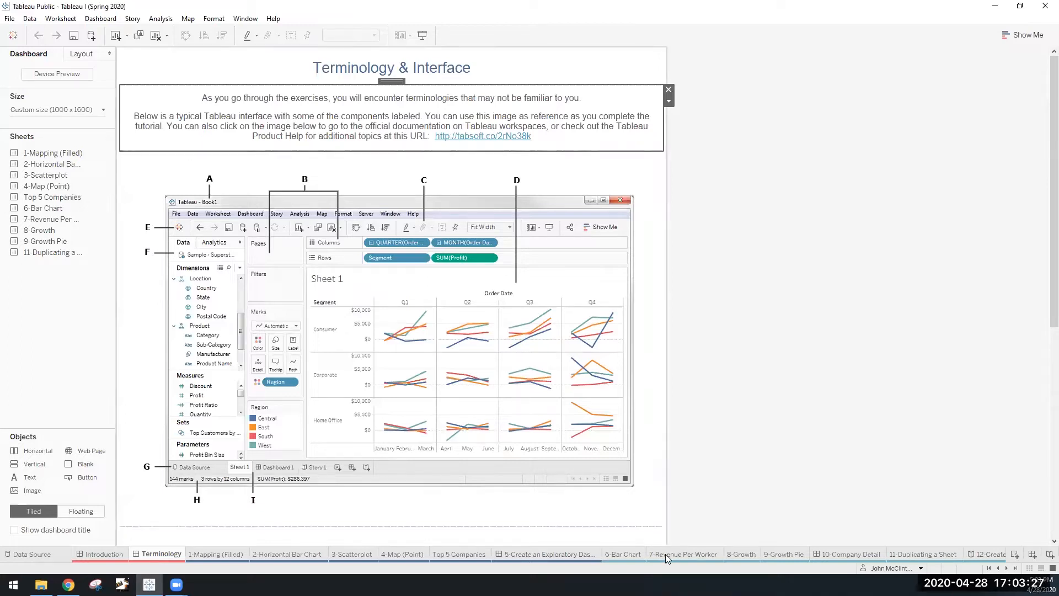
- Open the 1-Mapping (Filled) worksheet
{"action": "scroll", "coordinate": [666, 554], "scroll_direction": "down", "scroll_amount": 3}
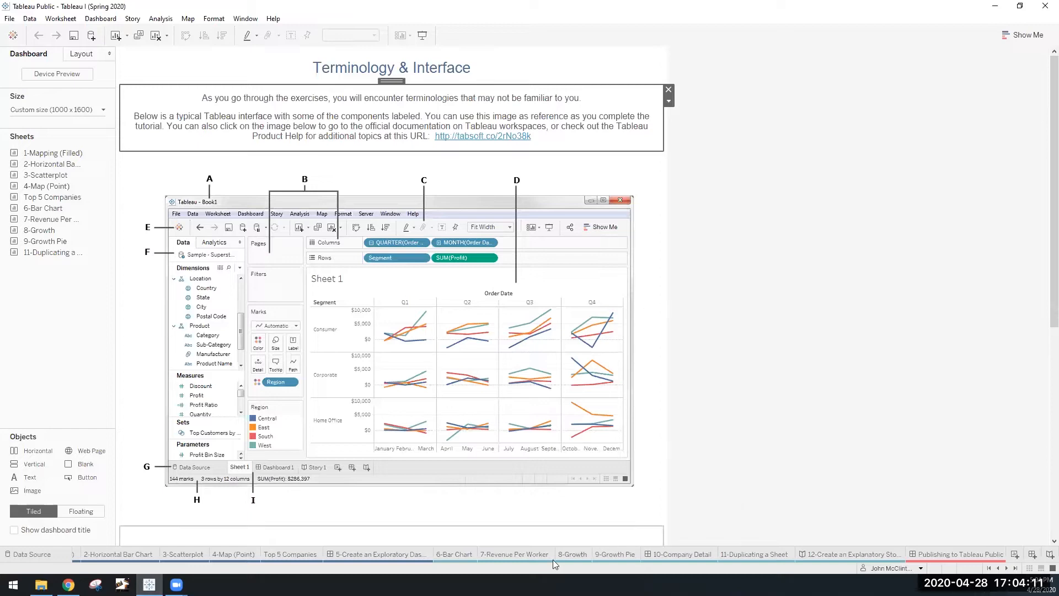
{"action": "scroll", "coordinate": [453, 554], "scroll_direction": "up", "scroll_amount": 3}
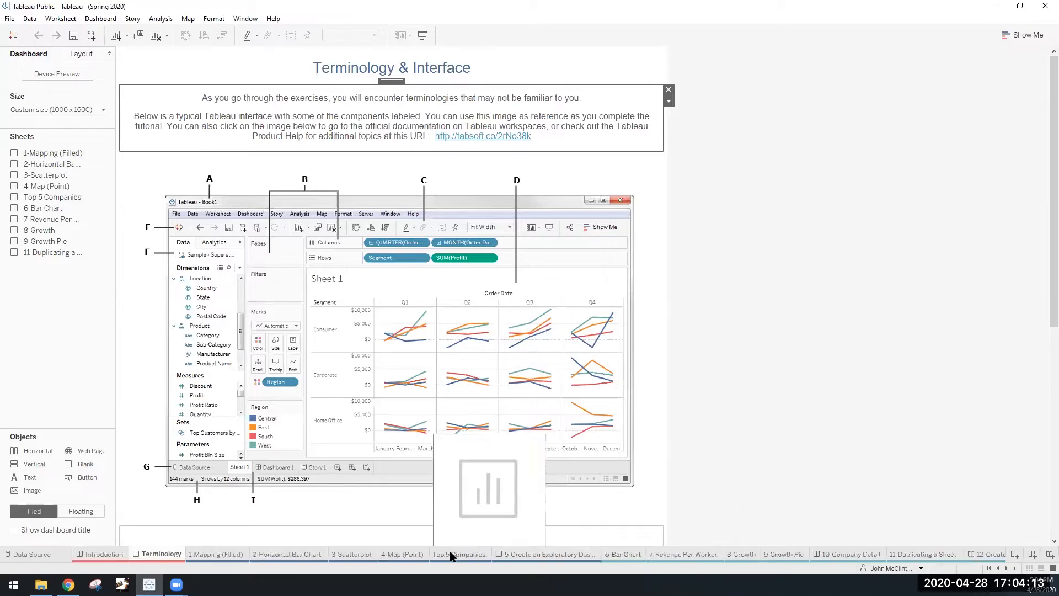
{"action": "left_click", "coordinate": [217, 554]}
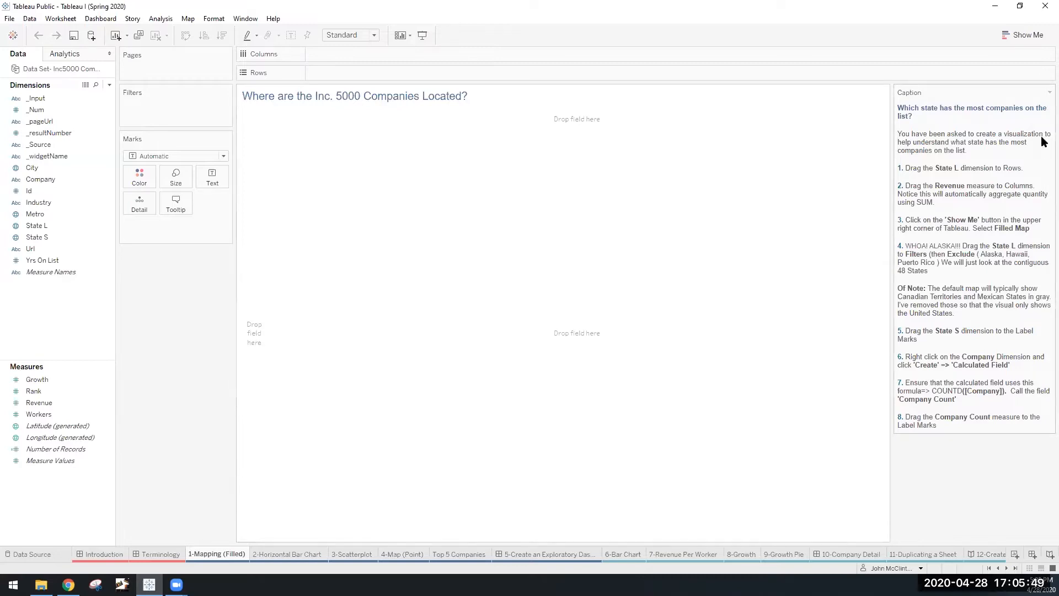
{"action": "left_click", "coordinate": [1020, 37]}
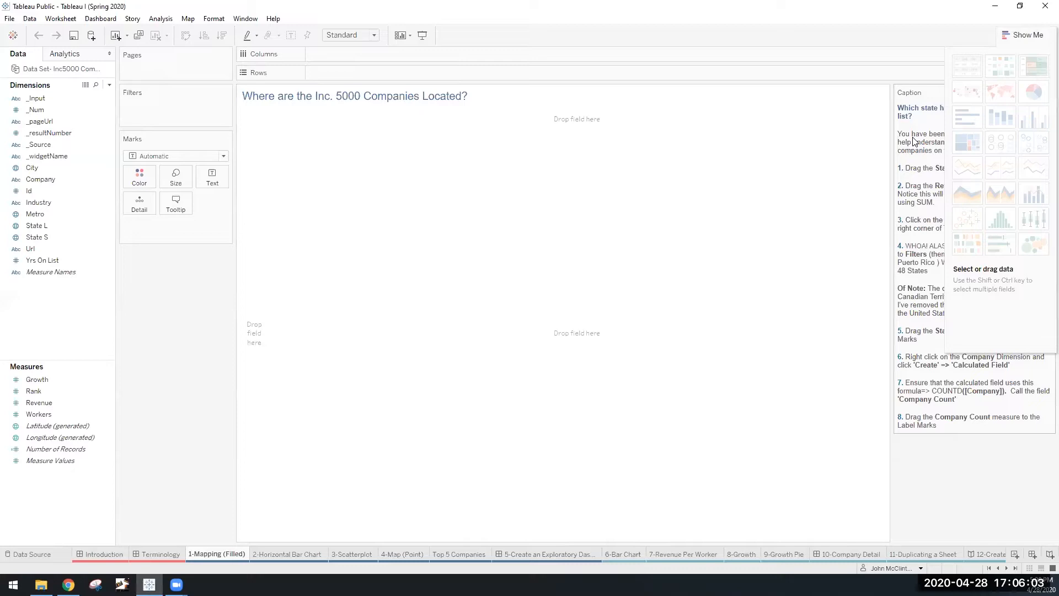
{"action": "left_click", "coordinate": [1019, 35]}
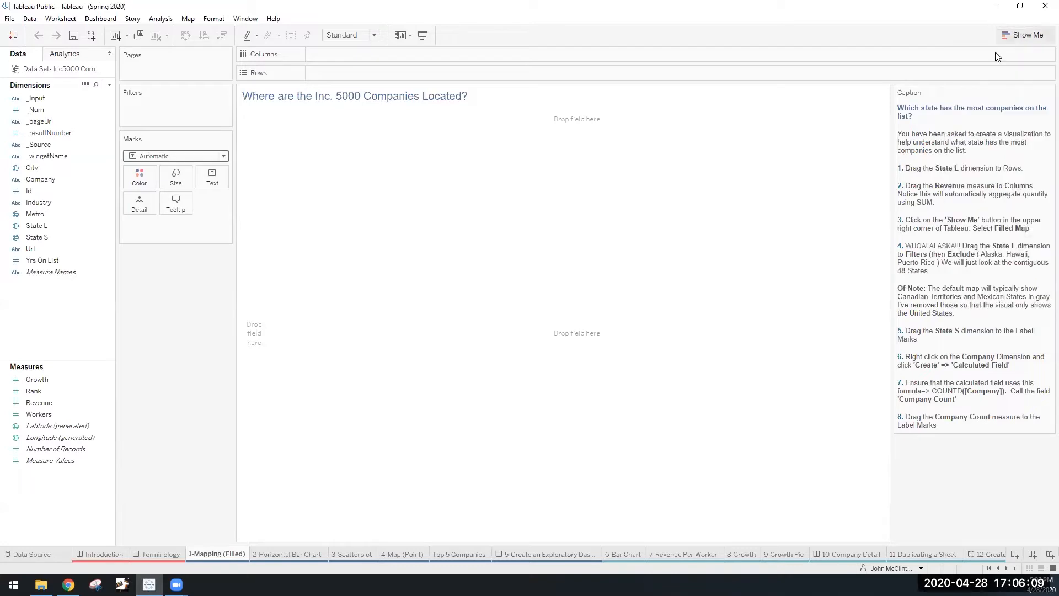
{"action": "left_click", "coordinate": [1014, 42]}
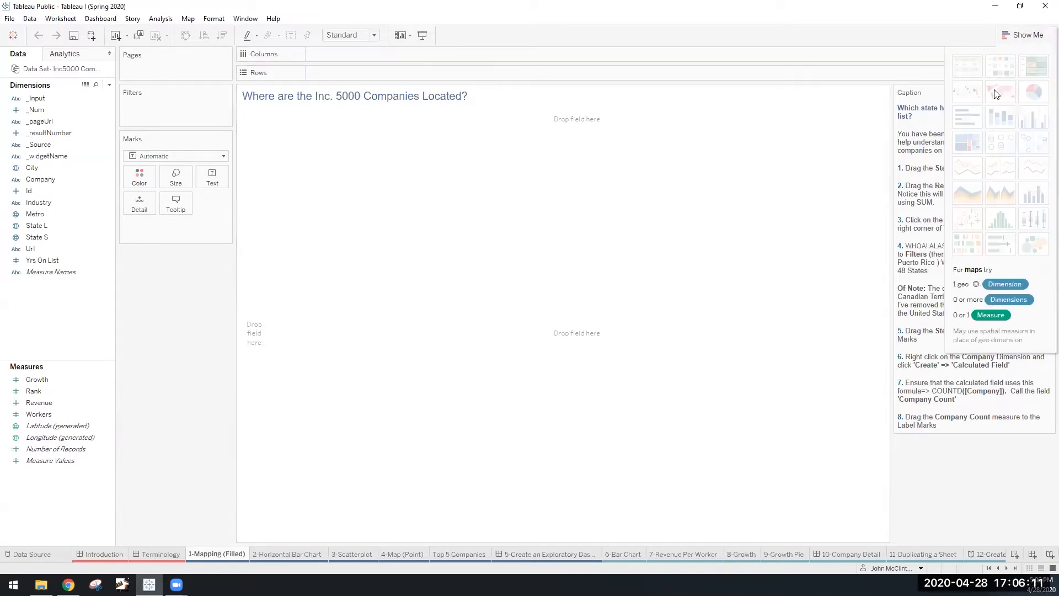
{"action": "left_click", "coordinate": [1010, 40]}
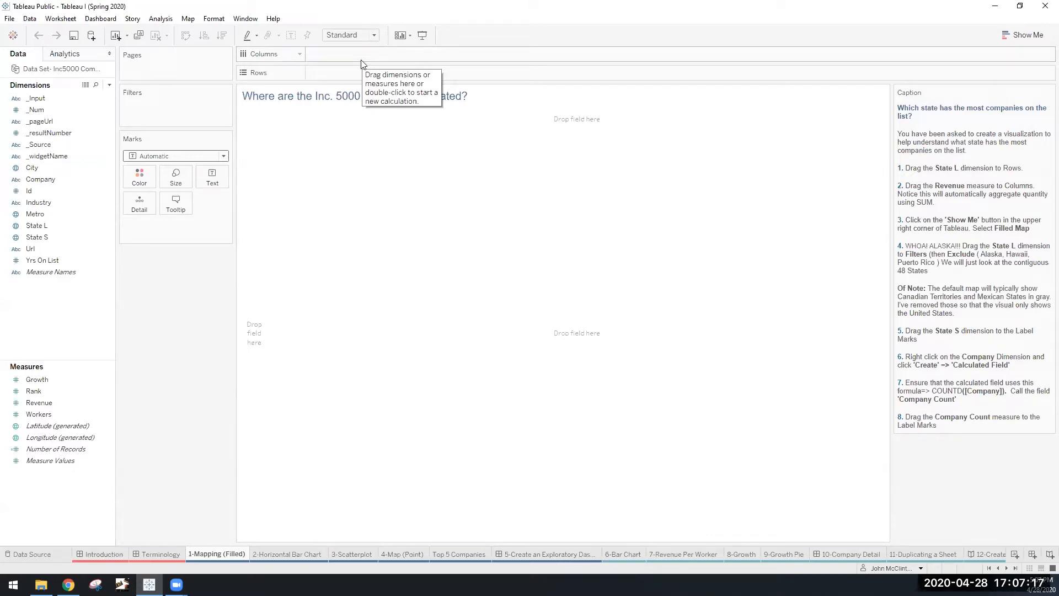
- Place the State L dimension on Columns and the Revenue measure on Rows
{"action": "left_click", "coordinate": [100, 227]}
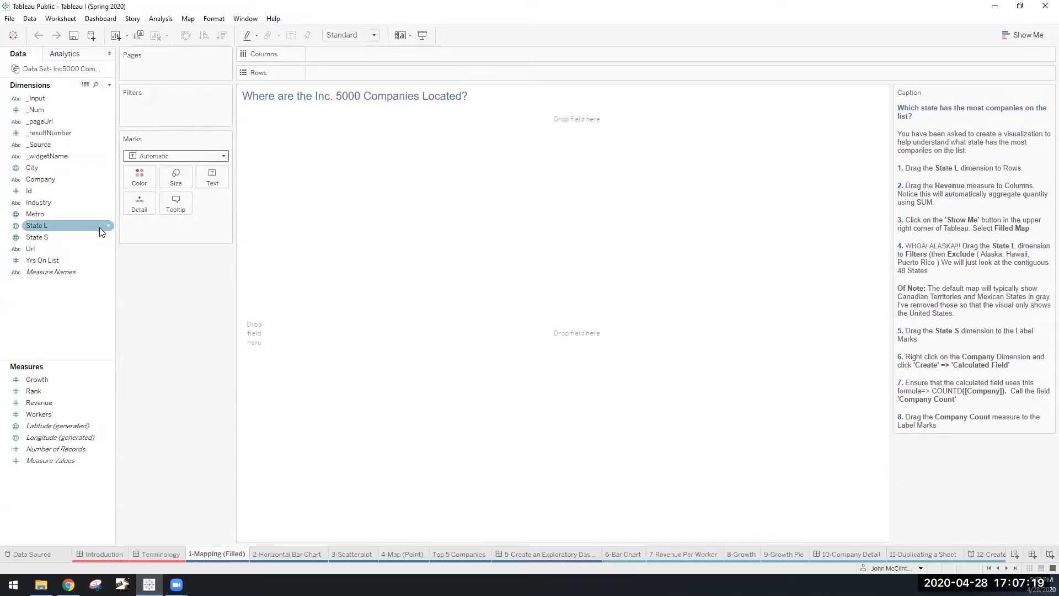
{"action": "left_click", "coordinate": [55, 237]}
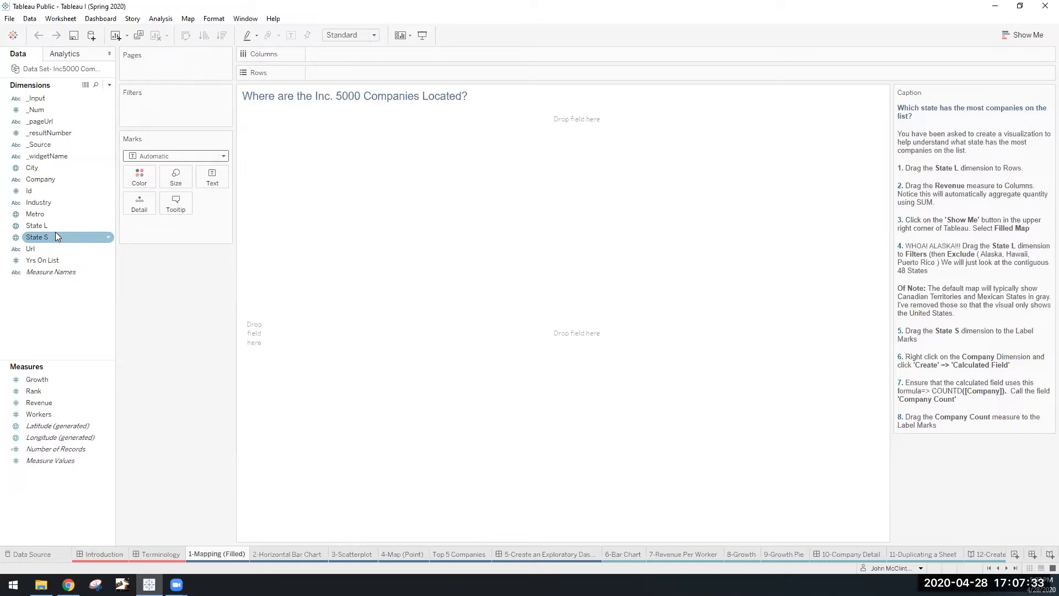
{"action": "left_click_drag", "start_coordinate": [57, 236], "coordinate": [330, 55]}
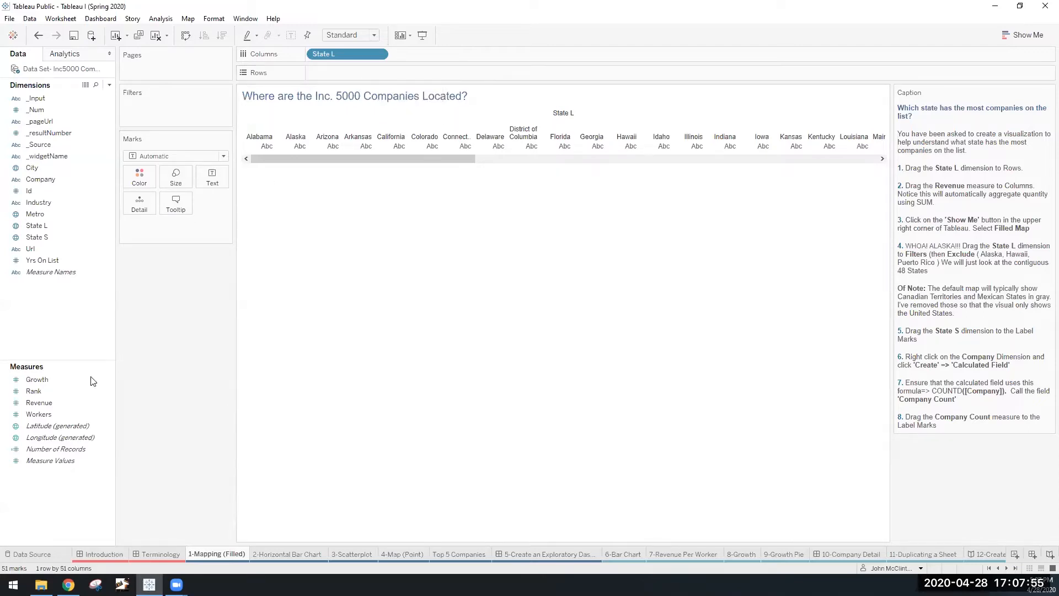
{"action": "left_click", "coordinate": [46, 404]}
{"action": "left_click_drag", "start_coordinate": [45, 403], "coordinate": [339, 75]}
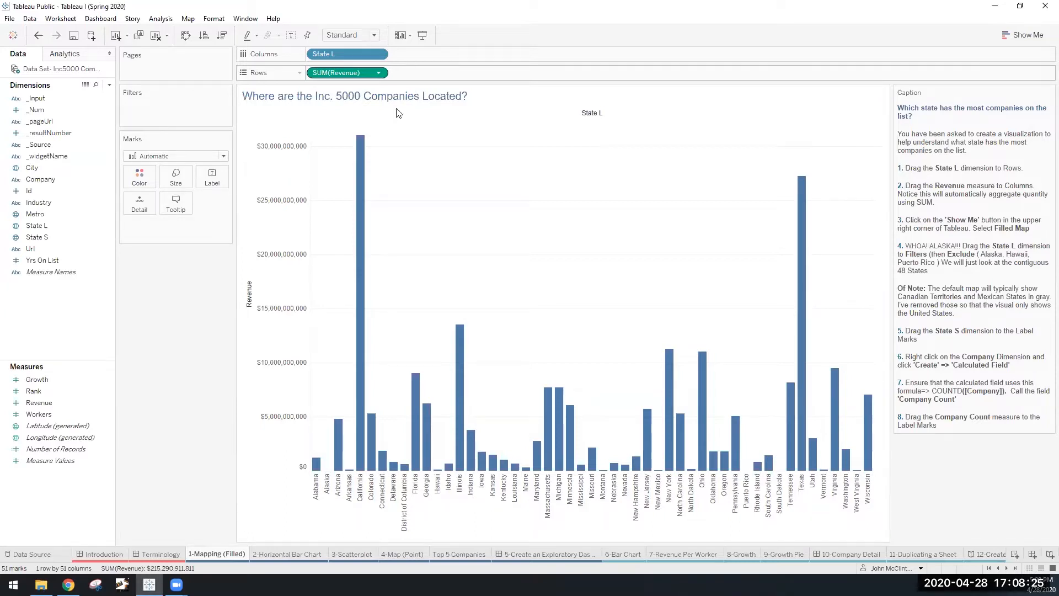
- Convert the revenue-by-state chart to a filled map using Show Me
{"action": "left_click", "coordinate": [1021, 35]}
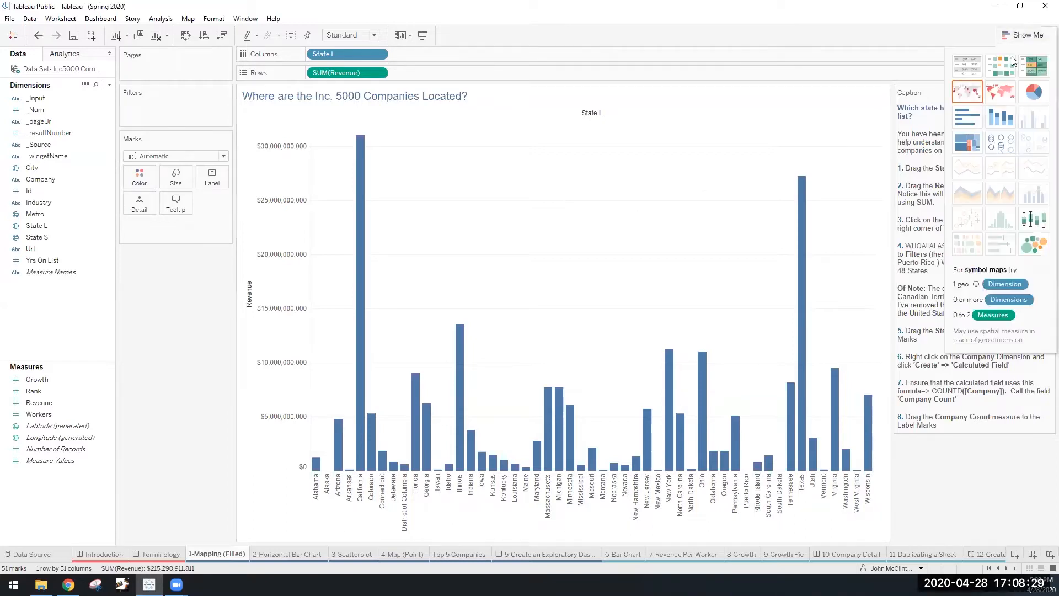
{"action": "left_click", "coordinate": [1009, 96]}
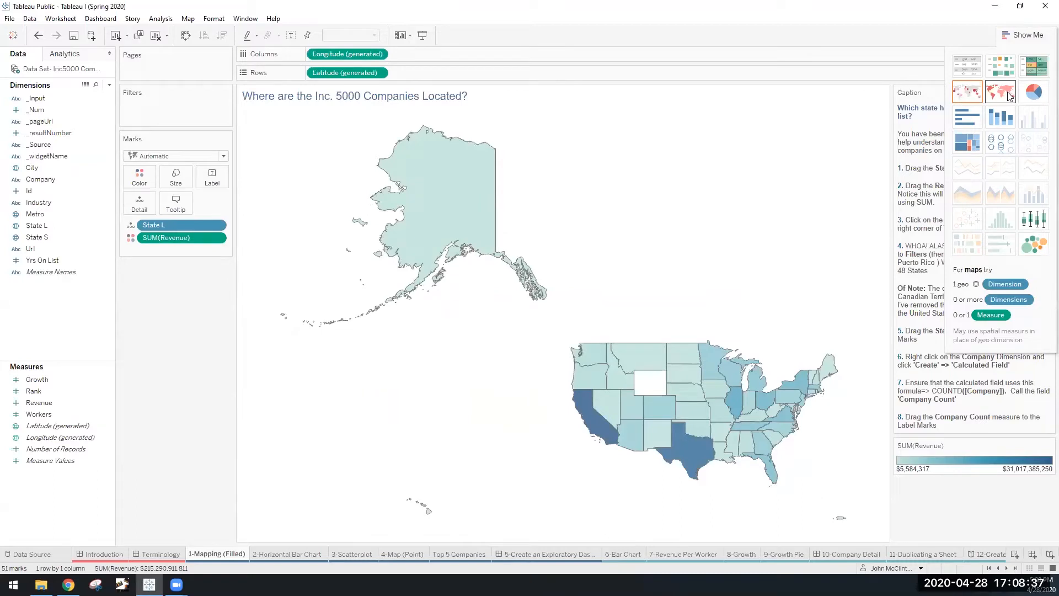
{"action": "left_click", "coordinate": [1017, 38]}
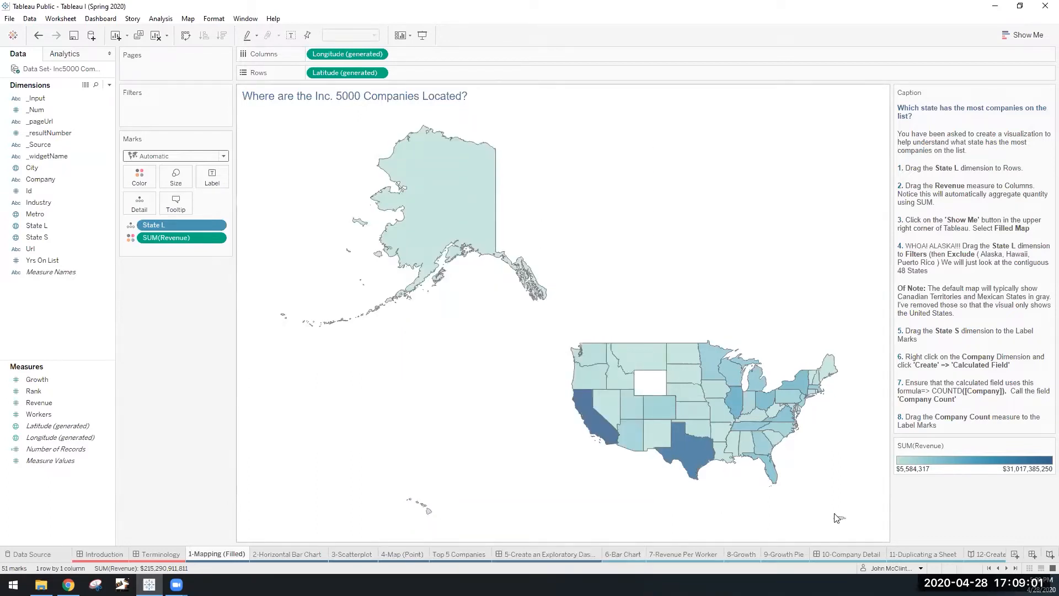
- Preview the background map by setting the map layers' washout to 0%, and restore it to 100%
{"action": "mouse_move", "coordinate": [841, 521]}
{"action": "mouse_move", "coordinate": [419, 180]}
{"action": "mouse_move", "coordinate": [655, 410]}
{"action": "mouse_move", "coordinate": [699, 418]}
{"action": "left_click", "coordinate": [188, 21]}
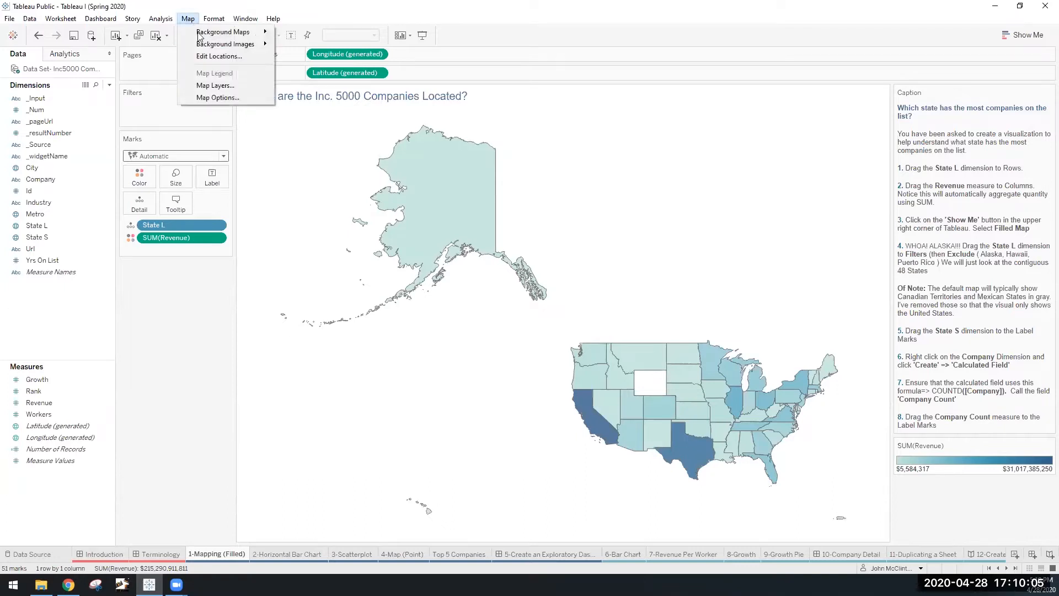
{"action": "left_click", "coordinate": [222, 89]}
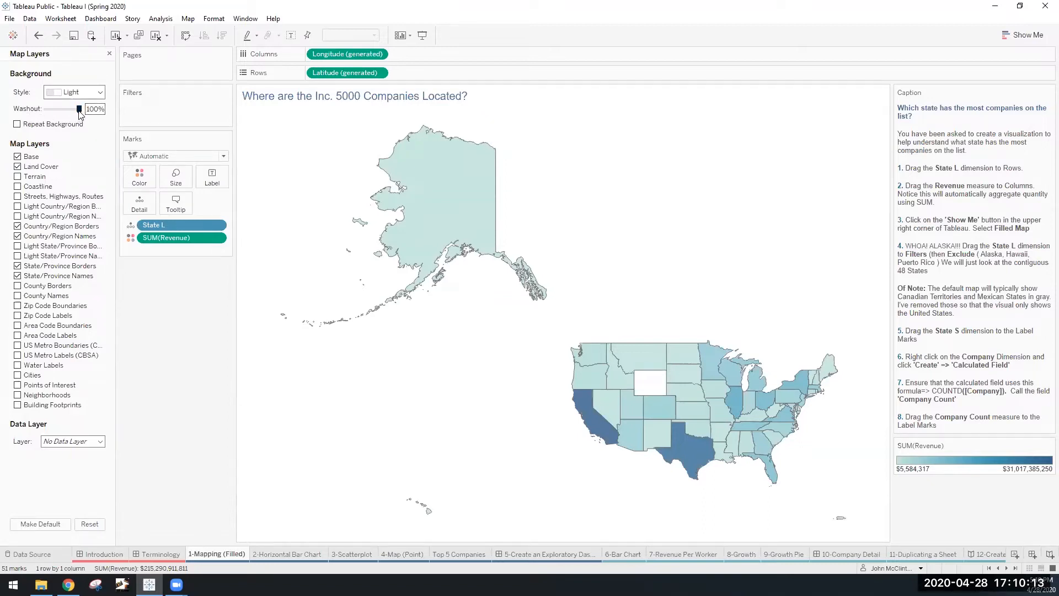
{"action": "left_click_drag", "start_coordinate": [79, 110], "coordinate": [46, 110]}
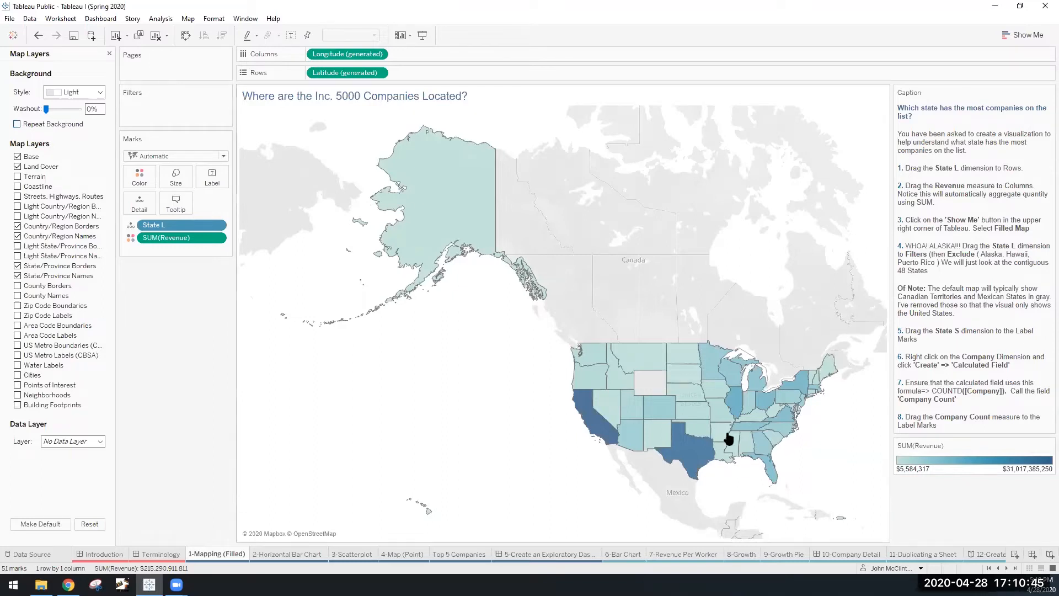
{"action": "left_click_drag", "start_coordinate": [47, 114], "coordinate": [89, 111]}
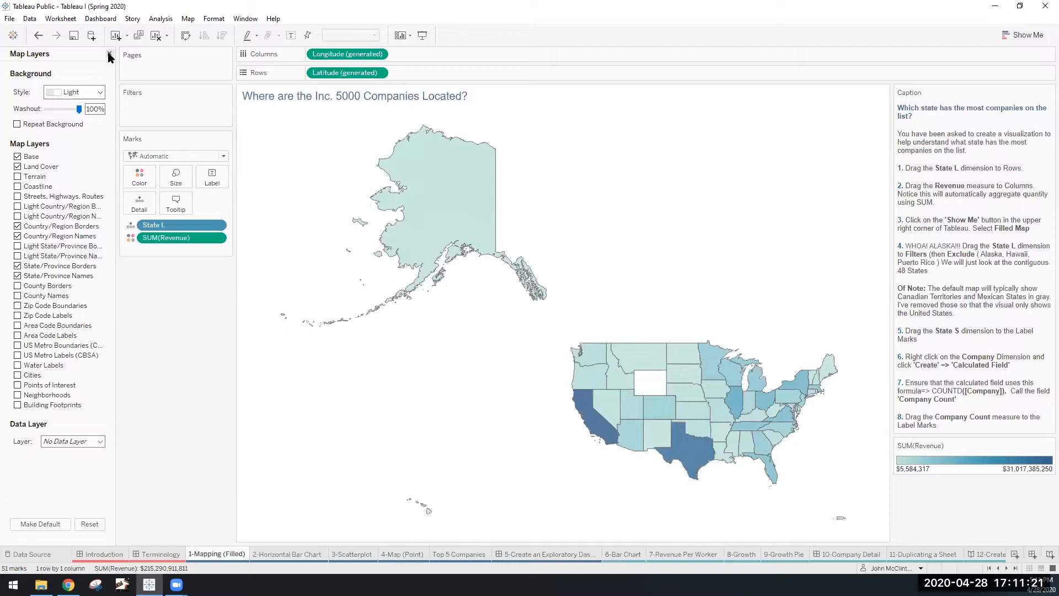
{"action": "left_click", "coordinate": [109, 54]}
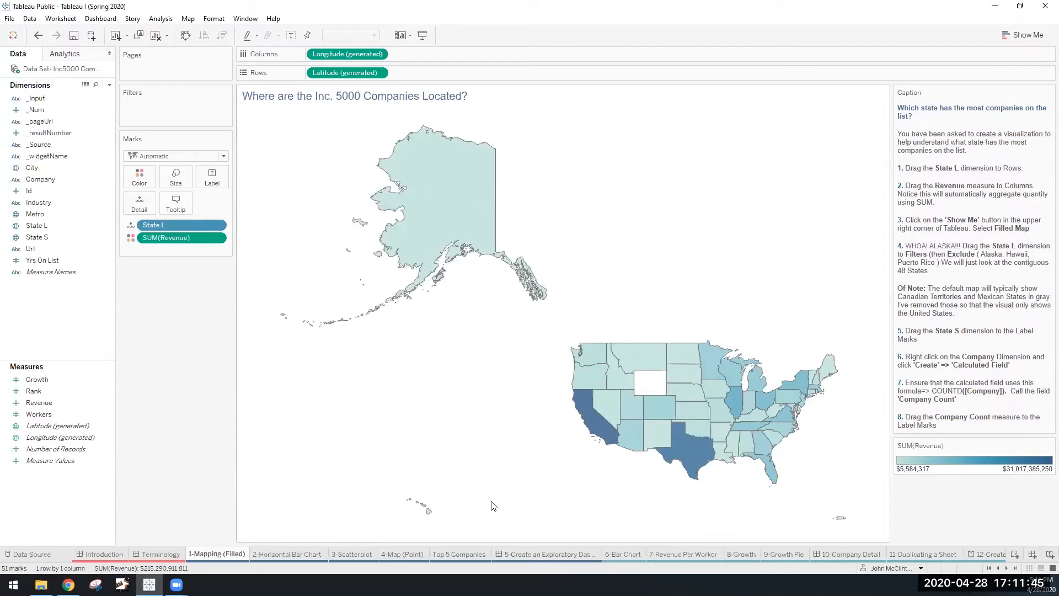
- Filter the map by State L, leaving out Alaska, Hawaii and Puerto Rico
{"action": "left_click", "coordinate": [36, 225]}
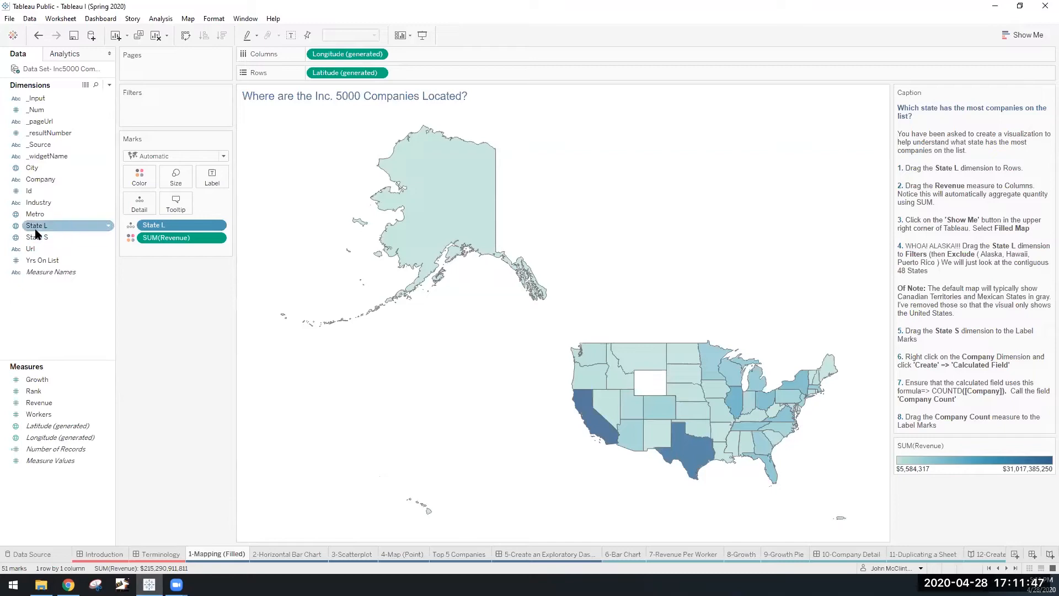
{"action": "mouse_move", "coordinate": [36, 232]}
{"action": "left_mouse_down"}
{"action": "mouse_move", "coordinate": [92, 205]}
{"action": "mouse_move", "coordinate": [147, 118]}
{"action": "left_mouse_up"}
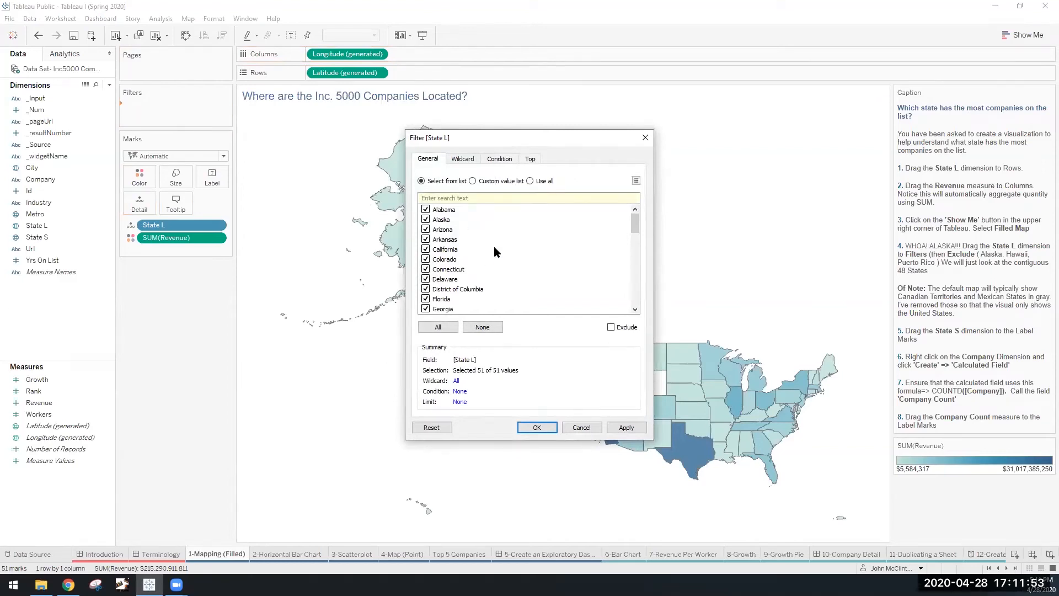
{"action": "left_click", "coordinate": [426, 220]}
{"action": "scroll", "coordinate": [485, 252], "scroll_direction": "down", "scroll_amount": 2}
{"action": "left_click", "coordinate": [426, 259]}
{"action": "scroll", "coordinate": [497, 293], "scroll_direction": "down", "scroll_amount": 6}
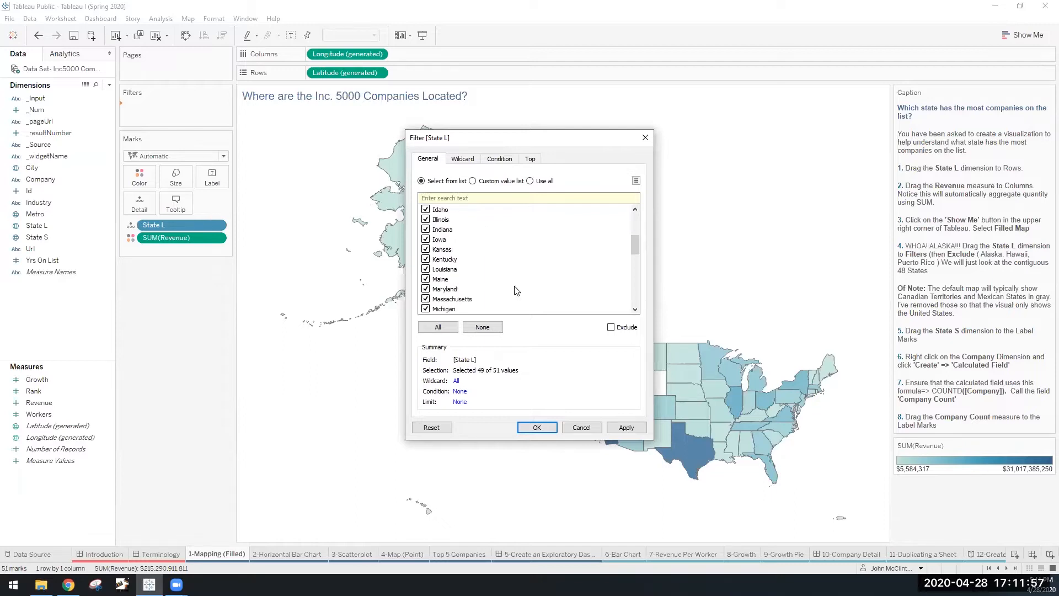
{"action": "scroll", "coordinate": [491, 290], "scroll_direction": "down", "scroll_amount": 2}
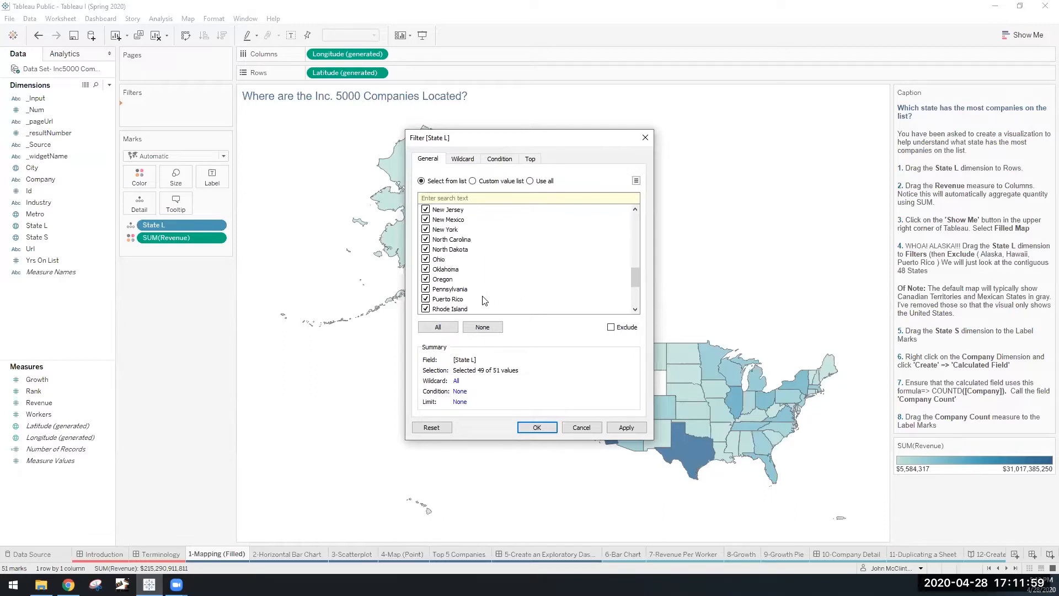
{"action": "left_click", "coordinate": [426, 299]}
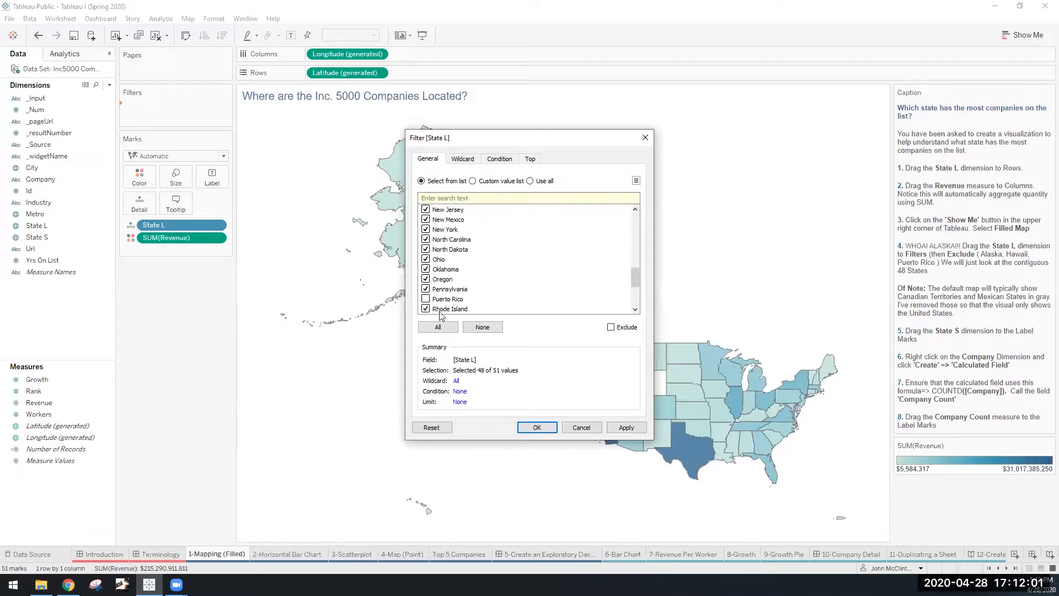
{"action": "left_click", "coordinate": [533, 428]}
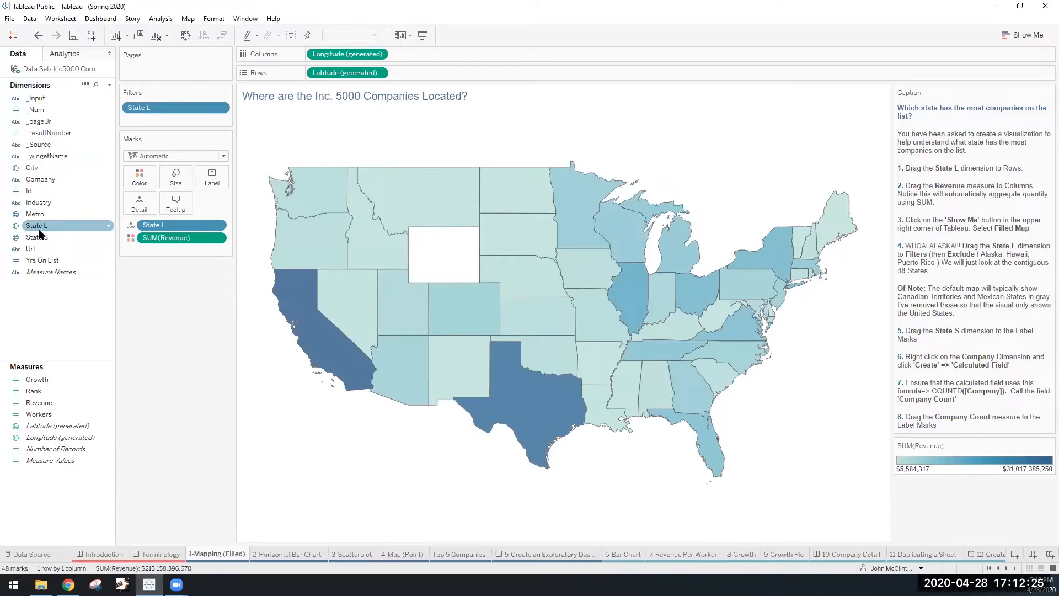
- Label the map's states with the State S dimension and exclude that field from the tooltip
{"action": "left_click_drag", "start_coordinate": [37, 237], "coordinate": [209, 184]}
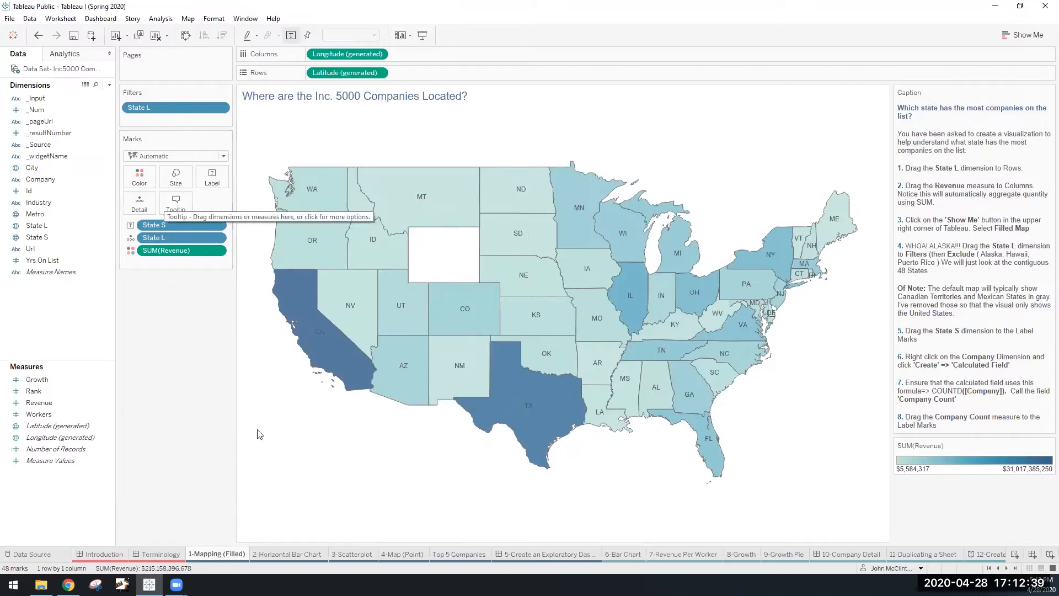
{"action": "mouse_move", "coordinate": [409, 393]}
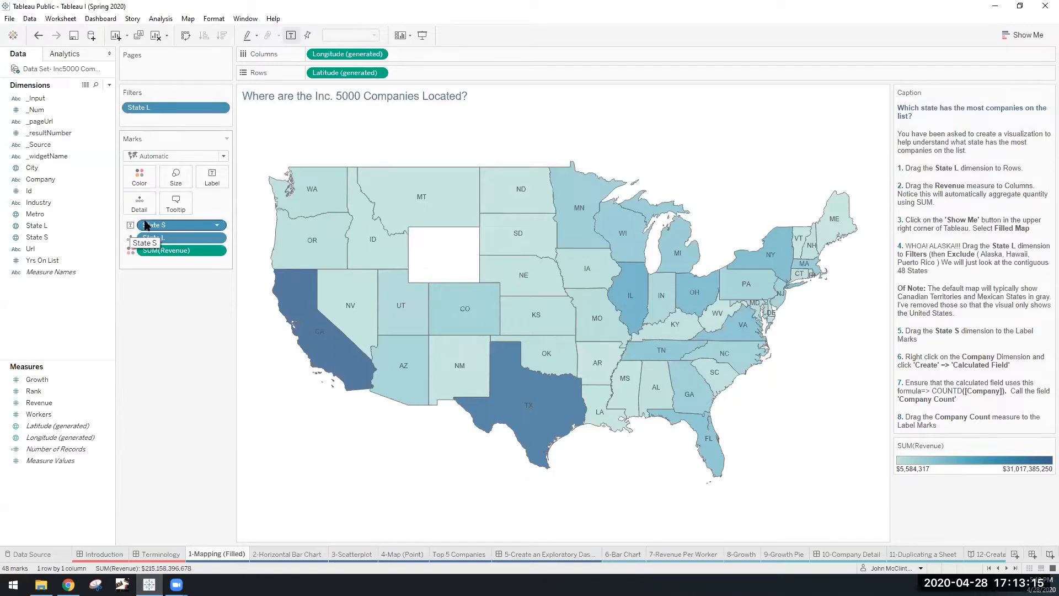
{"action": "left_click", "coordinate": [216, 225]}
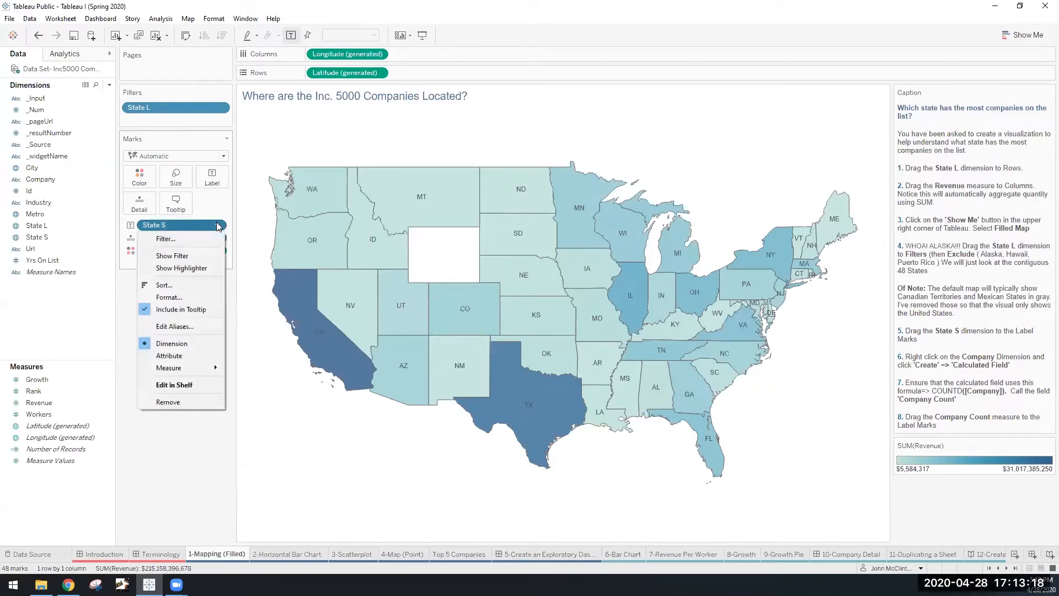
{"action": "left_click", "coordinate": [190, 310]}
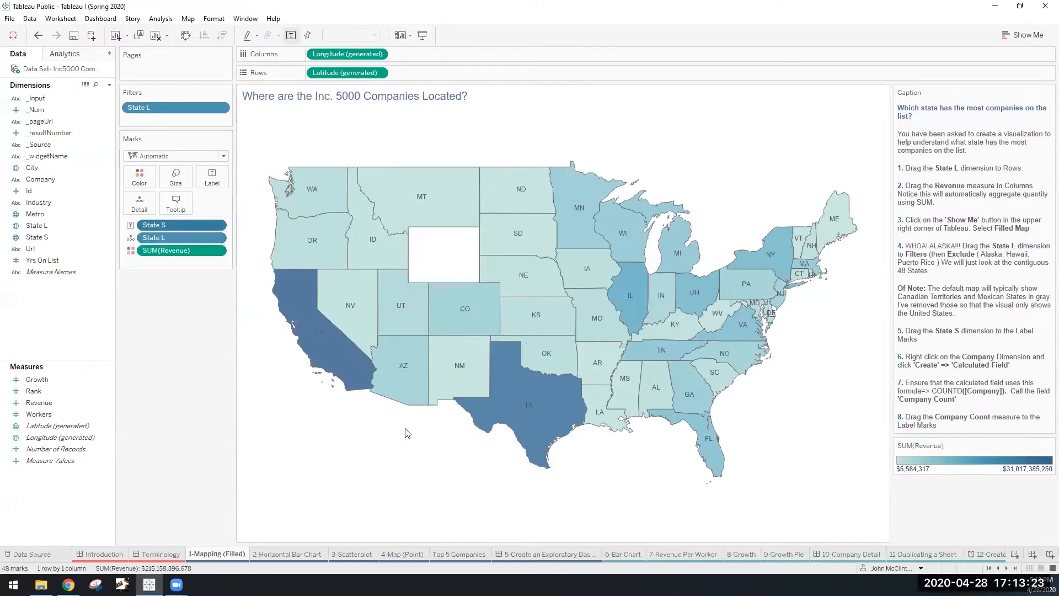
{"action": "mouse_move", "coordinate": [413, 384]}
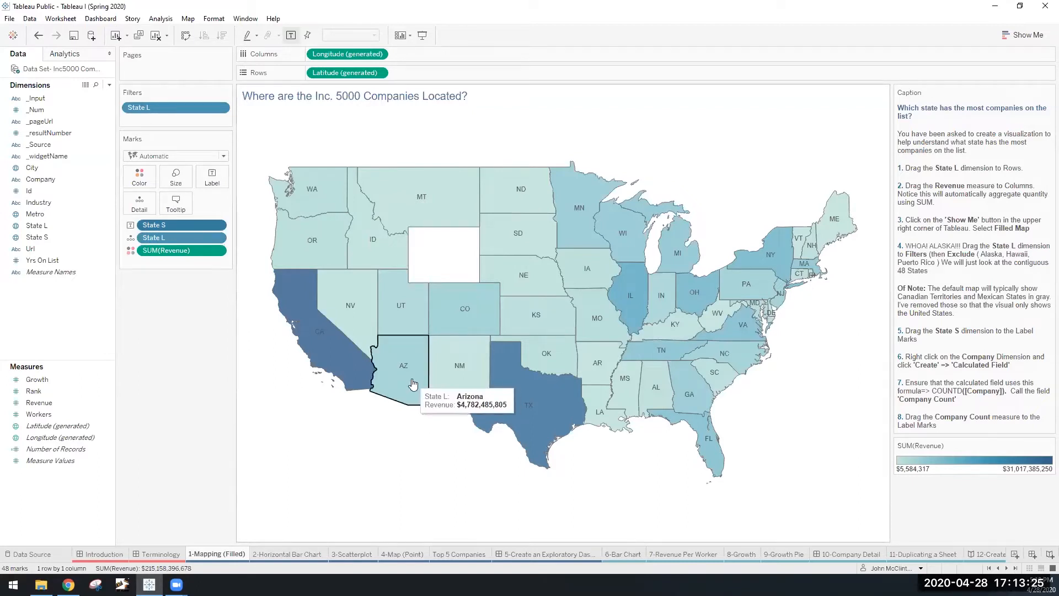
{"action": "mouse_move", "coordinate": [522, 423]}
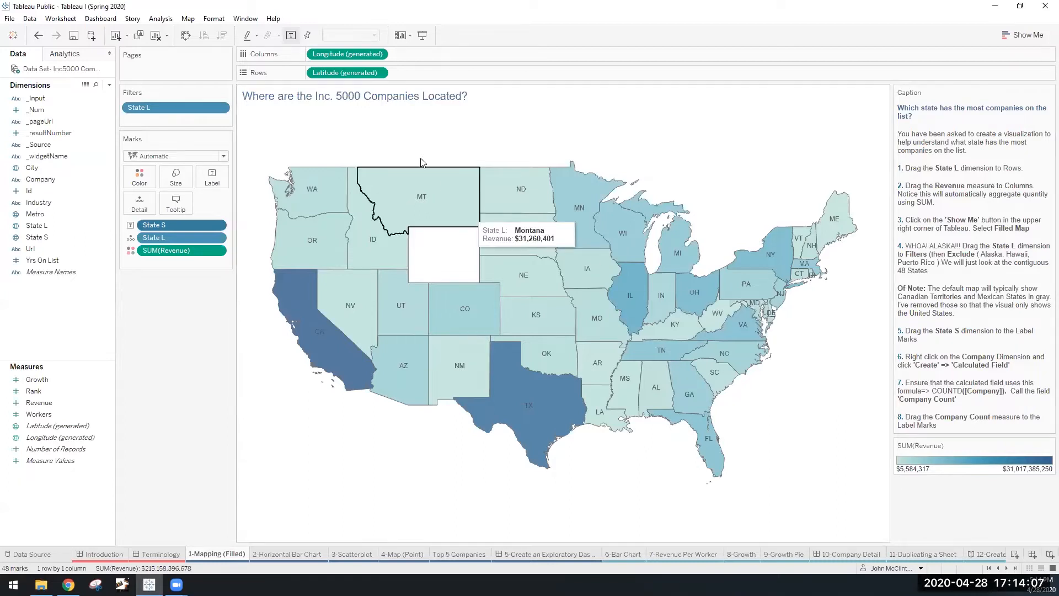
- Create a new calculated field and name it Company Count
{"action": "left_click", "coordinate": [161, 18]}
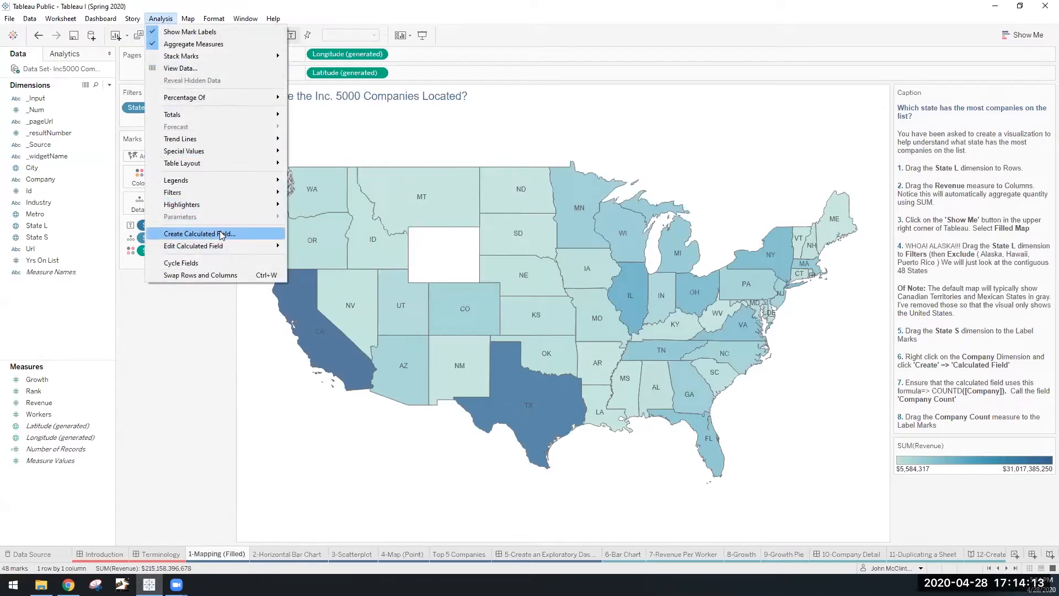
{"action": "left_click", "coordinate": [209, 356]}
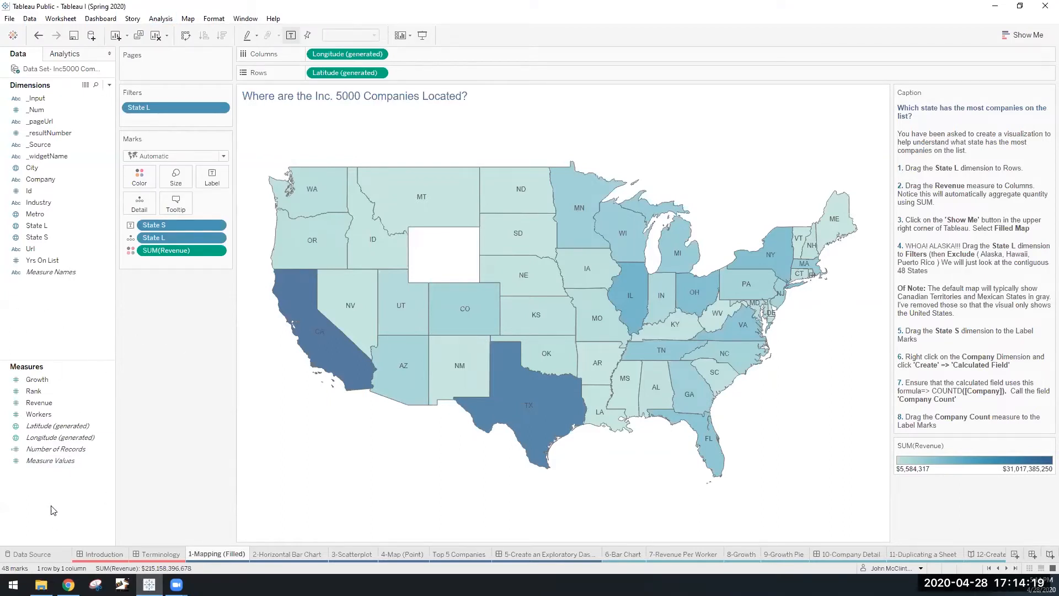
{"action": "right_click", "coordinate": [33, 331]}
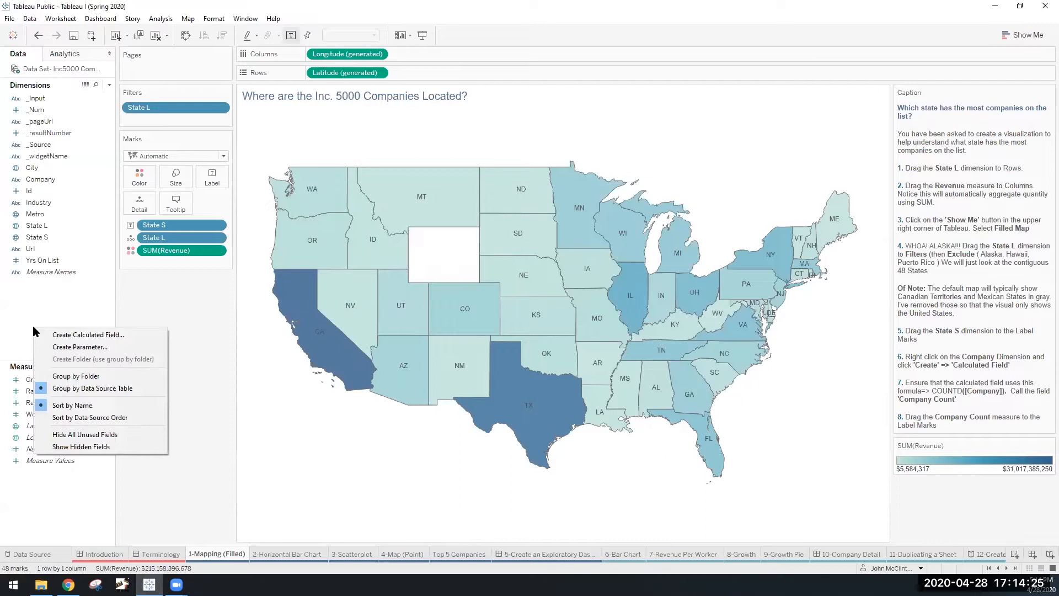
{"action": "left_click", "coordinate": [111, 335]}
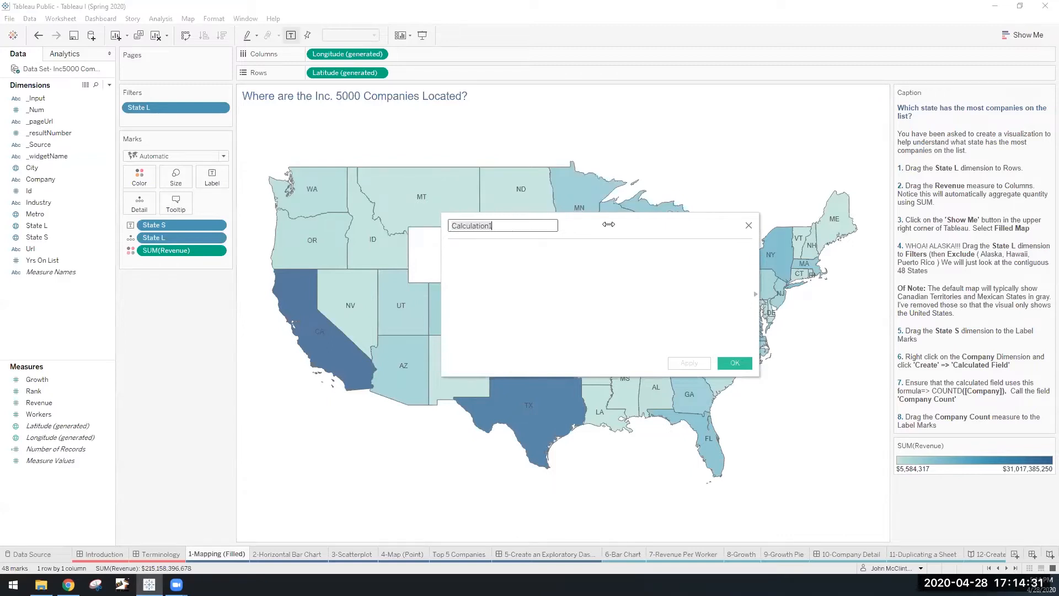
{"action": "left_click_drag", "start_coordinate": [607, 226], "coordinate": [548, 236]}
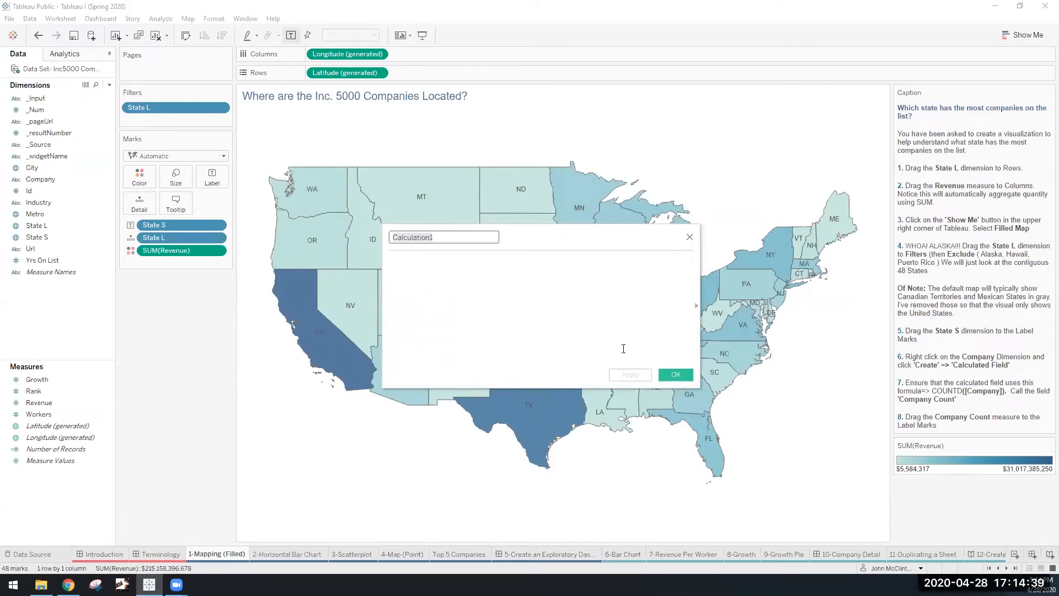
{"action": "key", "text": "BackSpace"}
{"action": "type", "text": "Company Count"}
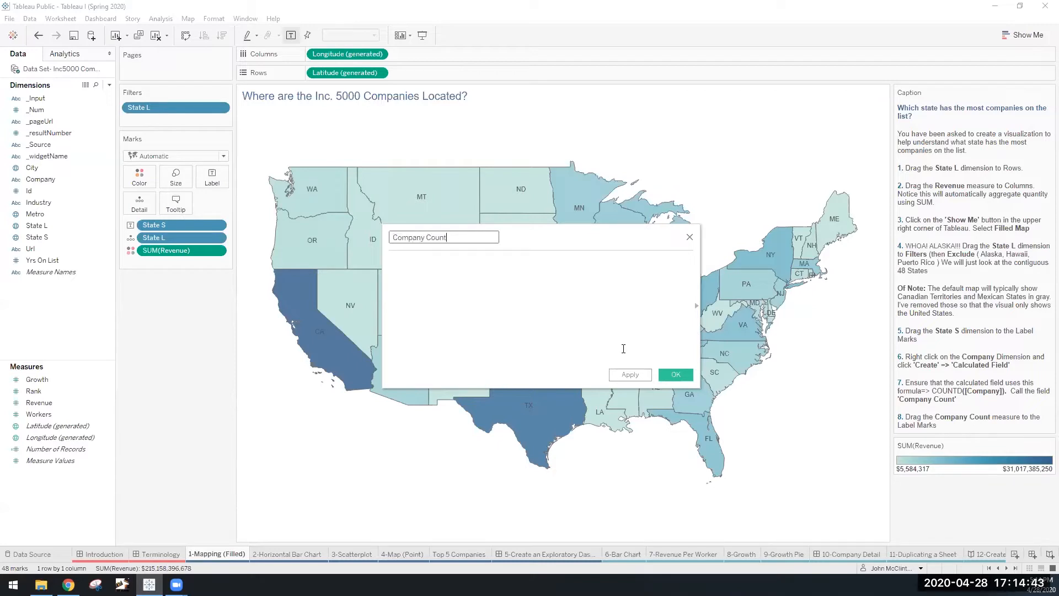
- Enter the formula COUNTD([Company]) for the Company Count calculated field
{"action": "left_click", "coordinate": [561, 289]}
{"action": "left_click", "coordinate": [560, 289]}
{"action": "type", "text": "c"}
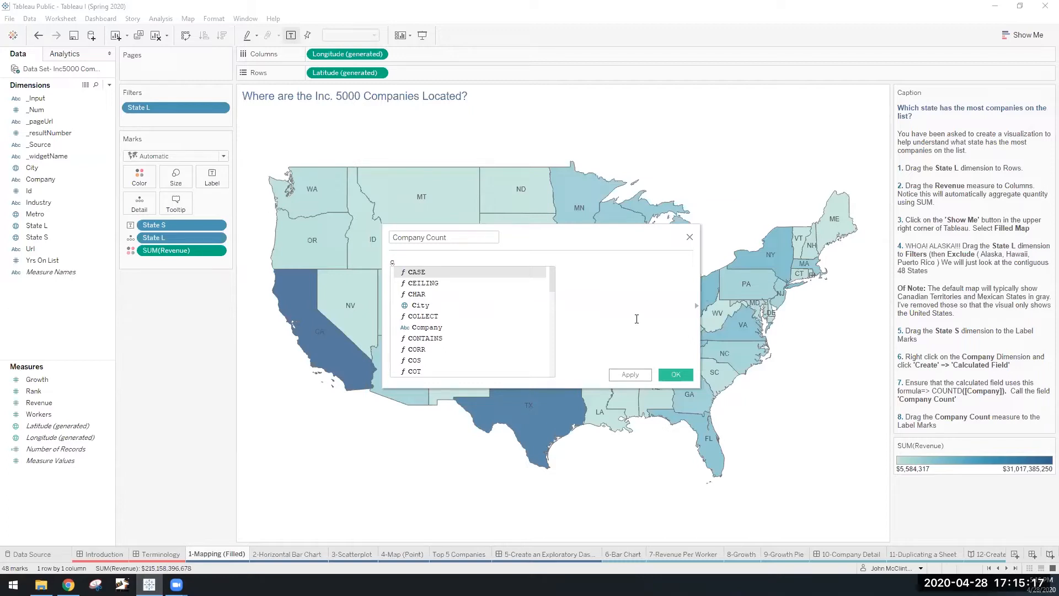
{"action": "type", "text": "ount"}
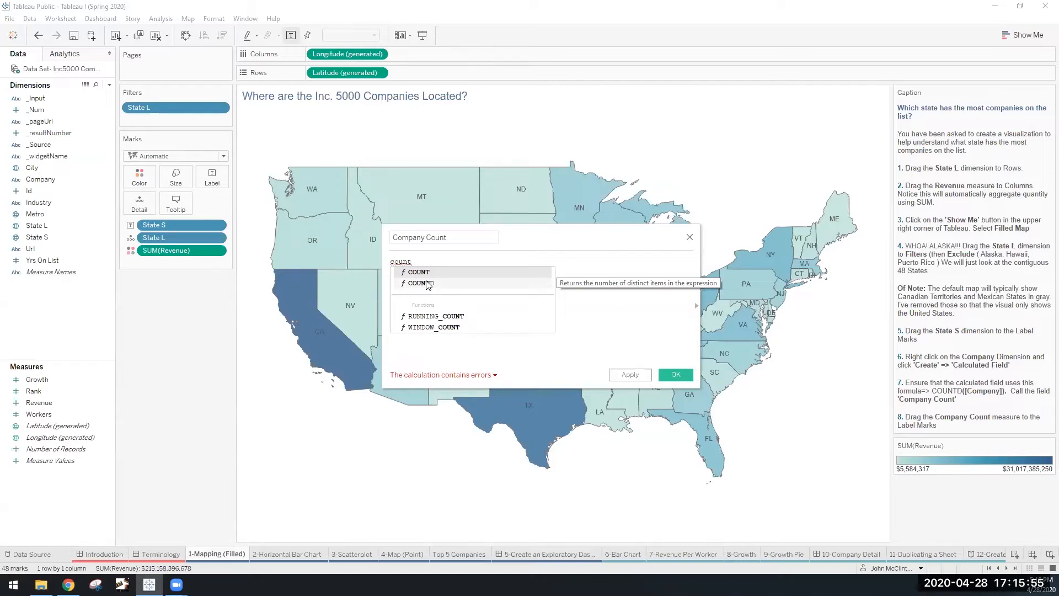
{"action": "double_click", "coordinate": [427, 283]}
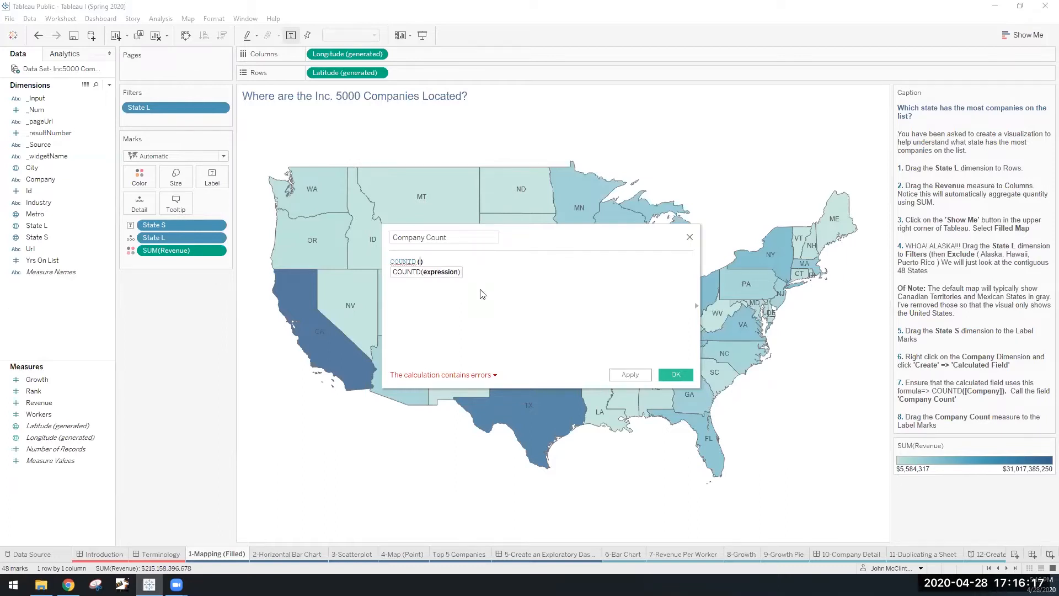
{"action": "type", "text": "compa"}
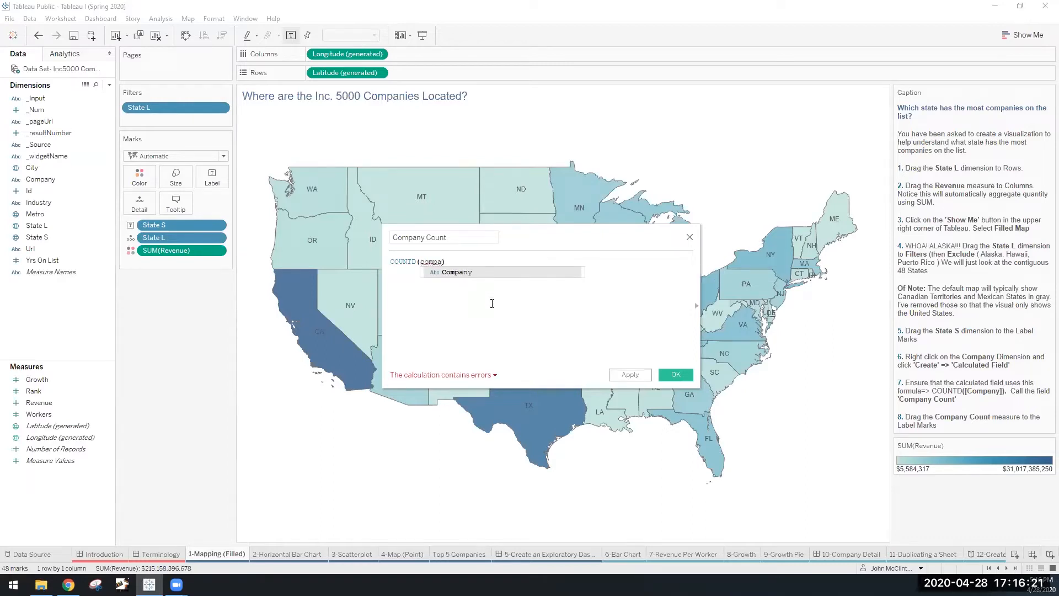
{"action": "type", "text": "ny"}
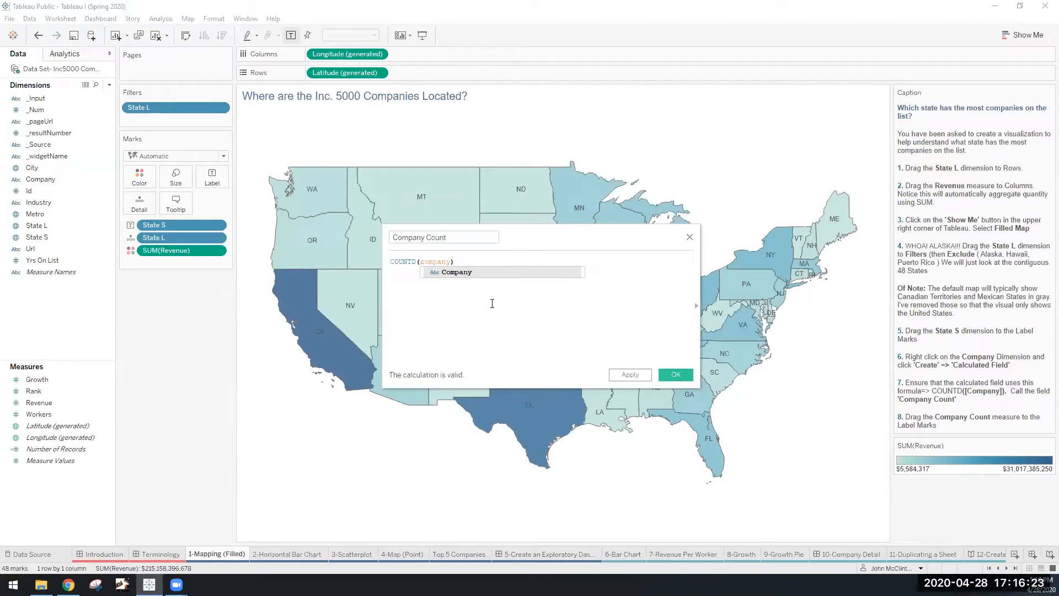
{"action": "key", "text": "BackSpace"}
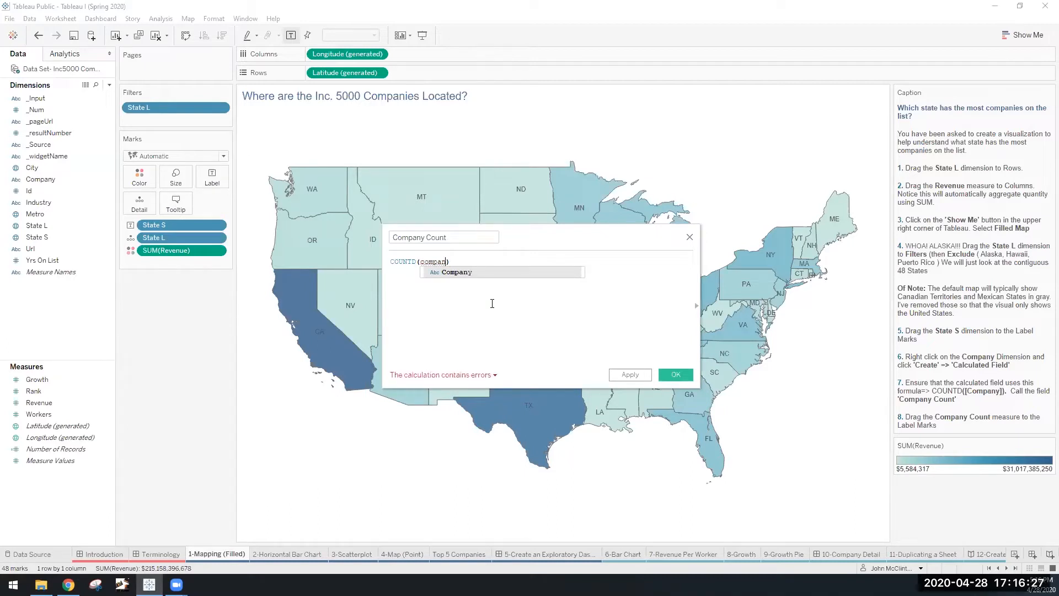
{"action": "double_click", "coordinate": [478, 272]}
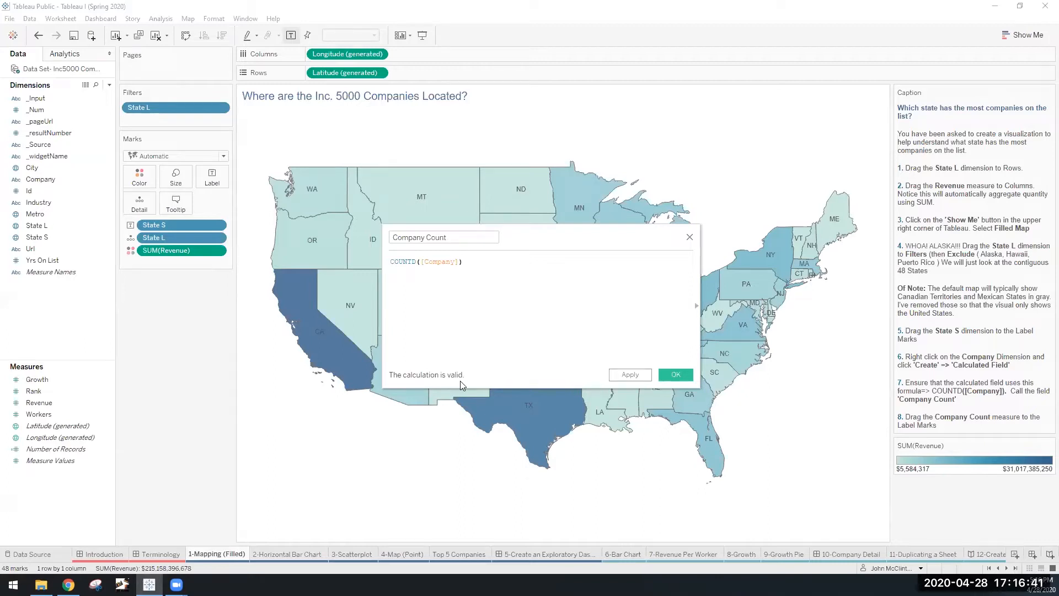
- Add a stray slash at the end of the formula, view the error details, and remove the slash
{"action": "type", "text": "/"}
{"action": "left_click", "coordinate": [492, 380]}
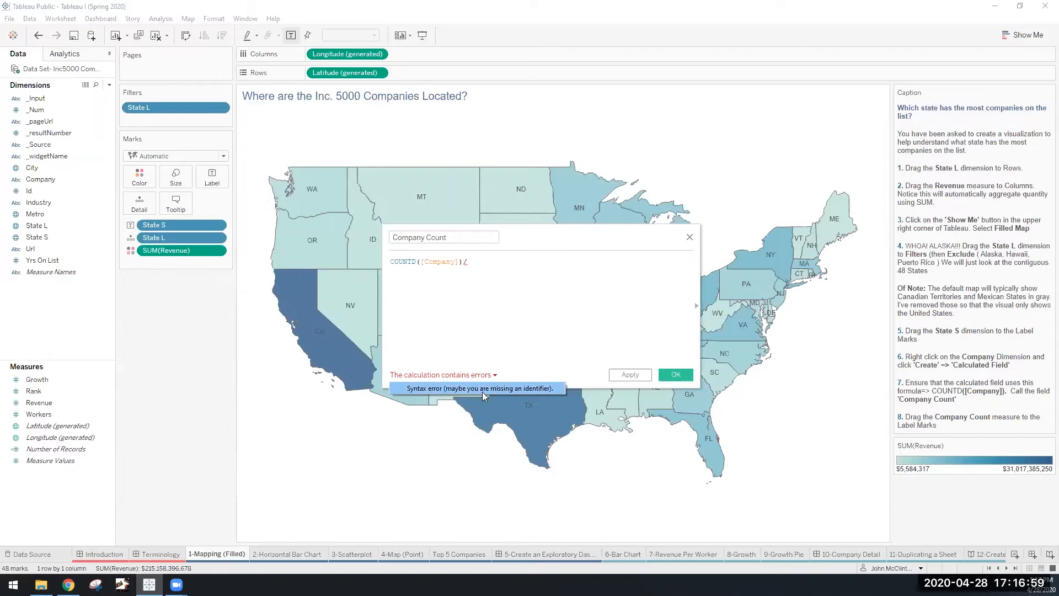
{"action": "left_click", "coordinate": [469, 262]}
{"action": "key", "text": "BackSpace"}
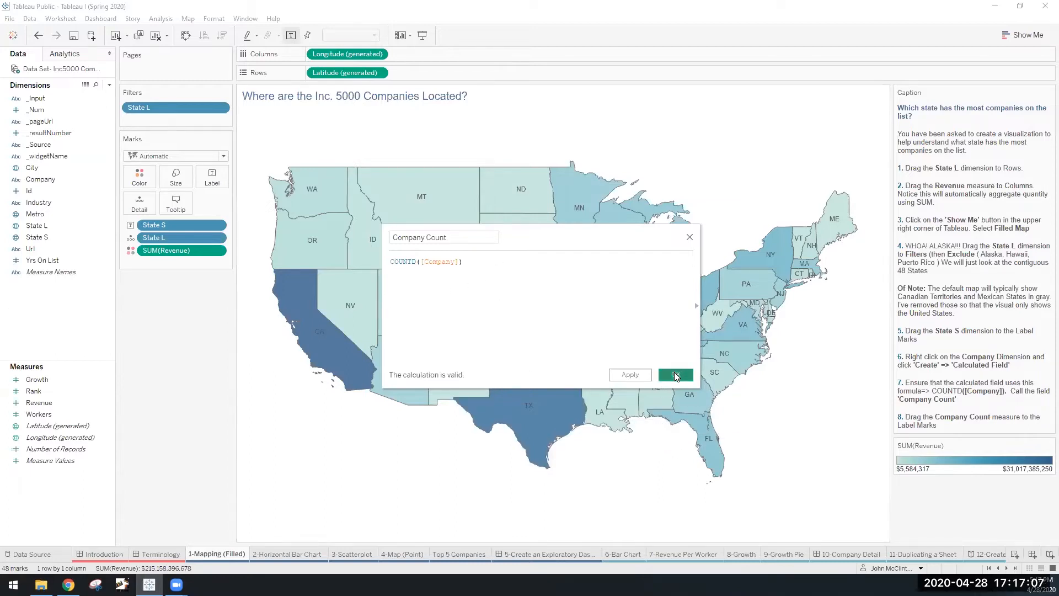
- Save the calculated field and add Company Count to the map's state labels
{"action": "left_click", "coordinate": [676, 376]}
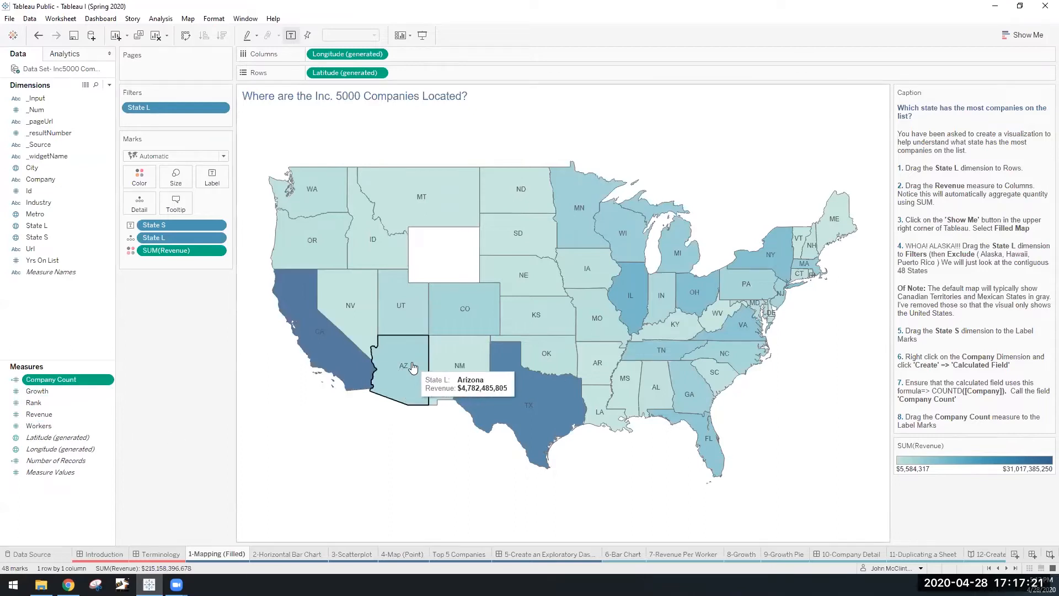
{"action": "left_click_drag", "start_coordinate": [62, 380], "coordinate": [213, 179]}
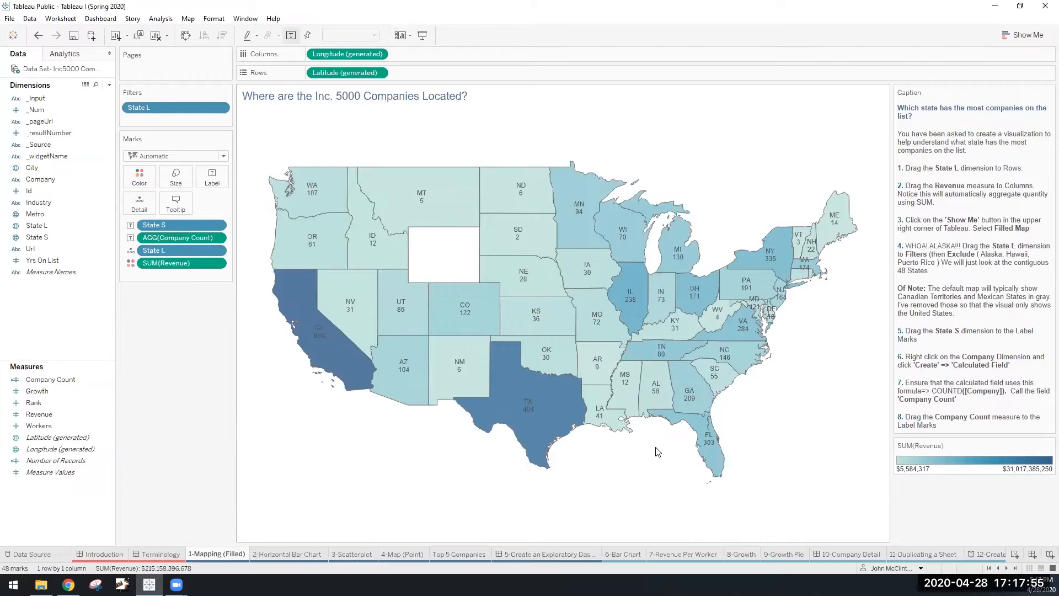
{"action": "mouse_move", "coordinate": [637, 249]}
- On the 2-Horizontal Bar Chart sheet, build a bar chart with Industry on rows and Company Count on columns
{"action": "mouse_move", "coordinate": [280, 552]}
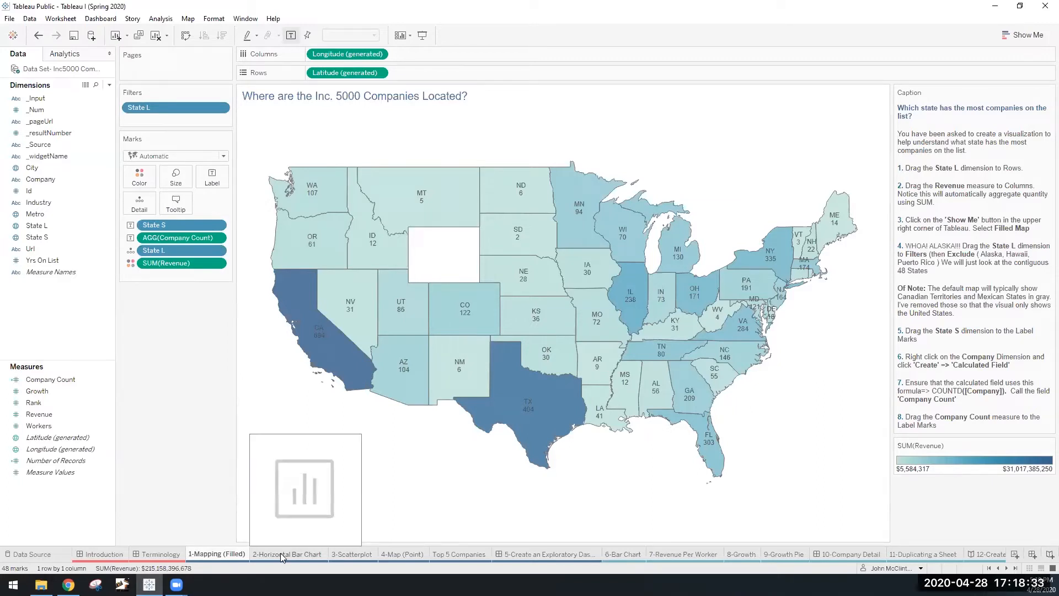
{"action": "left_click", "coordinate": [280, 553]}
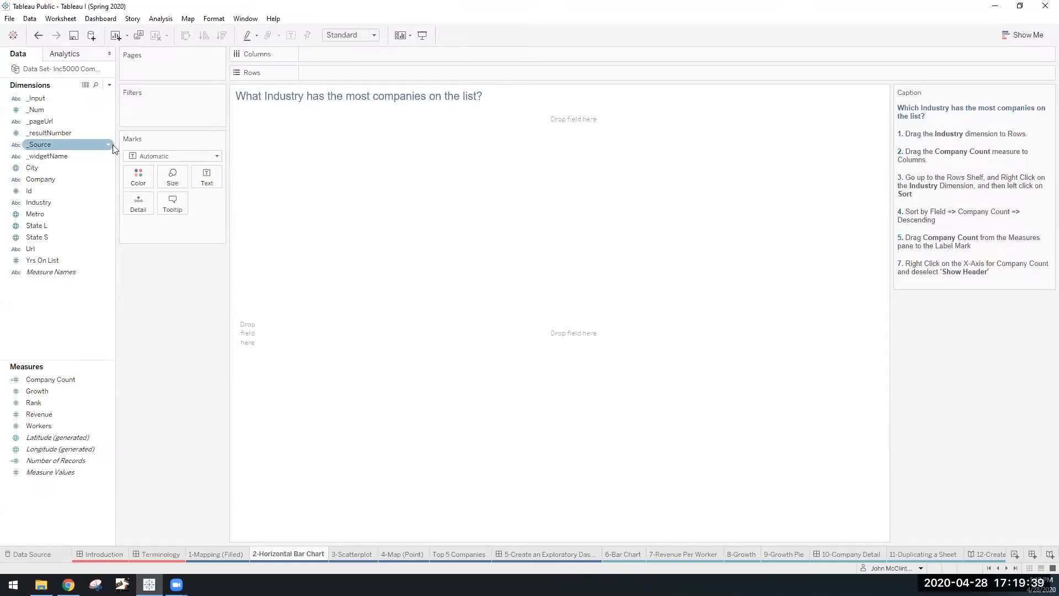
{"action": "left_click_drag", "start_coordinate": [50, 206], "coordinate": [323, 69]}
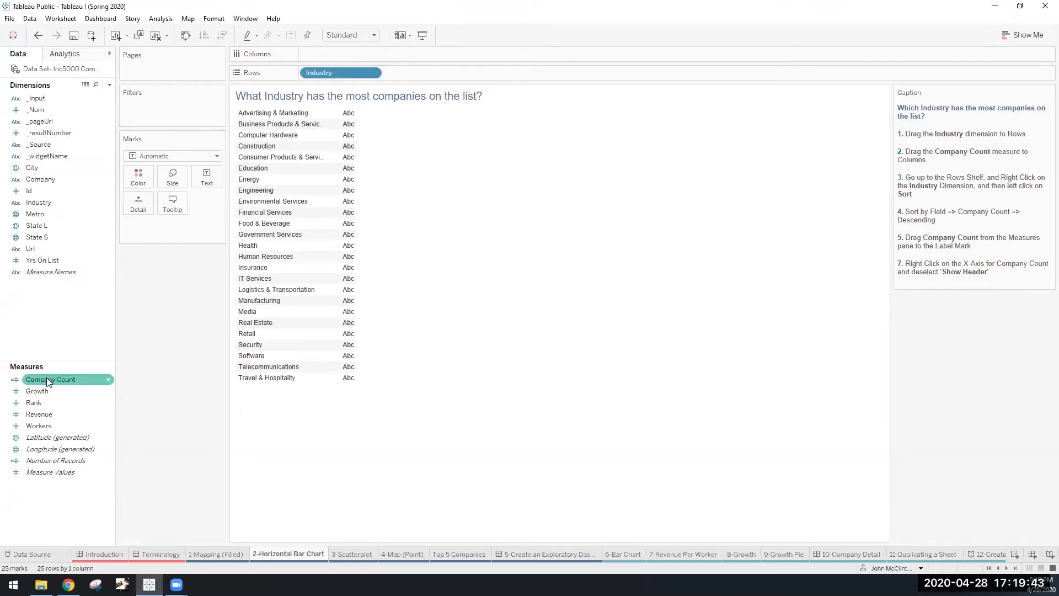
{"action": "left_click_drag", "start_coordinate": [46, 380], "coordinate": [332, 55]}
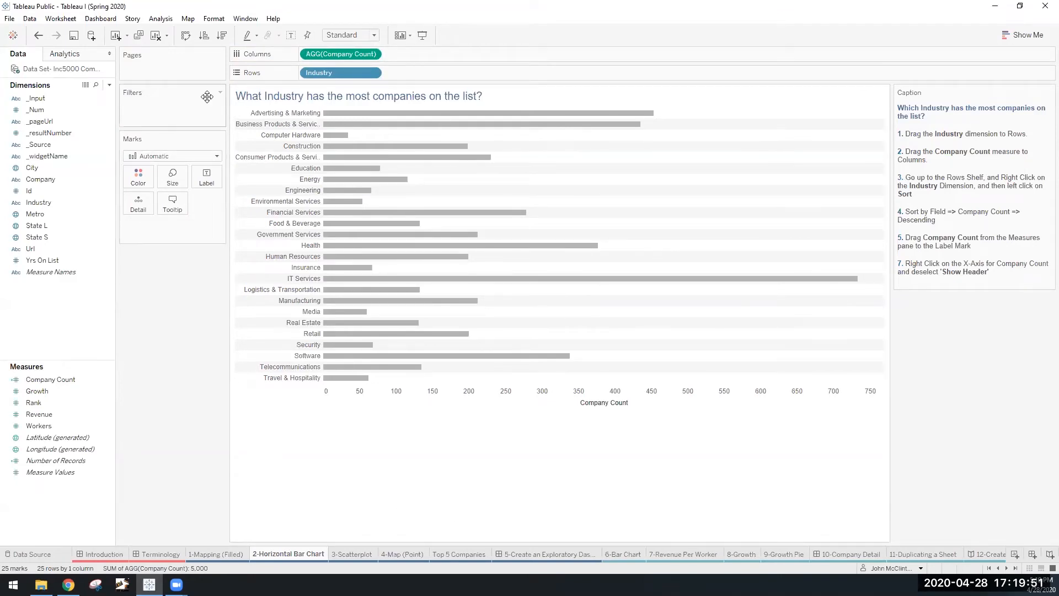
- Preview the industry chart as vertical bars by swapping rows and columns, and swap them back
{"action": "left_click", "coordinate": [185, 36]}
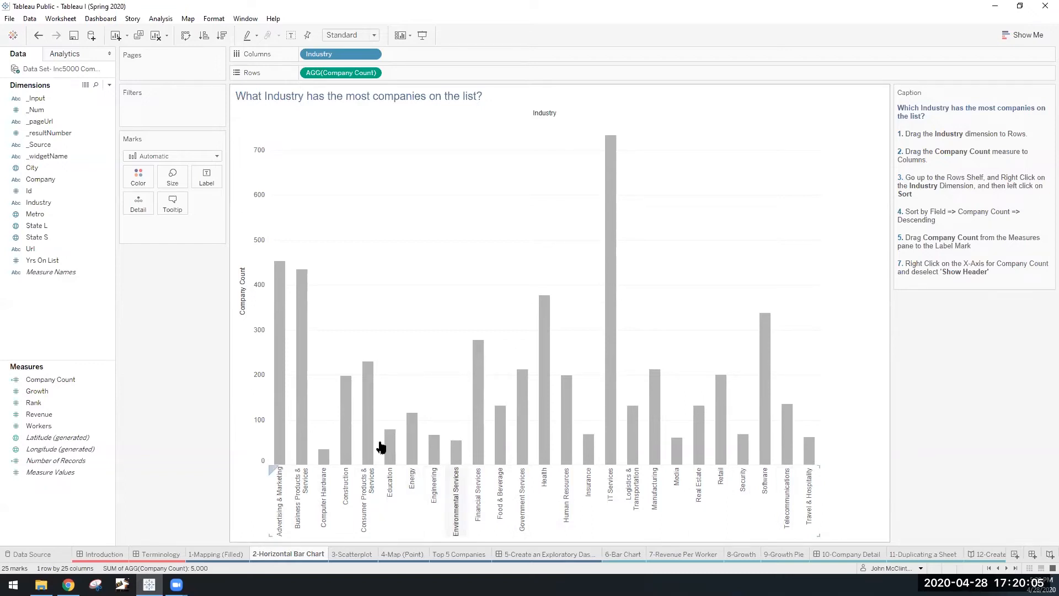
{"action": "left_click", "coordinate": [186, 35]}
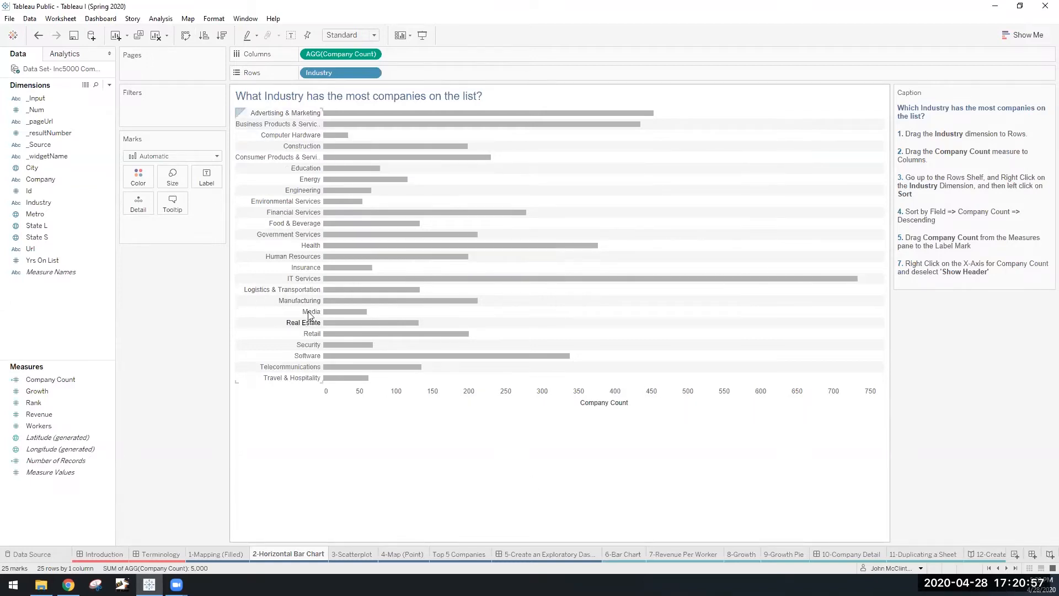
- Sort the Industry rows by the Company Count field in descending order
{"action": "left_click", "coordinate": [372, 73]}
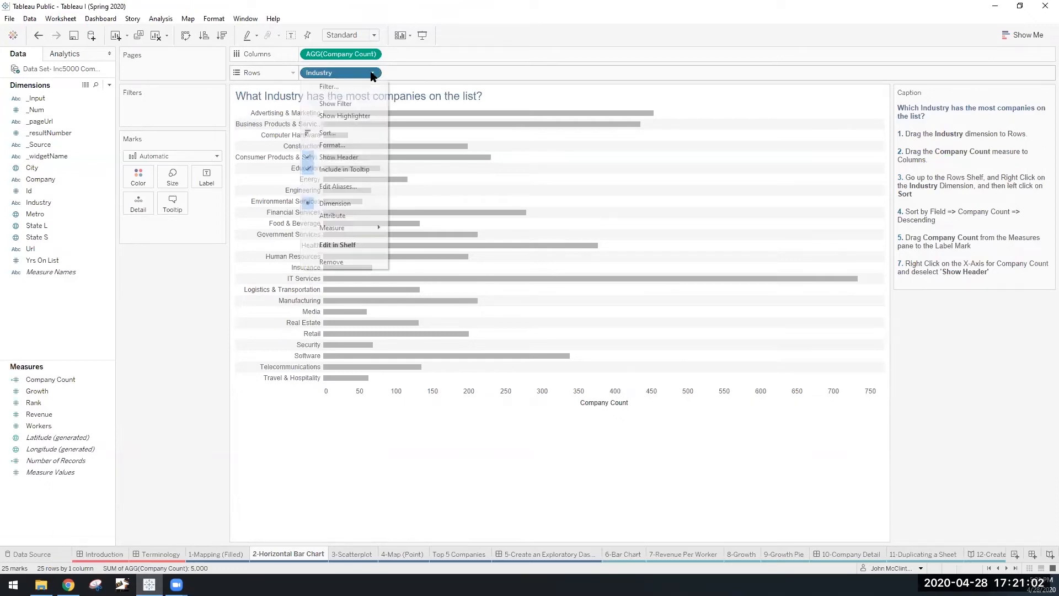
{"action": "left_click", "coordinate": [332, 134]}
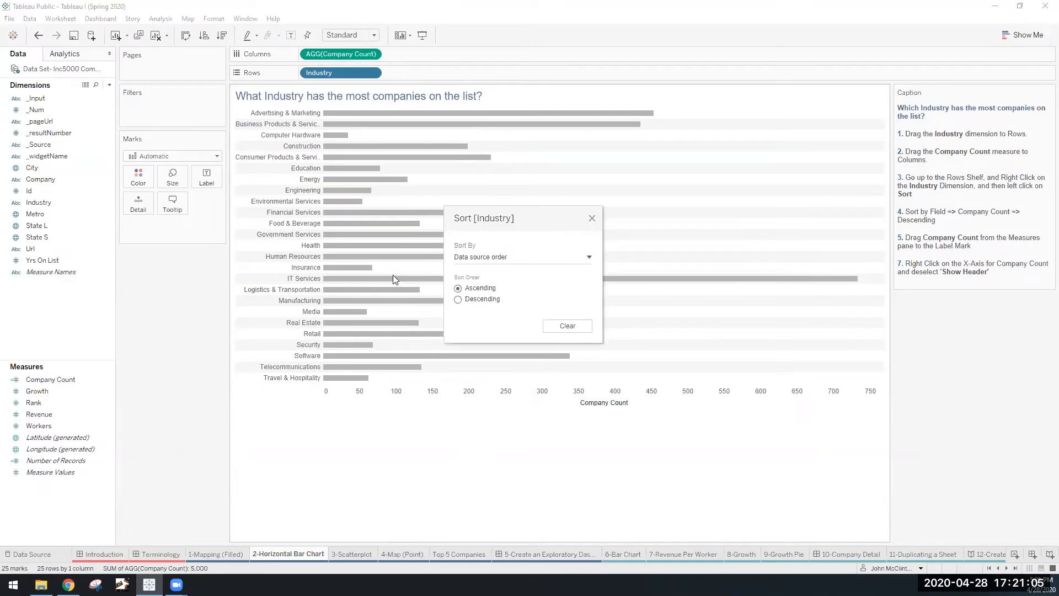
{"action": "left_click", "coordinate": [501, 259]}
{"action": "left_click", "coordinate": [469, 288]}
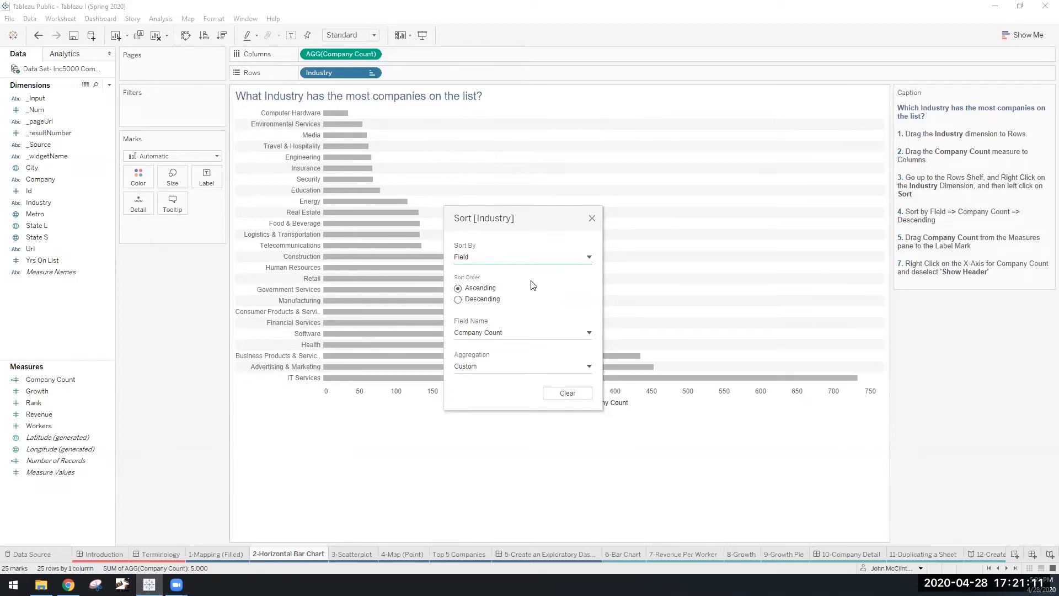
{"action": "left_click", "coordinate": [497, 335]}
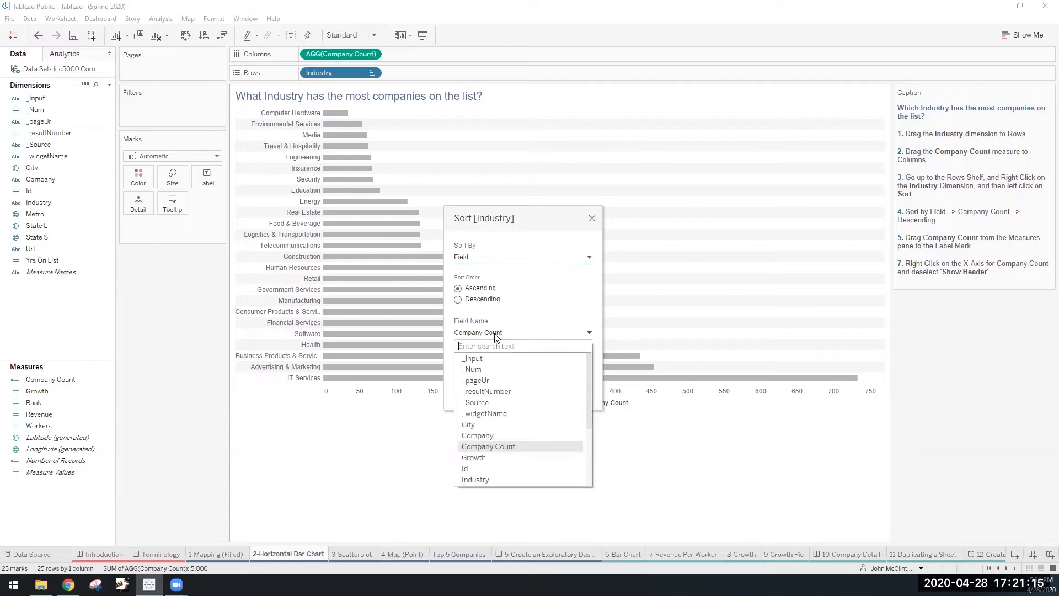
{"action": "scroll", "coordinate": [495, 419], "scroll_direction": "down", "scroll_amount": 2}
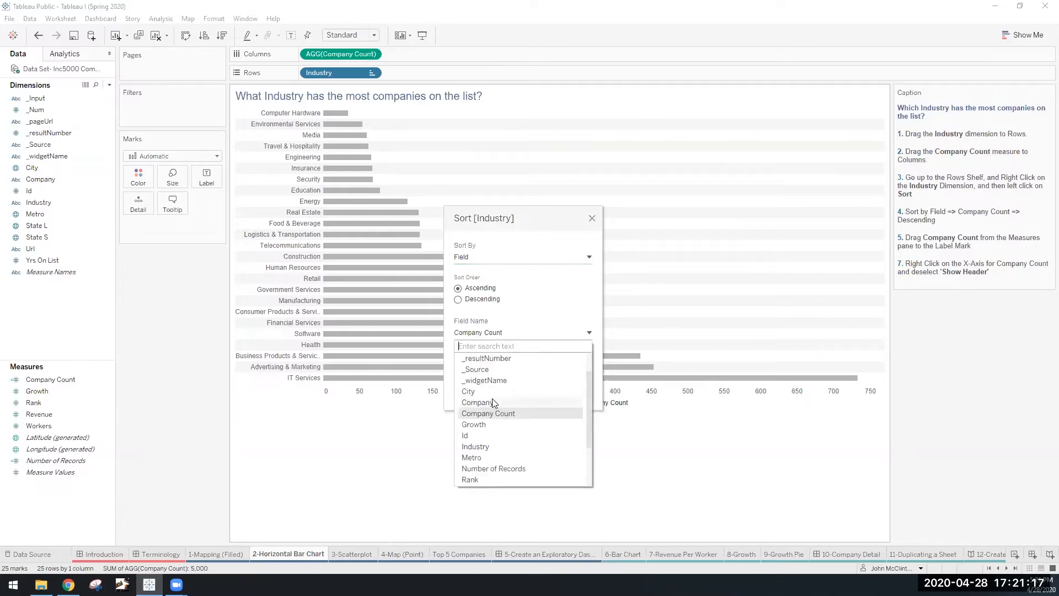
{"action": "scroll", "coordinate": [495, 417], "scroll_direction": "up", "scroll_amount": 2}
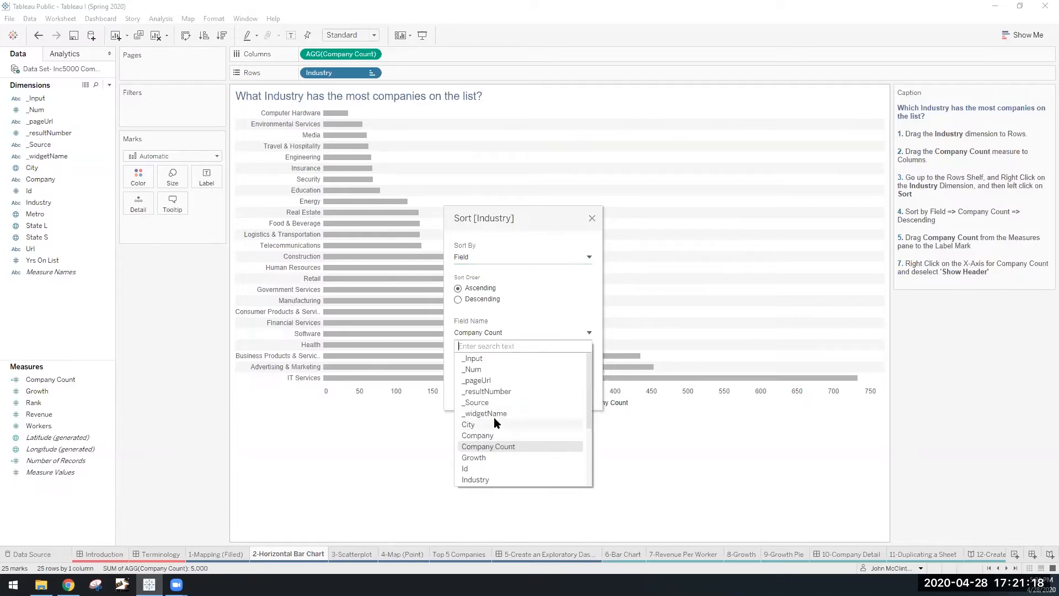
{"action": "left_click", "coordinate": [500, 334]}
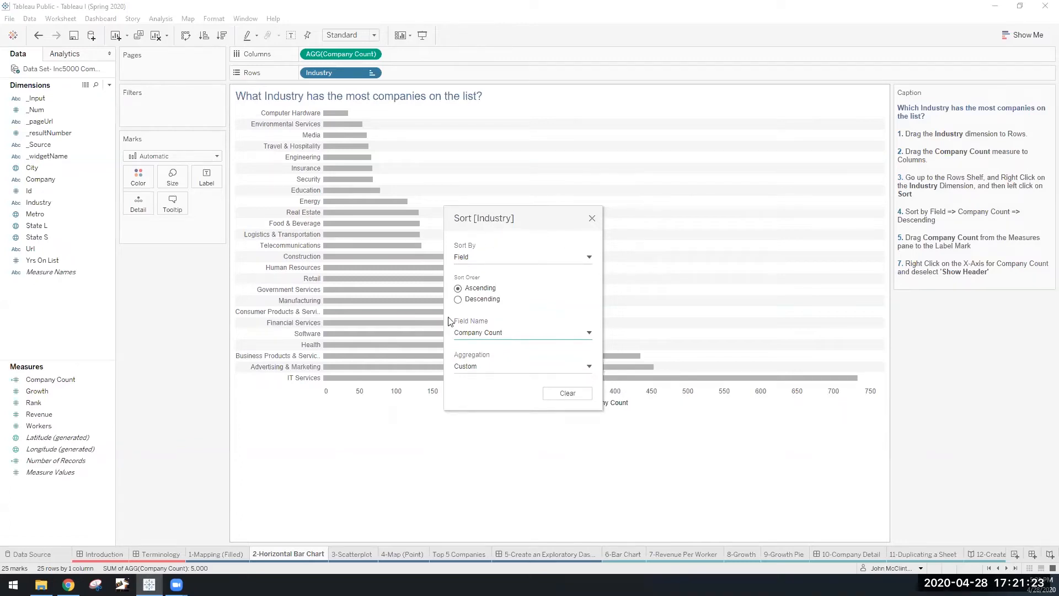
{"action": "left_click", "coordinate": [459, 299]}
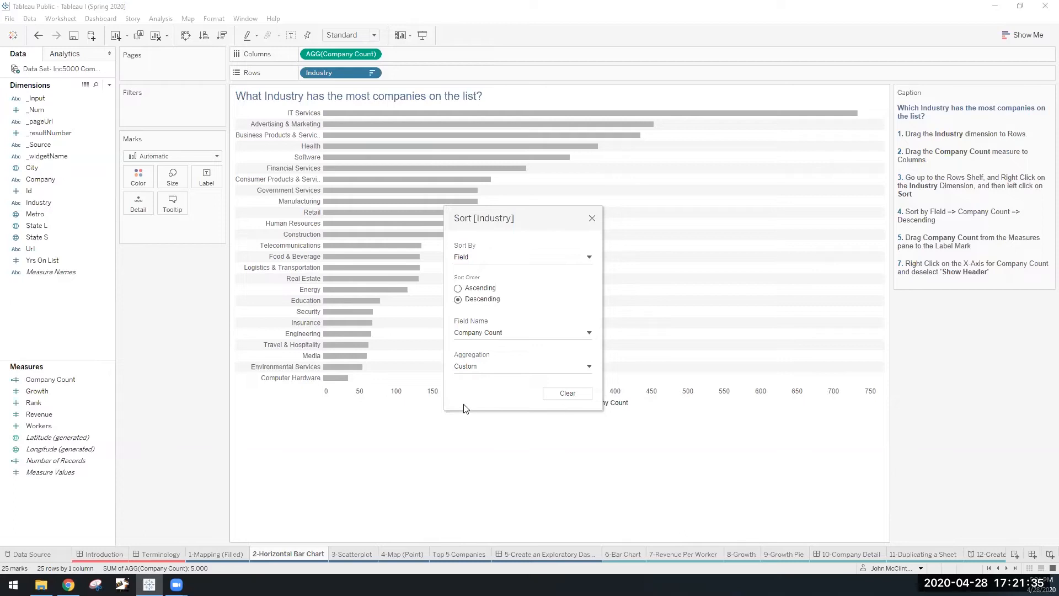
{"action": "left_click", "coordinate": [592, 220]}
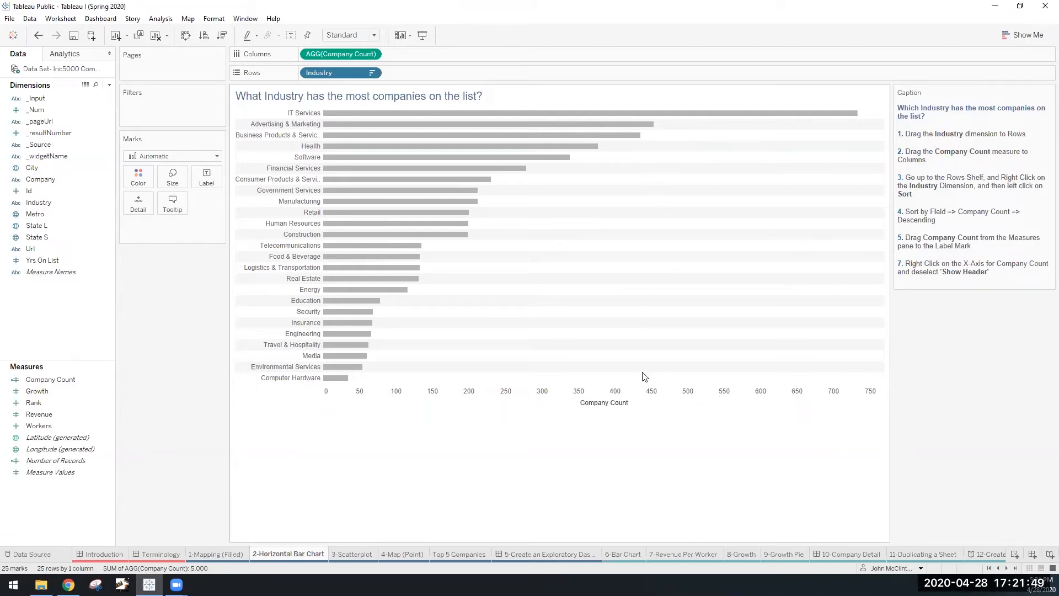
- Label the bars with Company Count and hide the Company Count axis header
{"action": "mouse_move", "coordinate": [628, 143]}
{"action": "left_click_drag", "start_coordinate": [51, 379], "coordinate": [204, 176]}
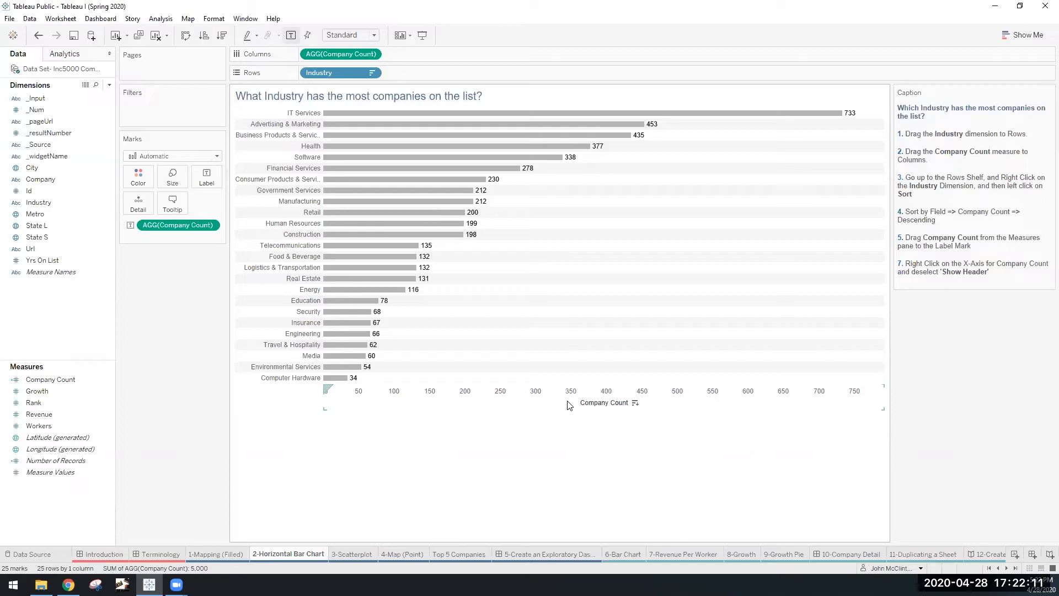
{"action": "right_click", "coordinate": [536, 395]}
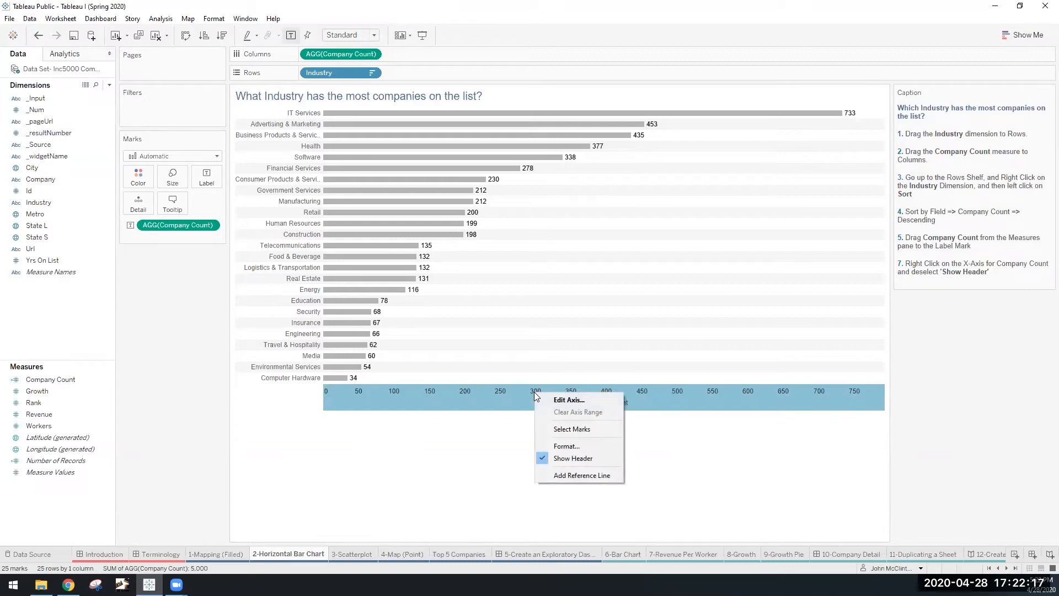
{"action": "left_click", "coordinate": [579, 458]}
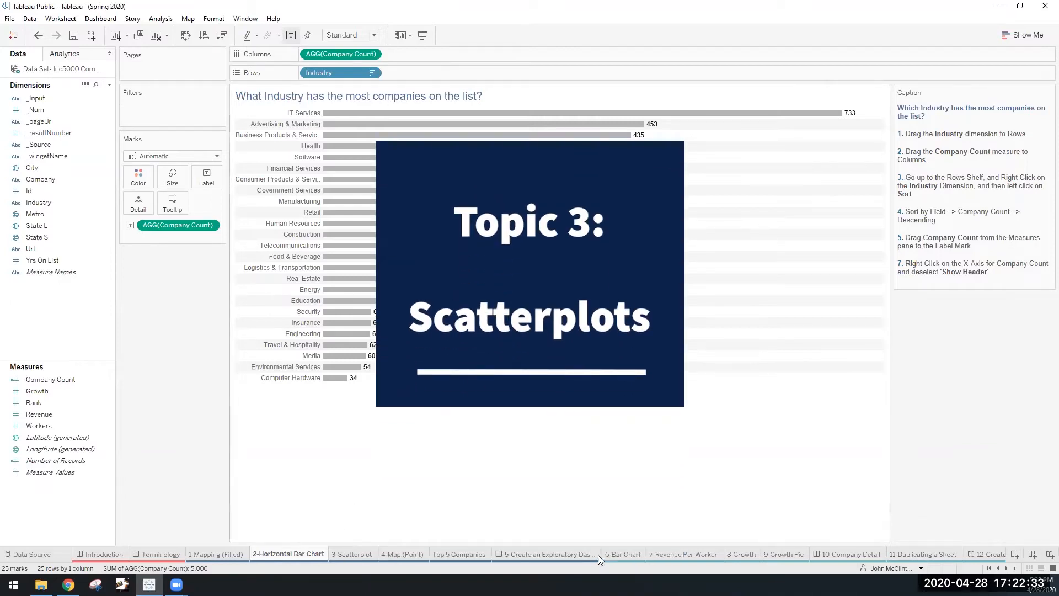
- On the 3-Scatterplot sheet, build a scatterplot with Workers on columns and Revenue on rows
{"action": "left_click", "coordinate": [350, 556]}
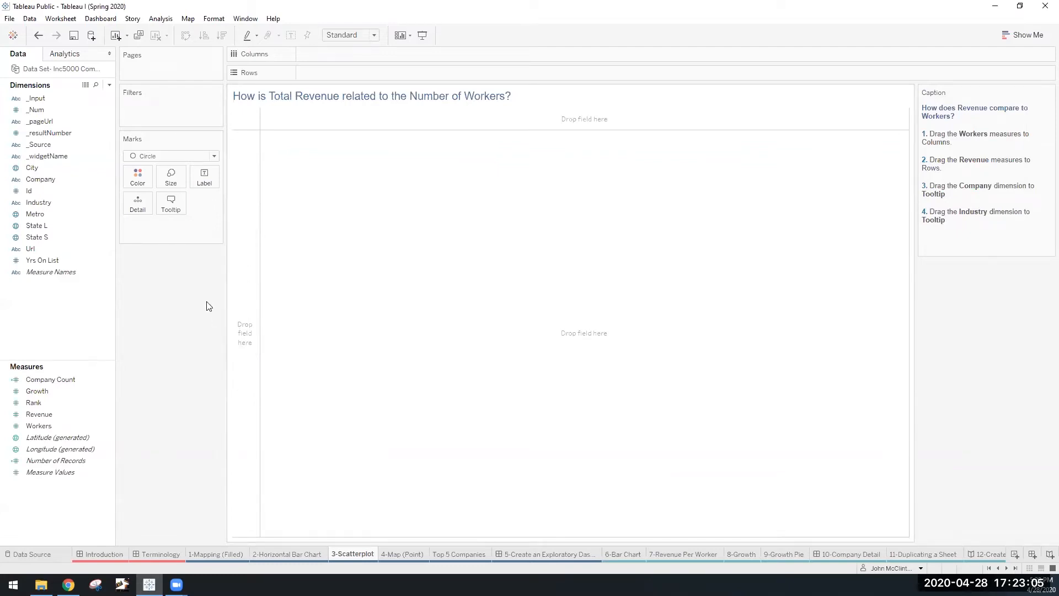
{"action": "left_click_drag", "start_coordinate": [38, 426], "coordinate": [329, 51]}
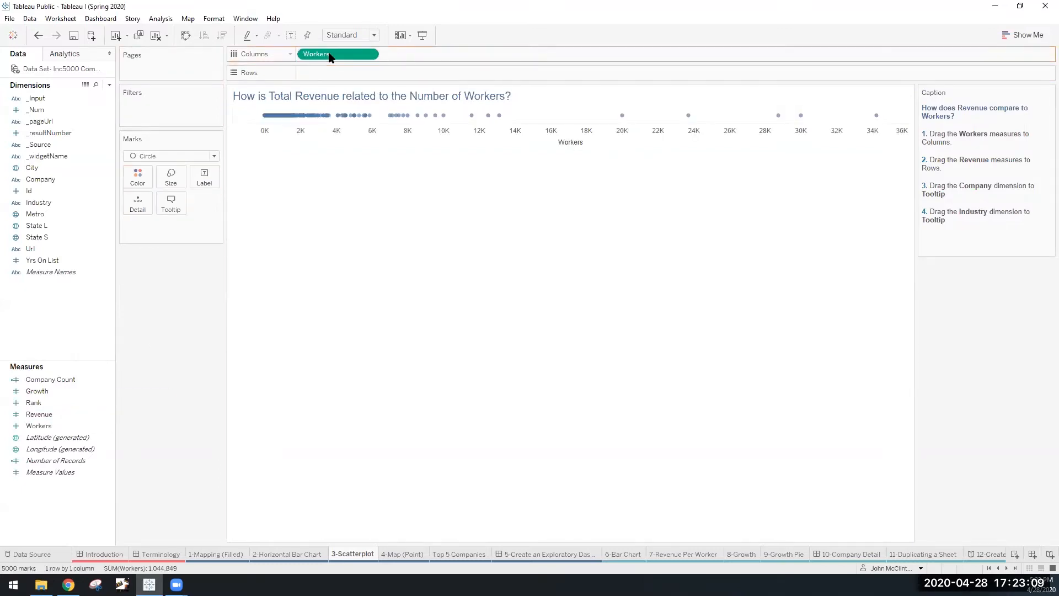
{"action": "left_click_drag", "start_coordinate": [50, 414], "coordinate": [339, 76]}
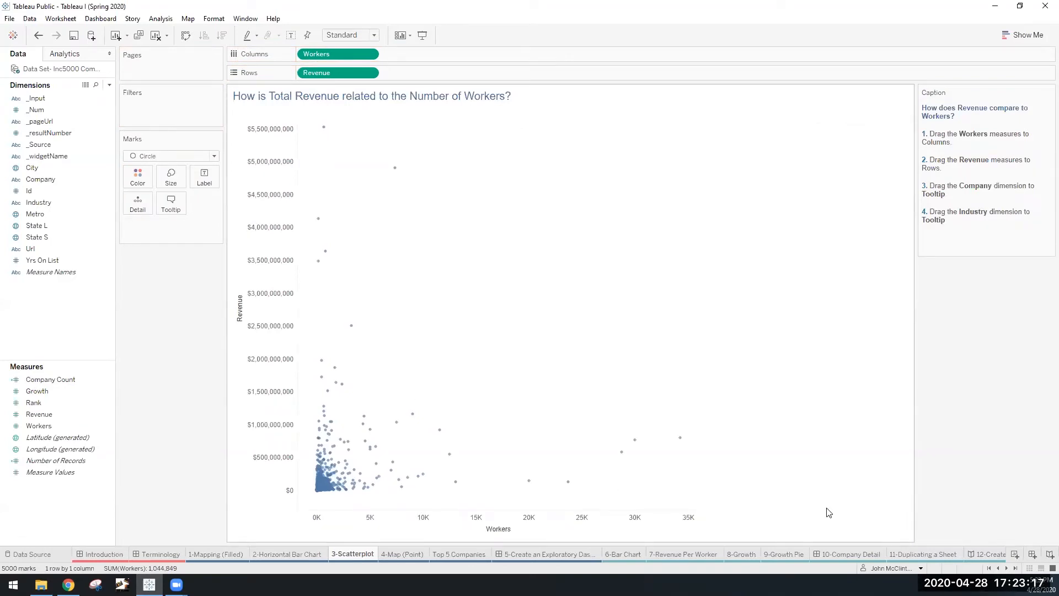
- Add the Company and Industry dimensions to the scatterplot's tooltip
{"action": "mouse_move", "coordinate": [416, 423]}
{"action": "mouse_move", "coordinate": [343, 480]}
{"action": "left_click_drag", "start_coordinate": [53, 187], "coordinate": [181, 210]}
{"action": "left_click_drag", "start_coordinate": [48, 201], "coordinate": [175, 205]}
{"action": "mouse_move", "coordinate": [315, 262]}
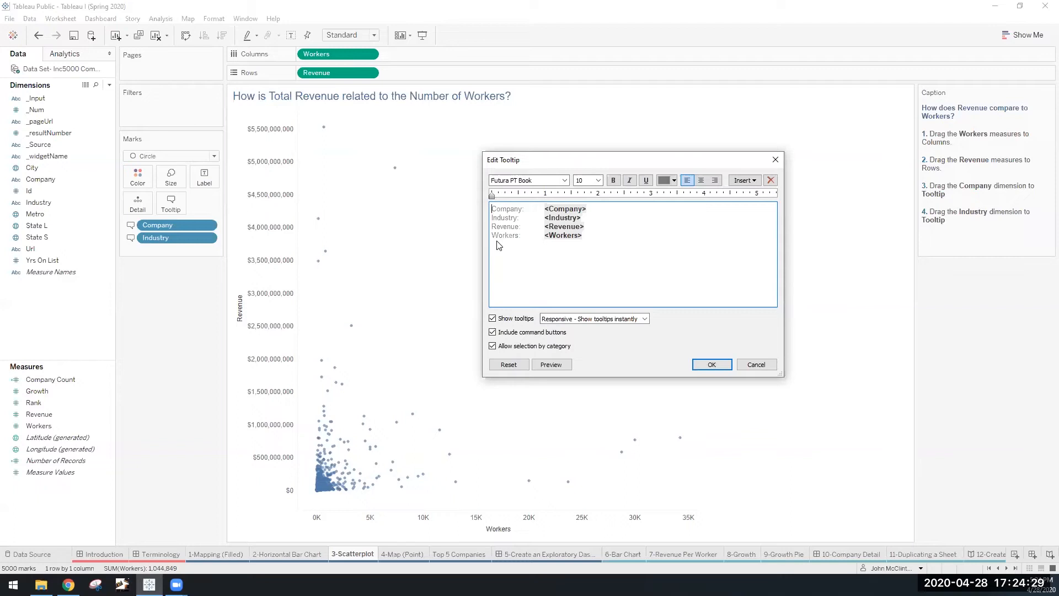
- Edit the scatterplot's tooltip text so the Company line sits directly below the Industry line
{"action": "left_click_drag", "start_coordinate": [588, 215], "coordinate": [485, 215]}
{"action": "key", "text": "ctrl+c"}
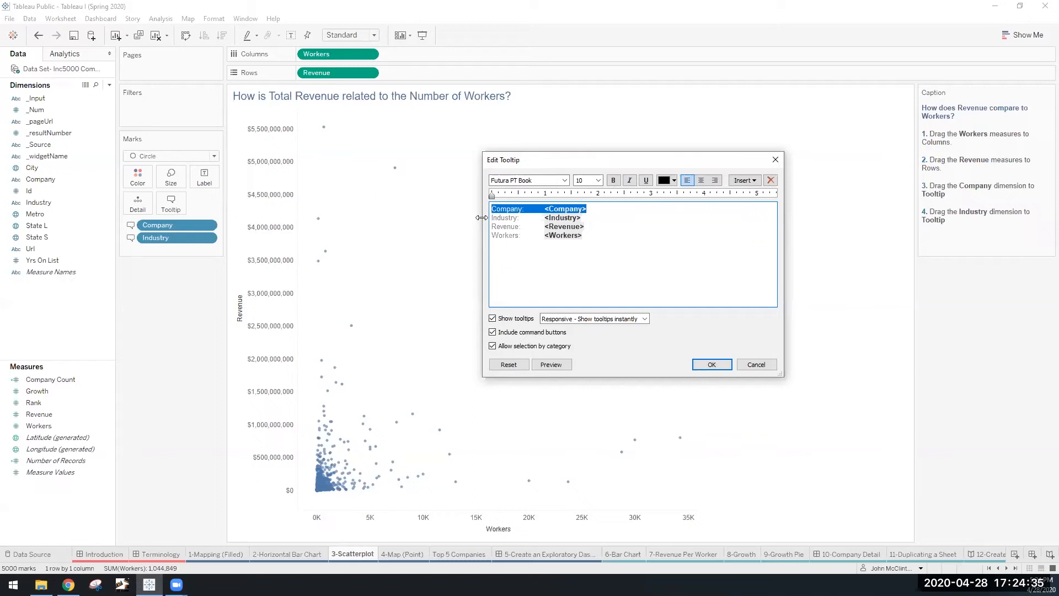
{"action": "key", "text": "BackSpace"}
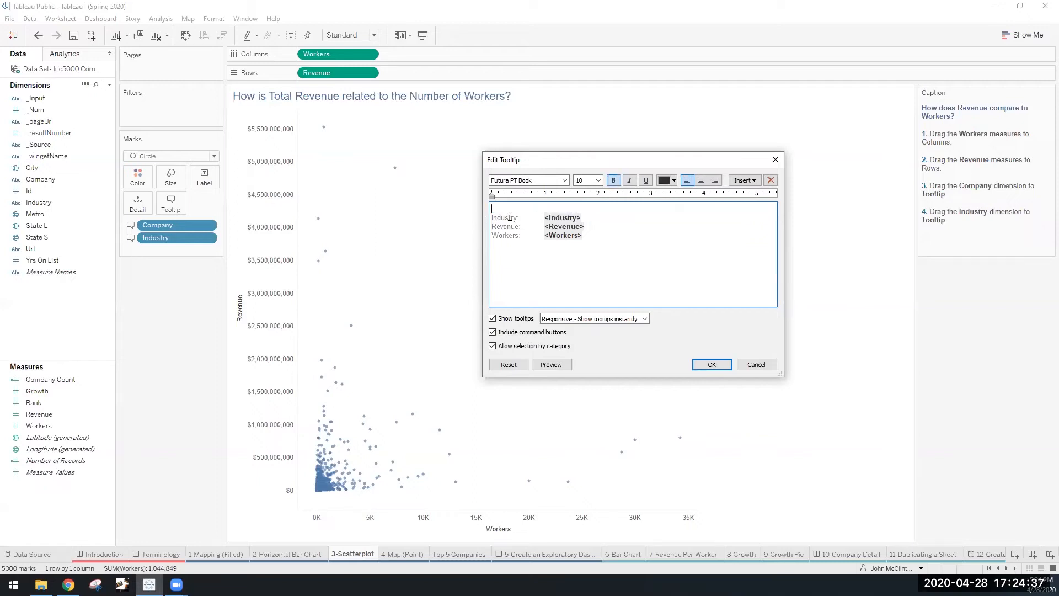
{"action": "key", "text": "Delete"}
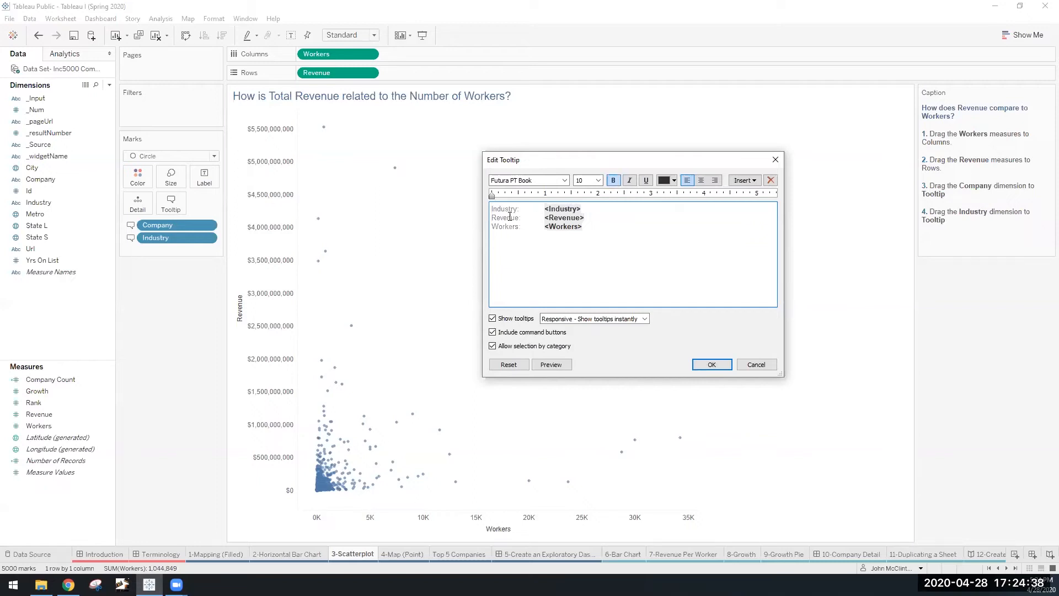
{"action": "left_click", "coordinate": [584, 210]}
{"action": "key", "text": "Return"}
{"action": "key", "text": "ctrl+v"}
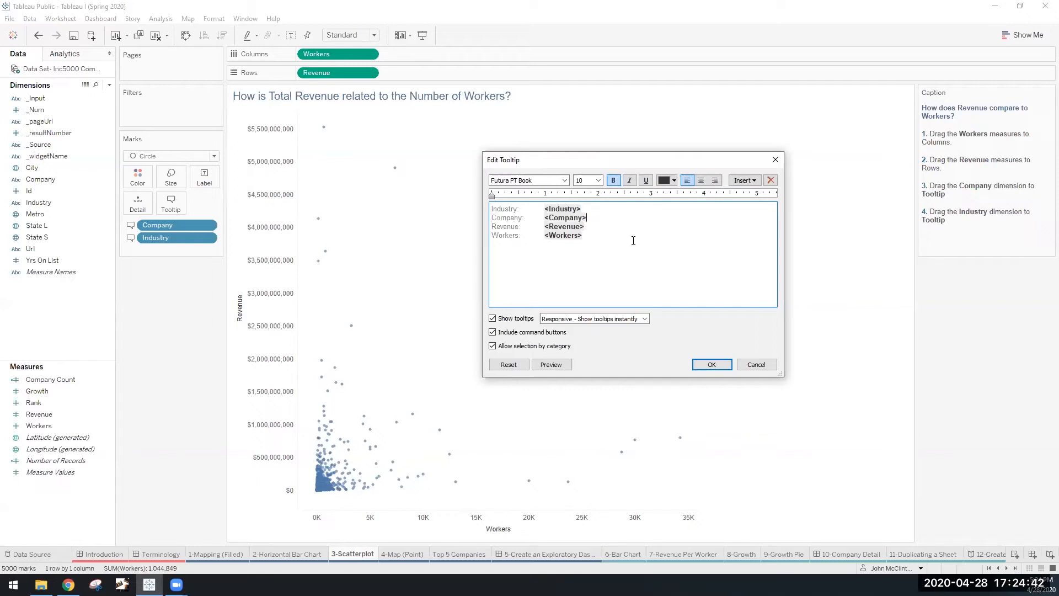
{"action": "left_click", "coordinate": [715, 366]}
{"action": "mouse_move", "coordinate": [352, 330]}
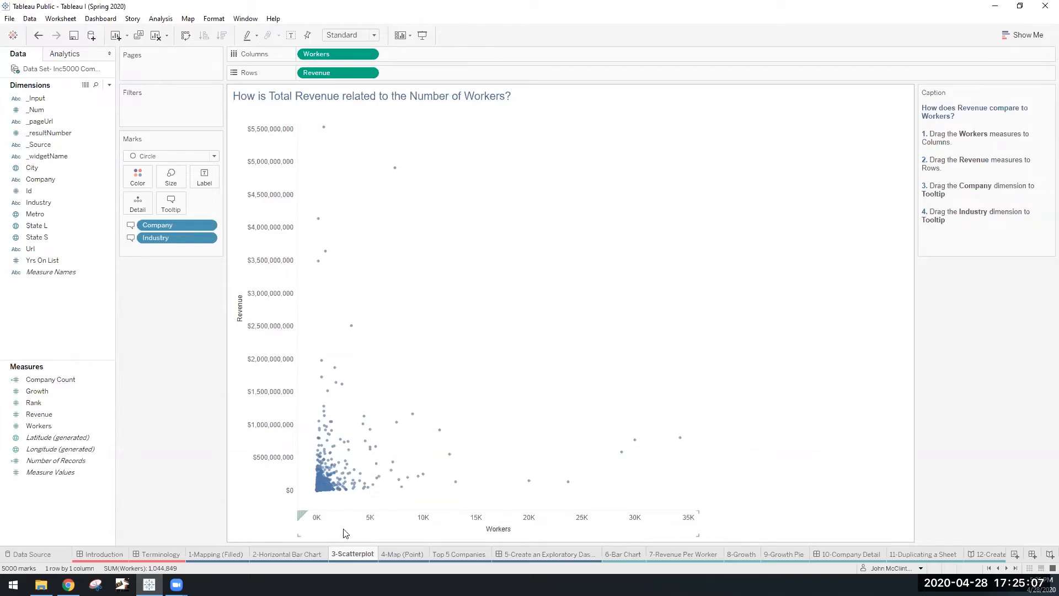
- On the 4-Map (Point) sheet, place State L and City on columns and Revenue on rows
{"action": "left_click", "coordinate": [408, 554]}
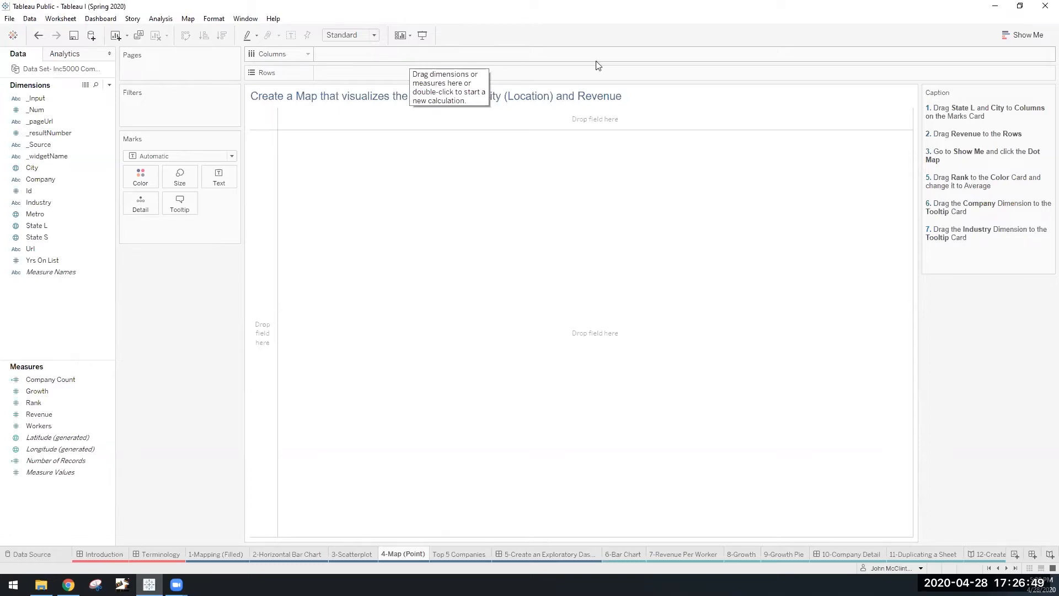
{"action": "left_click", "coordinate": [63, 225]}
{"action": "left_click_drag", "start_coordinate": [60, 228], "coordinate": [353, 53]}
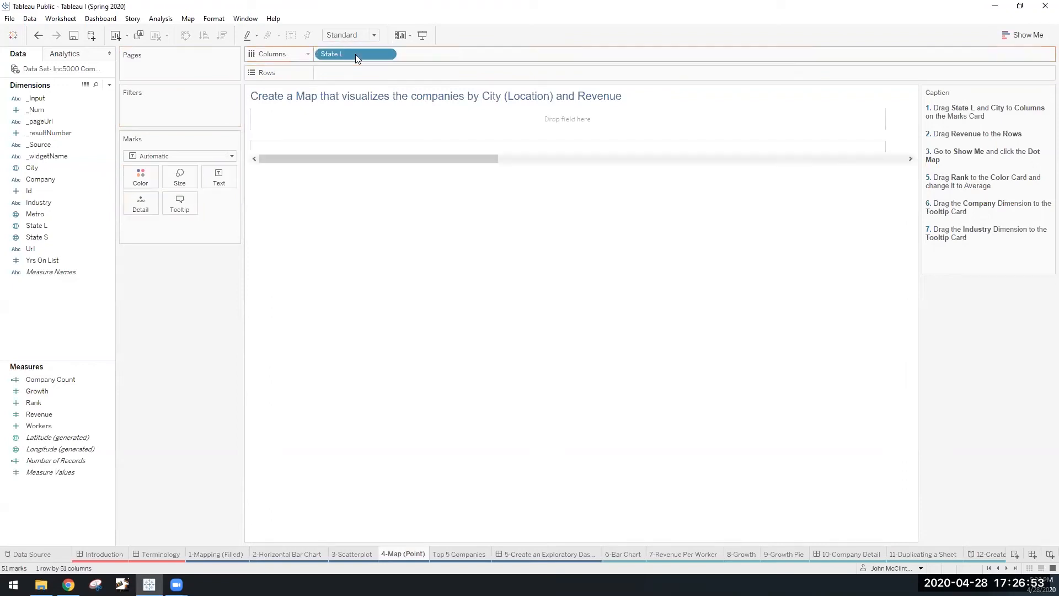
{"action": "left_click", "coordinate": [32, 168]}
{"action": "left_click_drag", "start_coordinate": [32, 167], "coordinate": [422, 52]}
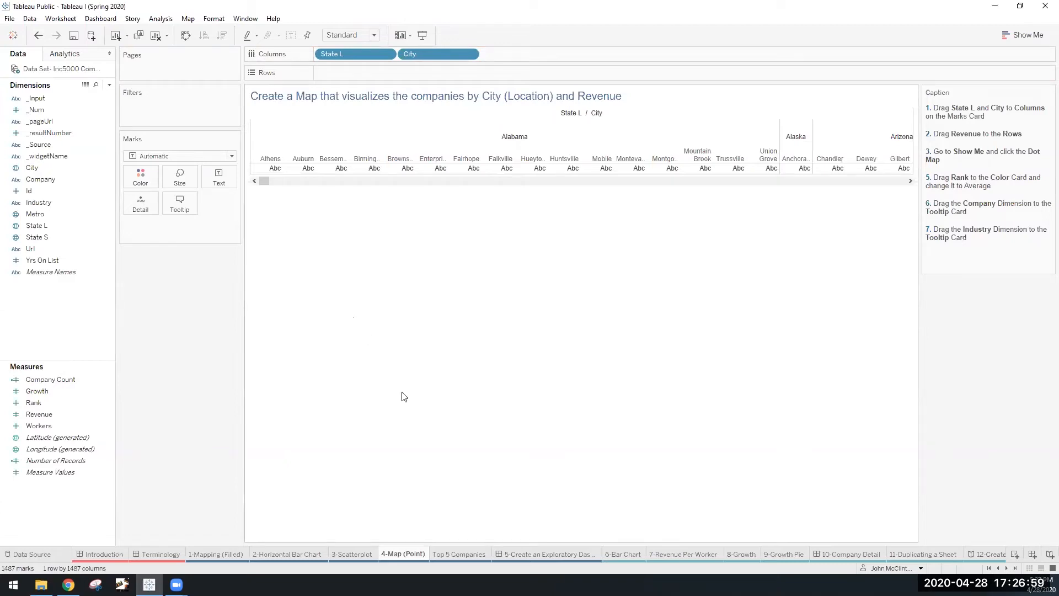
{"action": "left_click", "coordinate": [43, 415]}
{"action": "left_click_drag", "start_coordinate": [47, 419], "coordinate": [350, 78]}
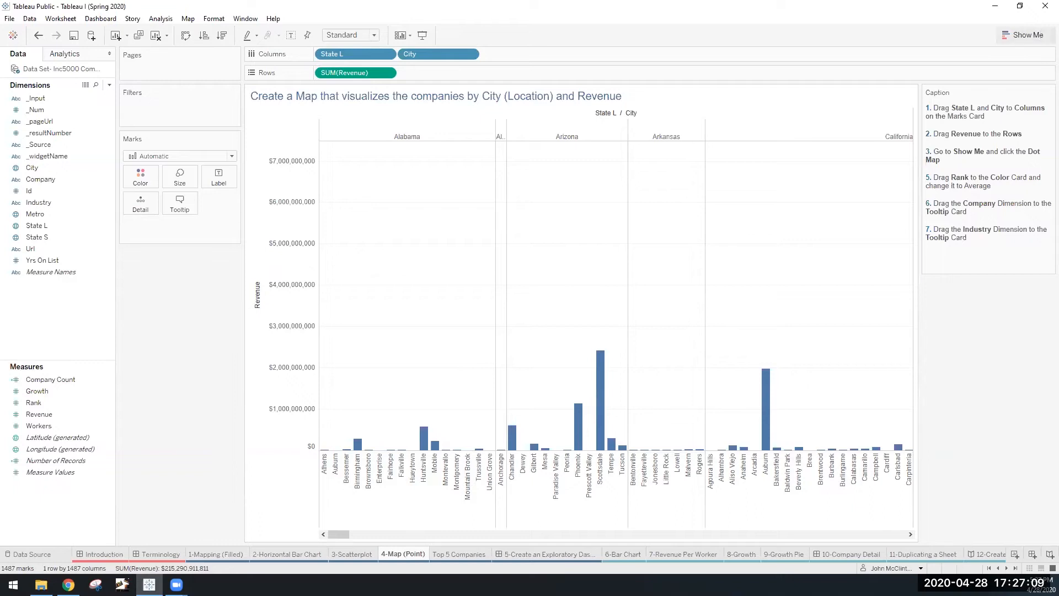
- Convert the city revenue chart into a symbol map using Show Me
{"action": "left_click", "coordinate": [1021, 40]}
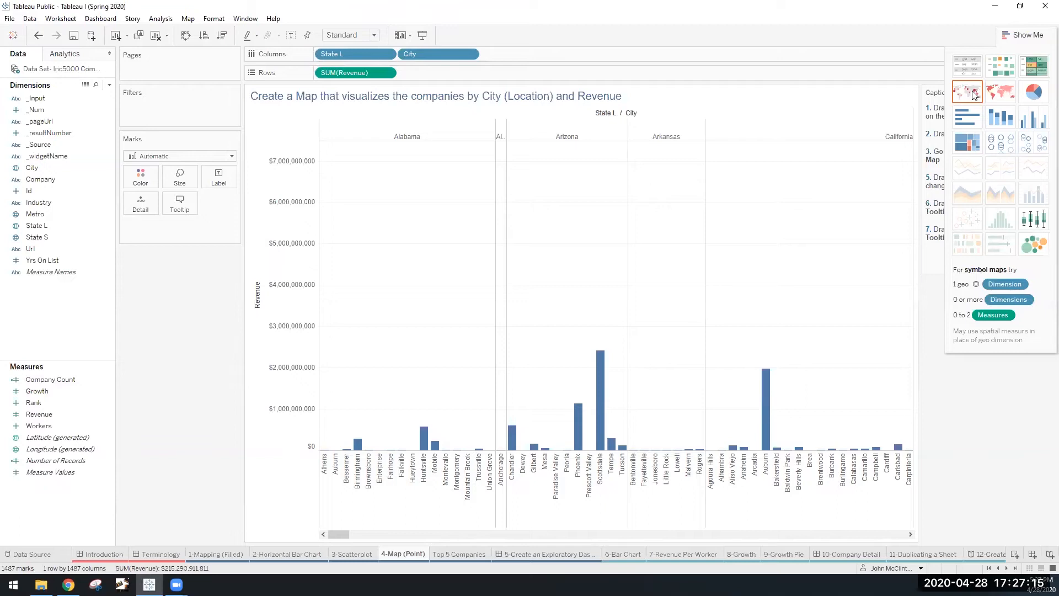
{"action": "left_click", "coordinate": [973, 92]}
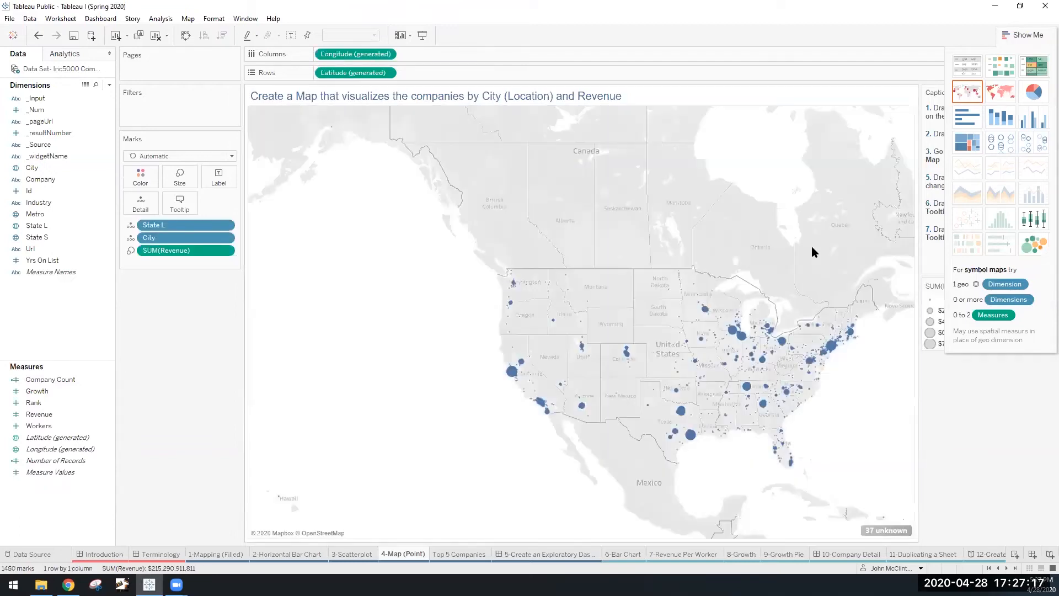
{"action": "left_click", "coordinate": [1038, 36]}
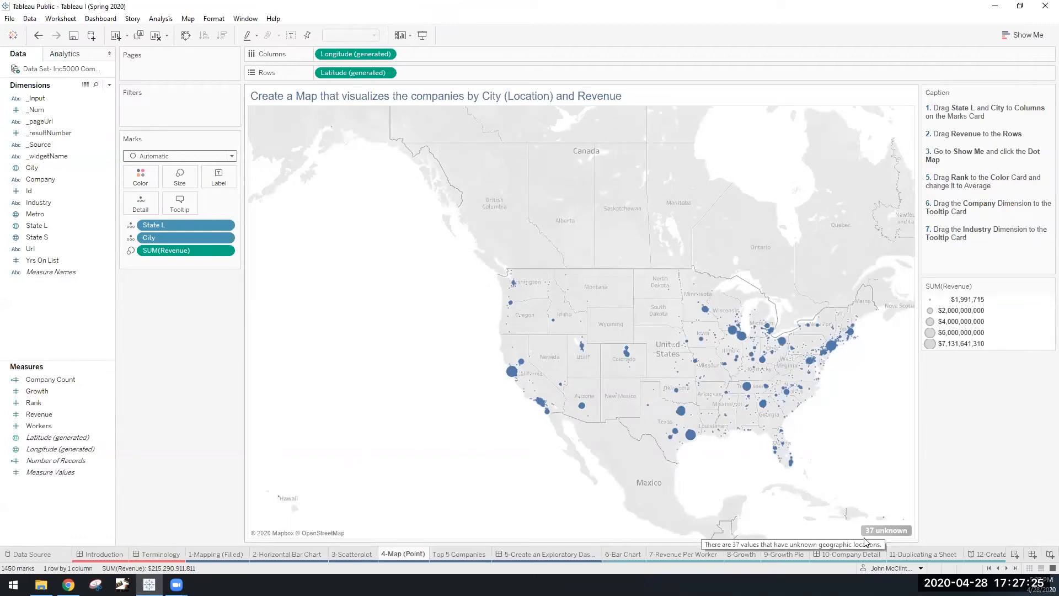
{"action": "mouse_move", "coordinate": [884, 524]}
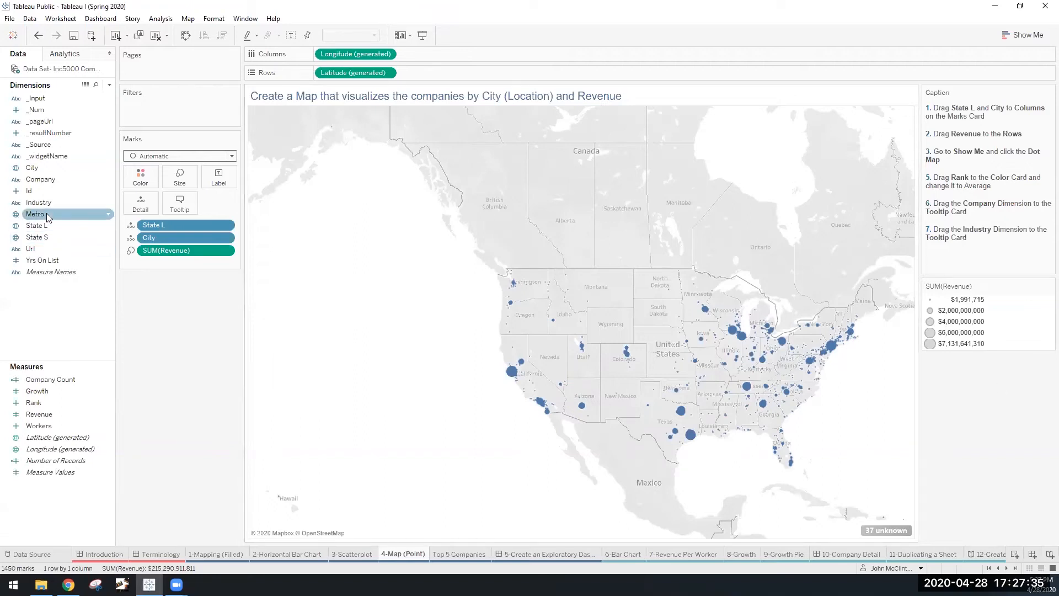
- Filter the map by State L, leaving out Alaska, Hawaii and Puerto Rico
{"action": "left_click_drag", "start_coordinate": [34, 226], "coordinate": [145, 119]}
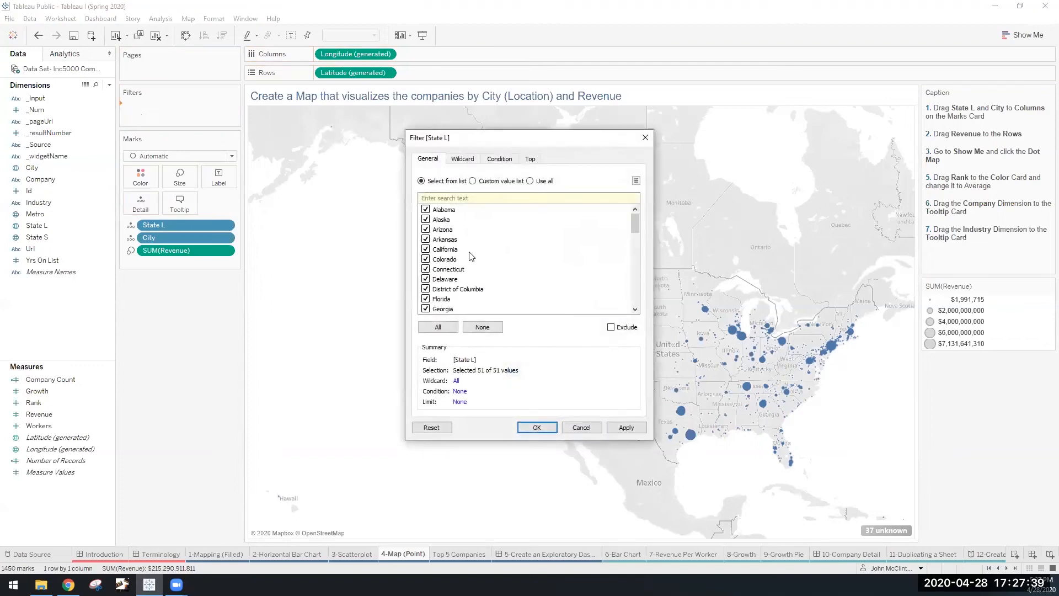
{"action": "left_click", "coordinate": [426, 229]}
{"action": "left_click", "coordinate": [426, 220]}
{"action": "scroll", "coordinate": [463, 265], "scroll_direction": "down", "scroll_amount": 3}
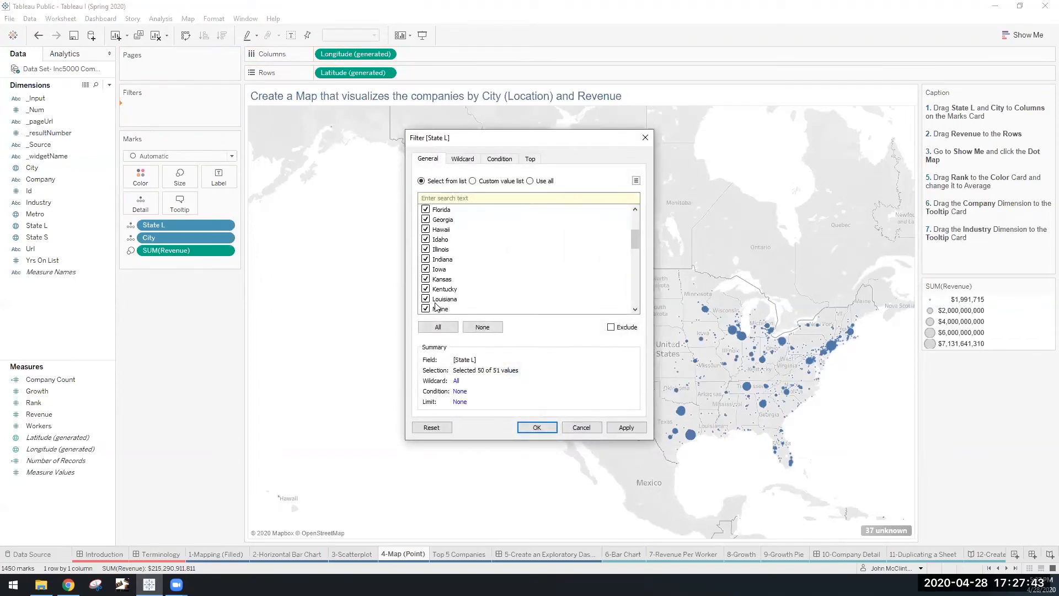
{"action": "left_click", "coordinate": [426, 230]}
{"action": "scroll", "coordinate": [486, 268], "scroll_direction": "down", "scroll_amount": 2}
{"action": "scroll", "coordinate": [486, 267], "scroll_direction": "down", "scroll_amount": 5}
{"action": "left_click", "coordinate": [435, 300]}
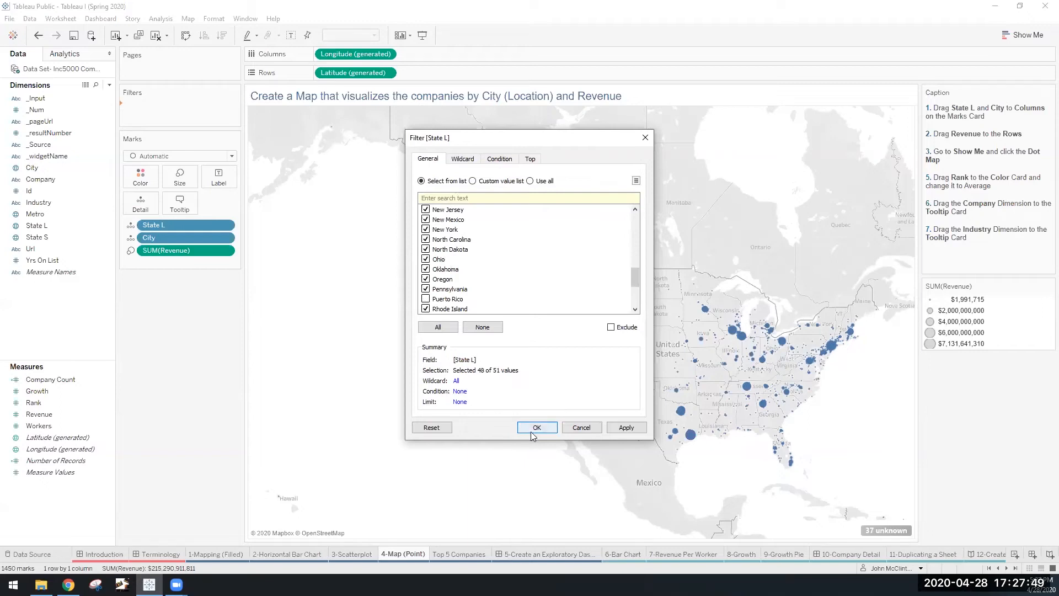
{"action": "left_click", "coordinate": [535, 428]}
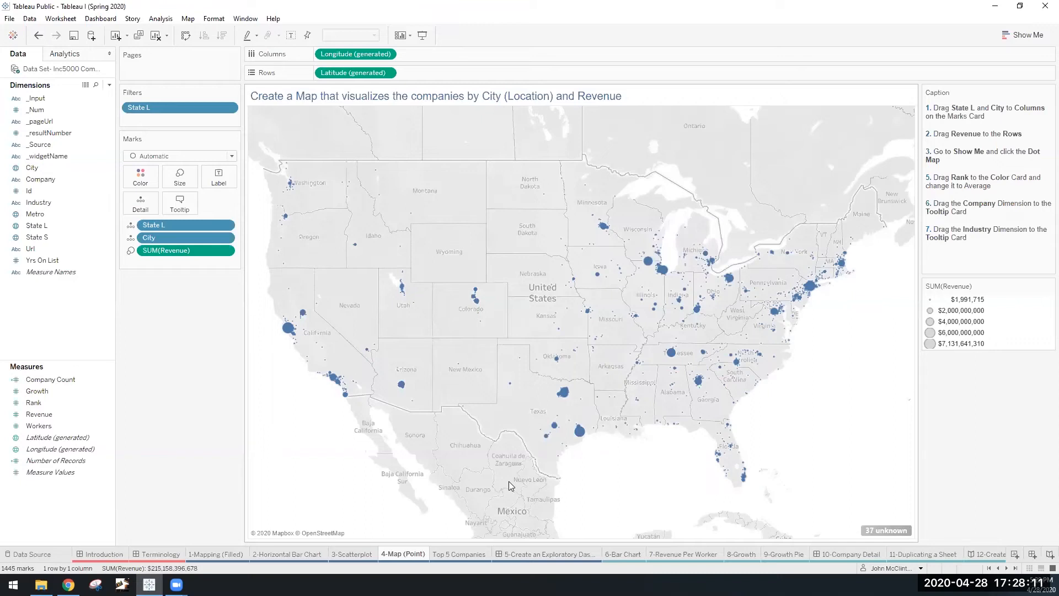
- Examine the revenue tooltips of individual city marks across the map
{"action": "mouse_move", "coordinate": [289, 330]}
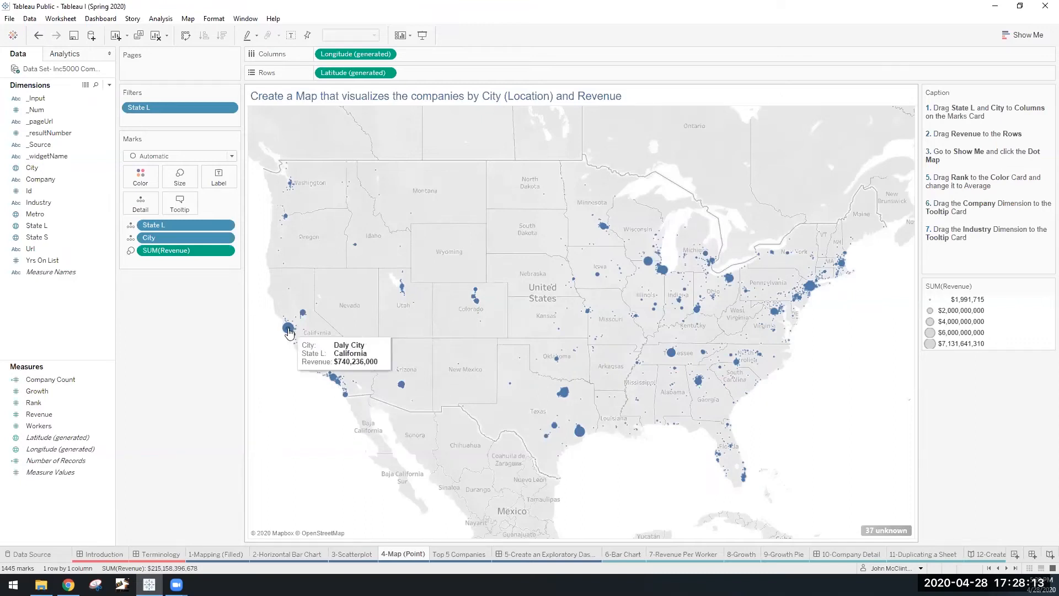
{"action": "mouse_move", "coordinate": [581, 438]}
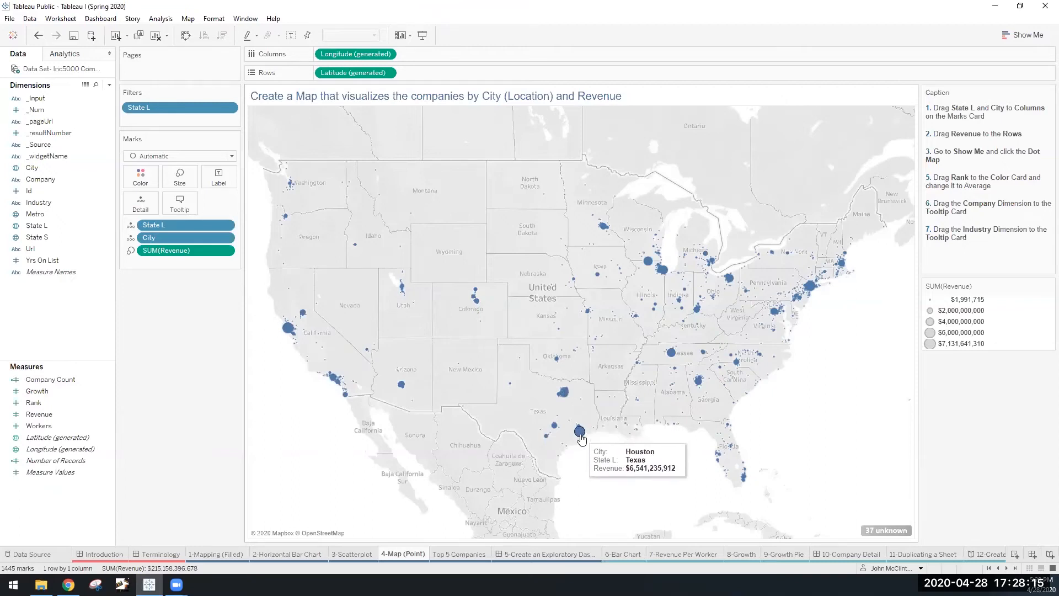
{"action": "mouse_move", "coordinate": [663, 276]}
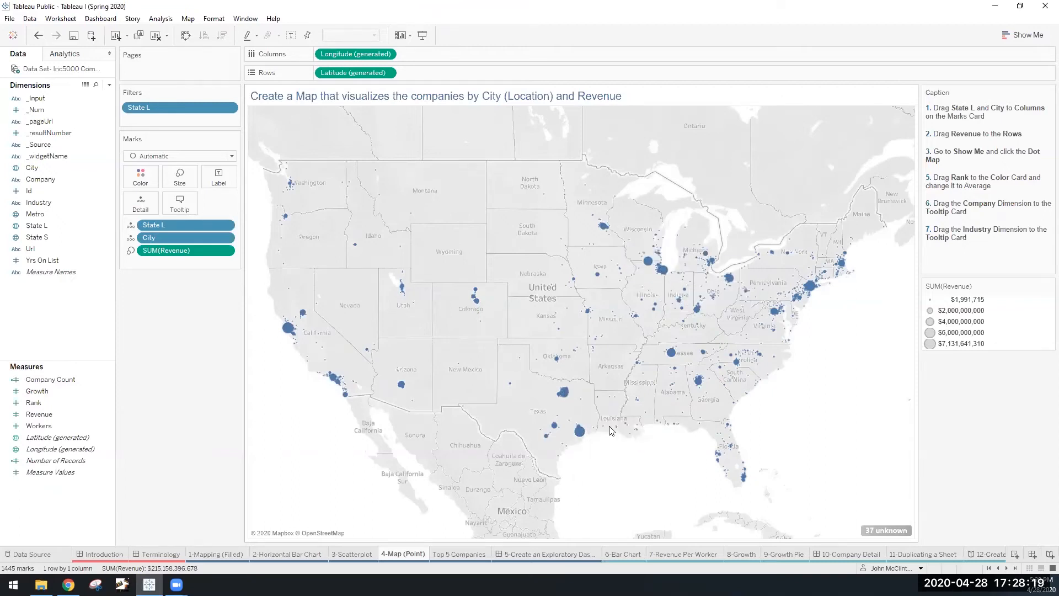
{"action": "mouse_move", "coordinate": [702, 429]}
{"action": "mouse_move", "coordinate": [732, 486]}
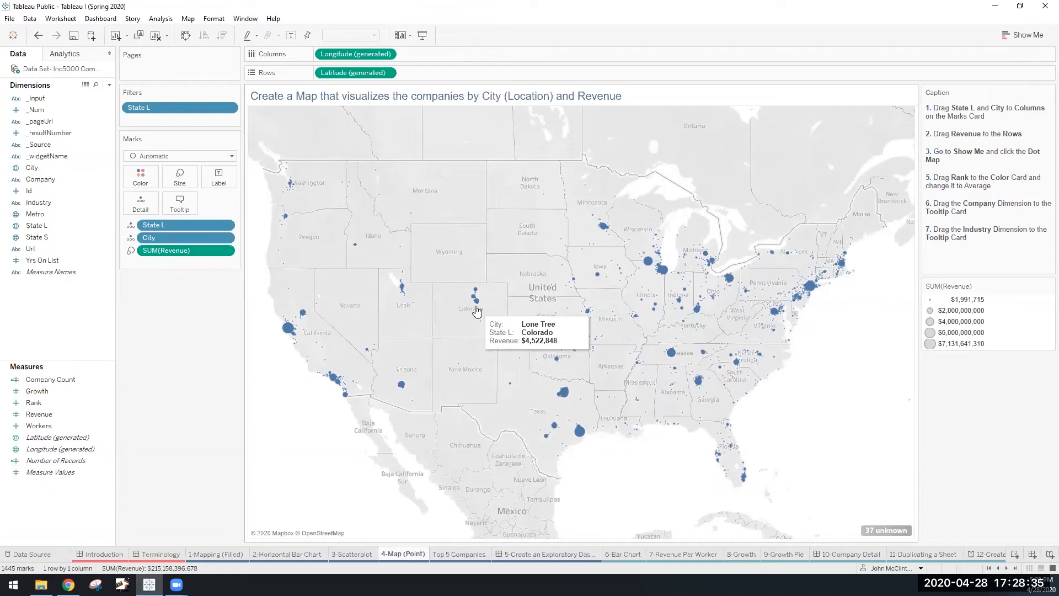
{"action": "mouse_move", "coordinate": [476, 308]}
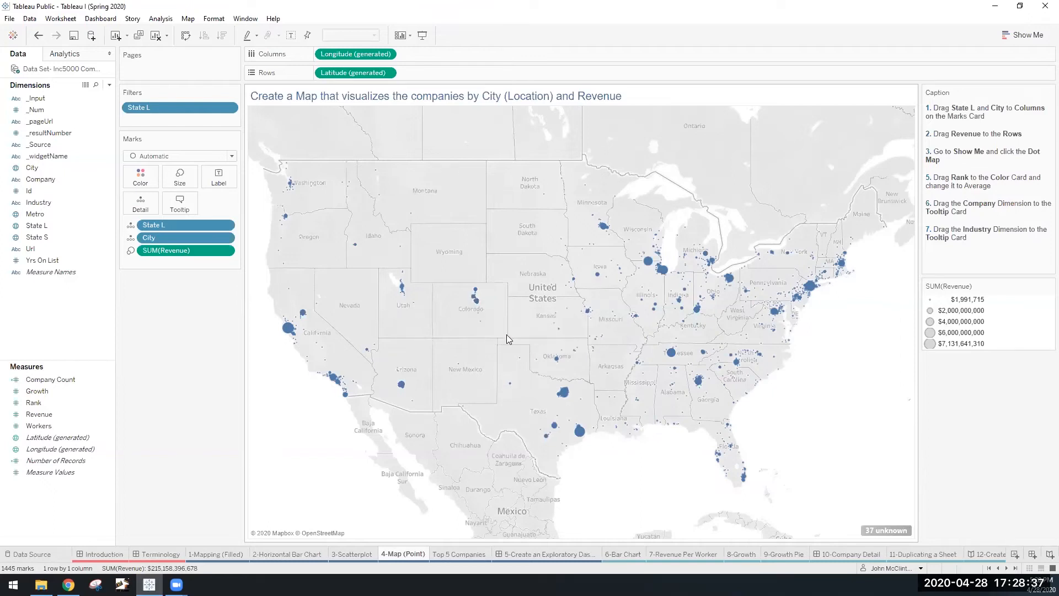
{"action": "mouse_move", "coordinate": [778, 328]}
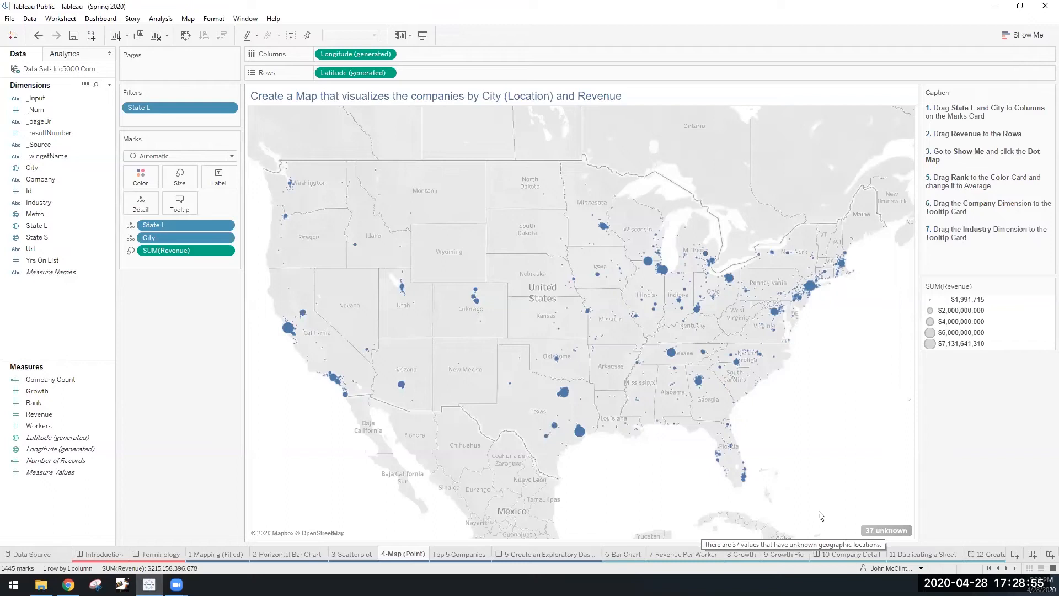
- Open Edit Locations for the map's unknown cities and check which field supplies the State/Province role
{"action": "left_click", "coordinate": [882, 531]}
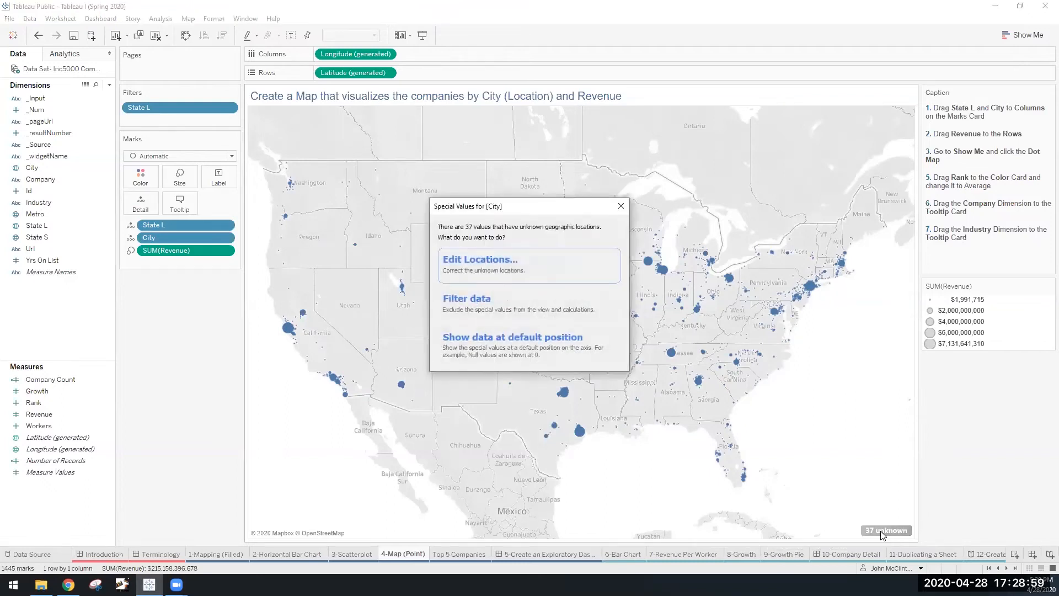
{"action": "left_click", "coordinate": [522, 268]}
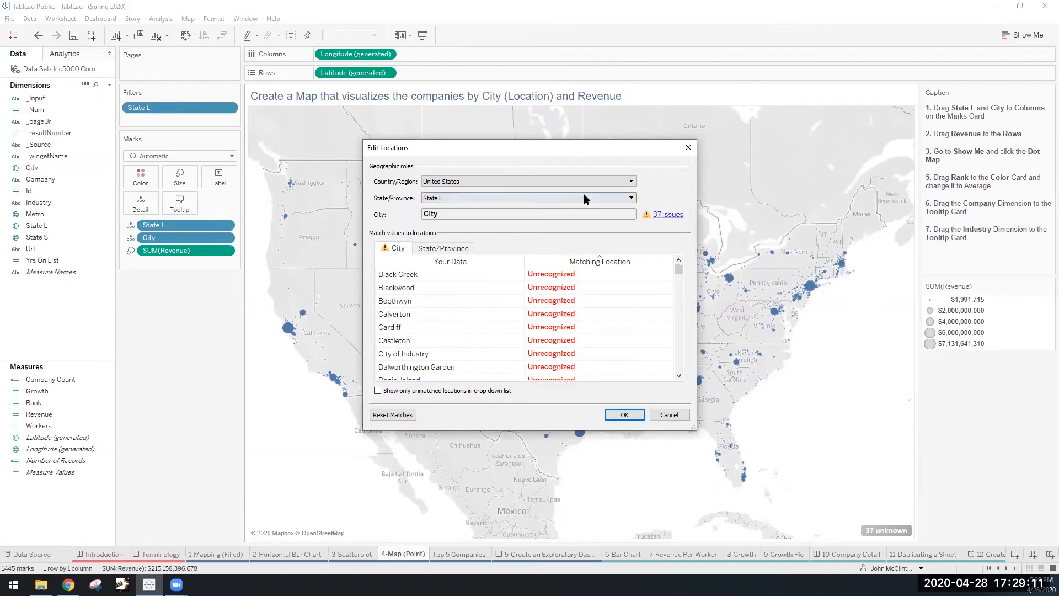
{"action": "left_click", "coordinate": [556, 199]}
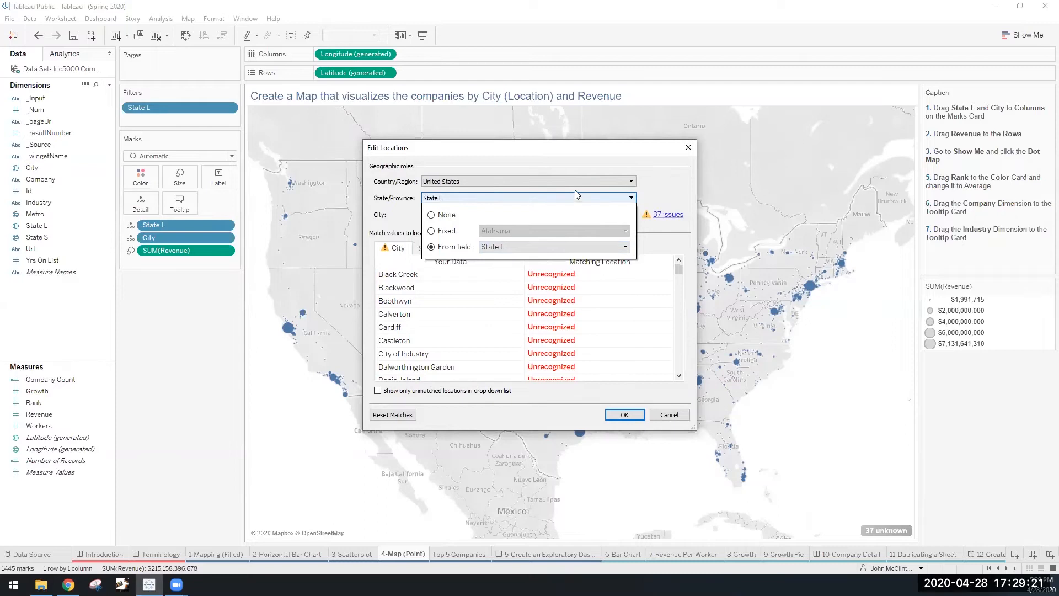
{"action": "left_click", "coordinate": [576, 196]}
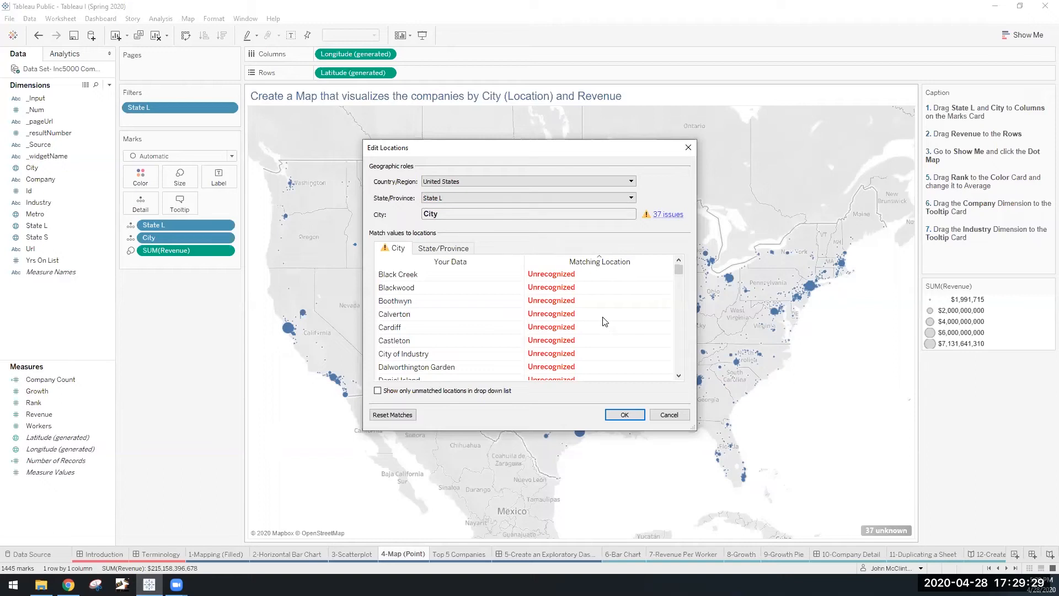
- Match the unrecognized DFW Airport entry to Dallas, look through the remaining unmatched cities, and accept the location edits
{"action": "scroll", "coordinate": [517, 317], "scroll_direction": "down", "scroll_amount": 1}
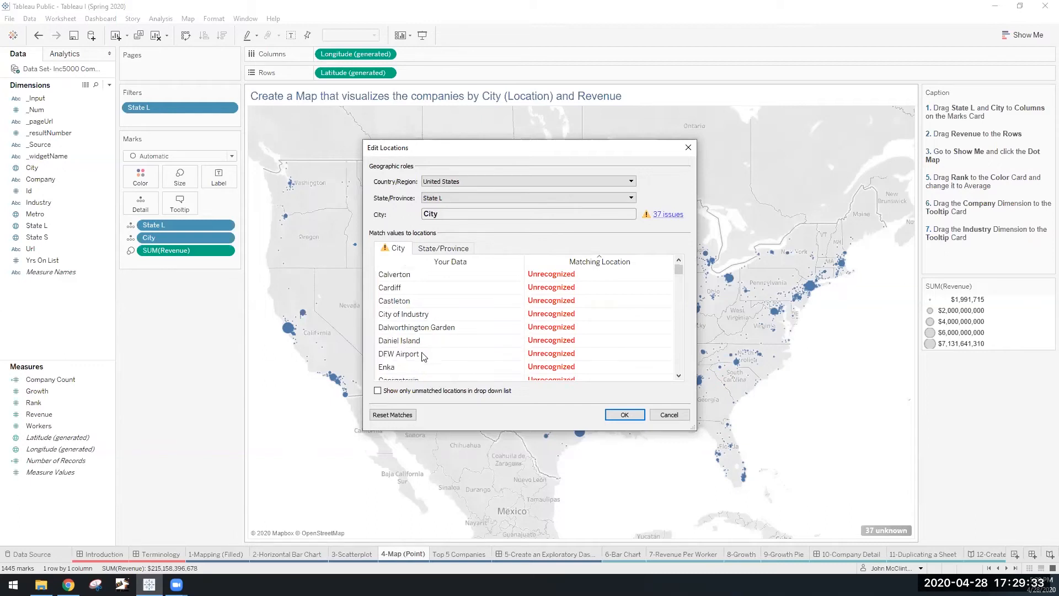
{"action": "left_click", "coordinate": [542, 356]}
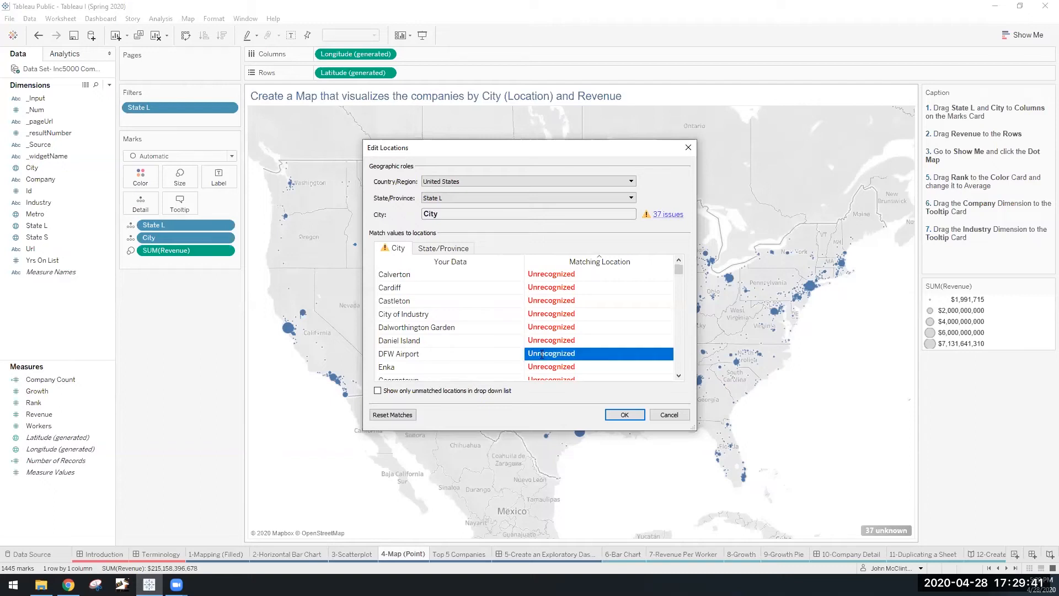
{"action": "left_click", "coordinate": [580, 354]}
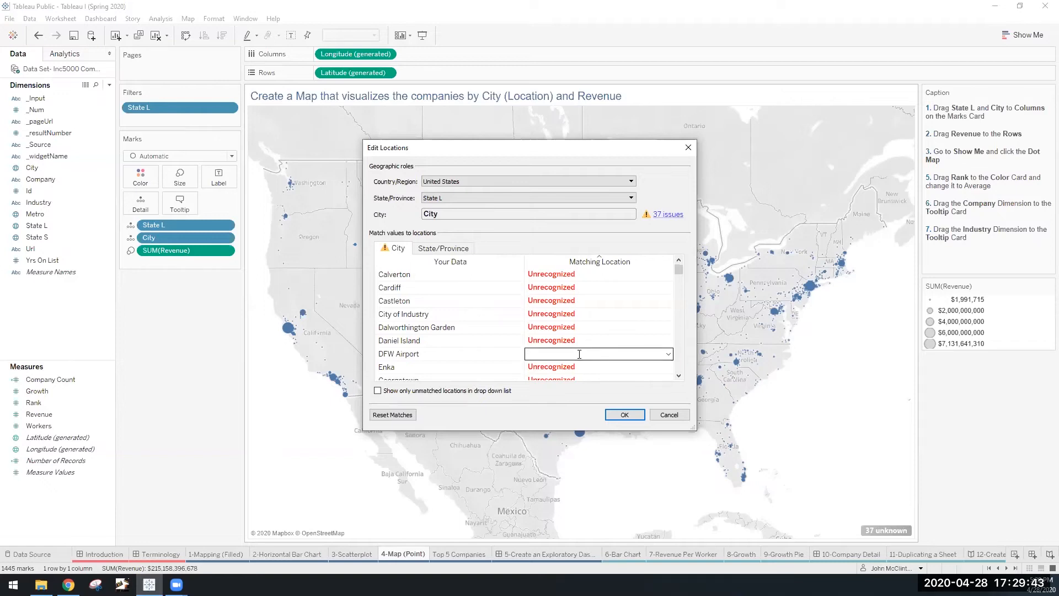
{"action": "type", "text": "Dalla"}
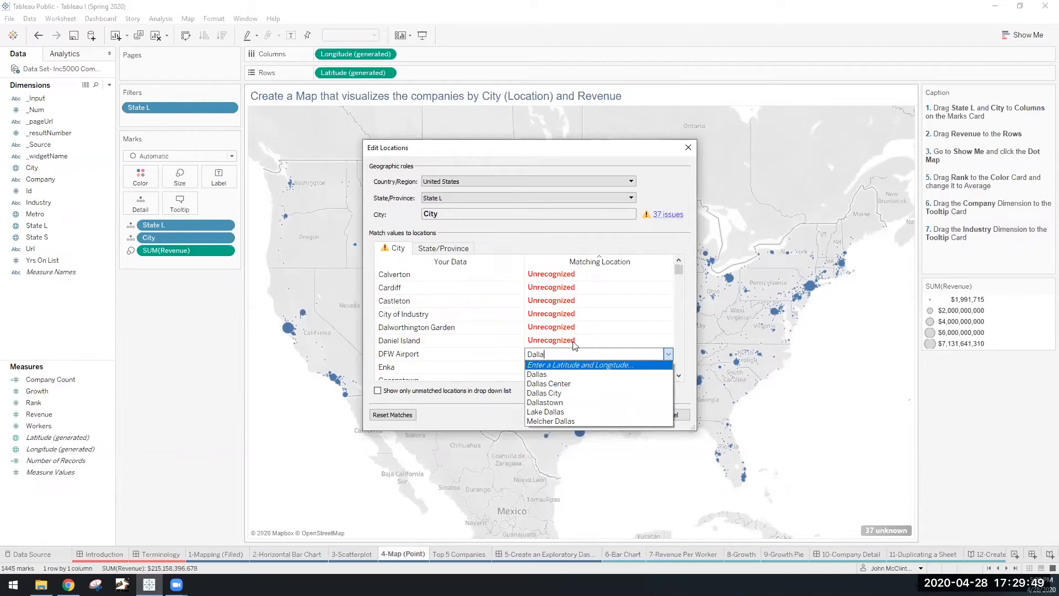
{"action": "left_click", "coordinate": [542, 378]}
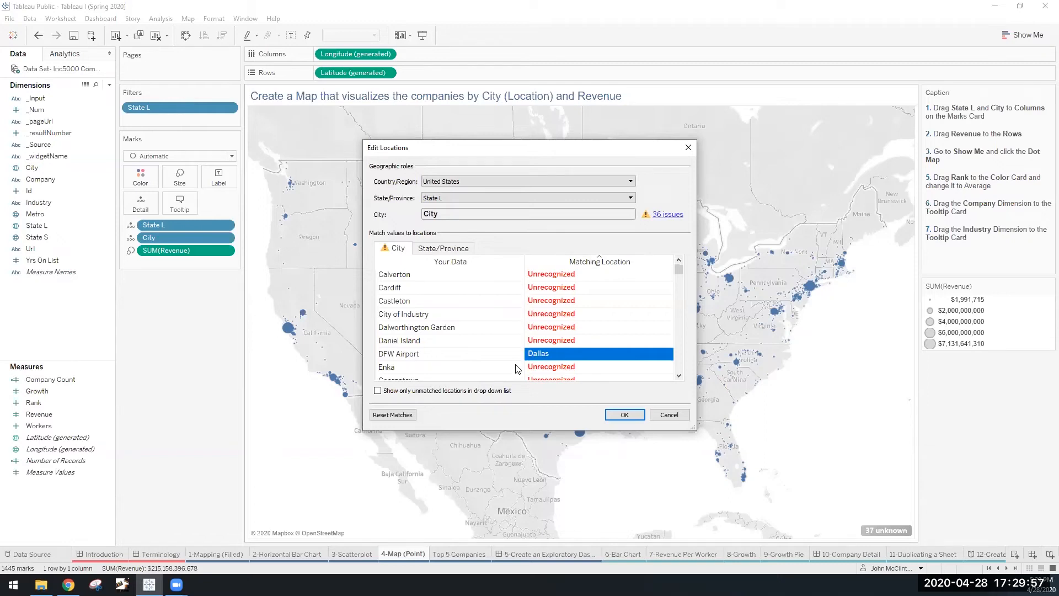
{"action": "scroll", "coordinate": [502, 321], "scroll_direction": "down", "scroll_amount": 2}
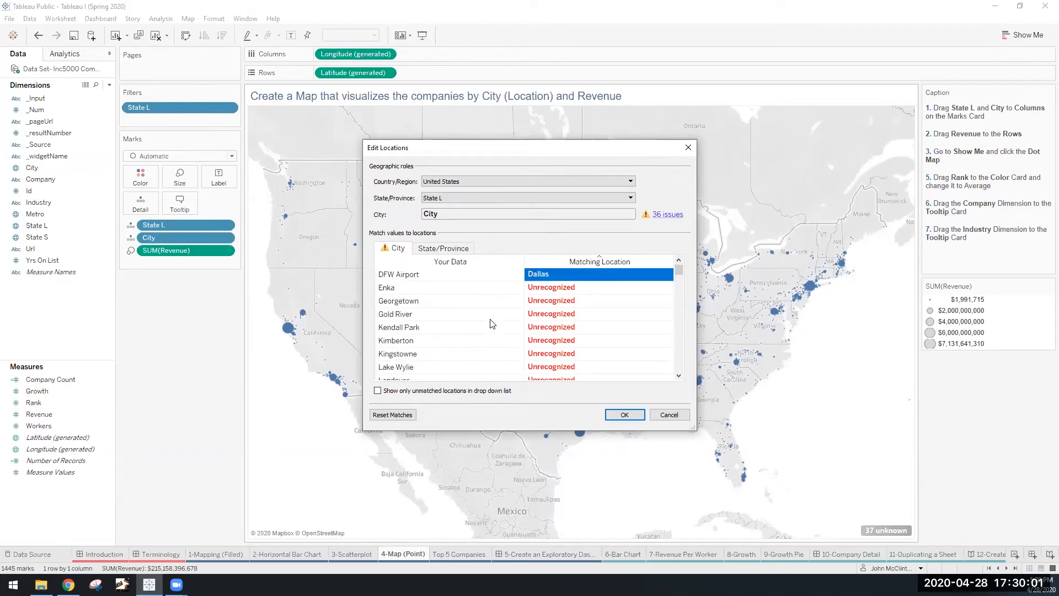
{"action": "scroll", "coordinate": [493, 324], "scroll_direction": "down", "scroll_amount": 1}
{"action": "scroll", "coordinate": [492, 324], "scroll_direction": "down", "scroll_amount": 1}
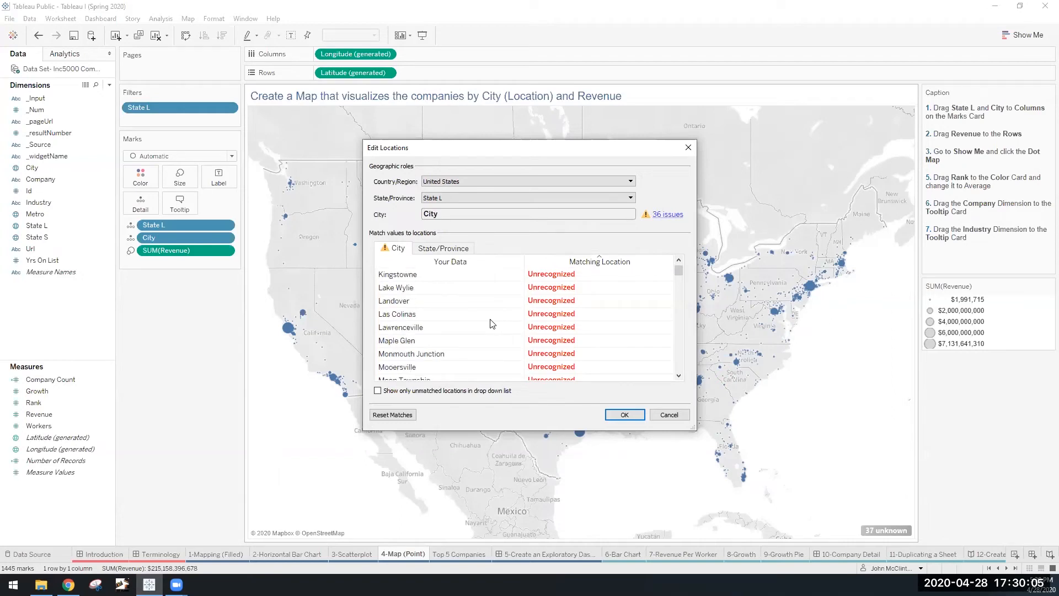
{"action": "scroll", "coordinate": [493, 323], "scroll_direction": "up", "scroll_amount": 5}
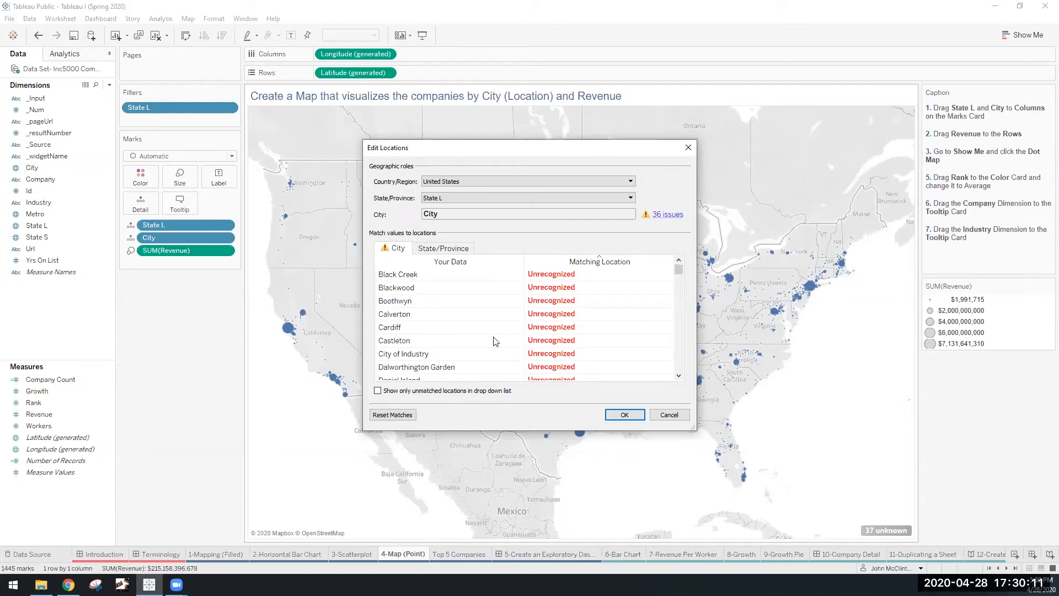
{"action": "left_click", "coordinate": [620, 414]}
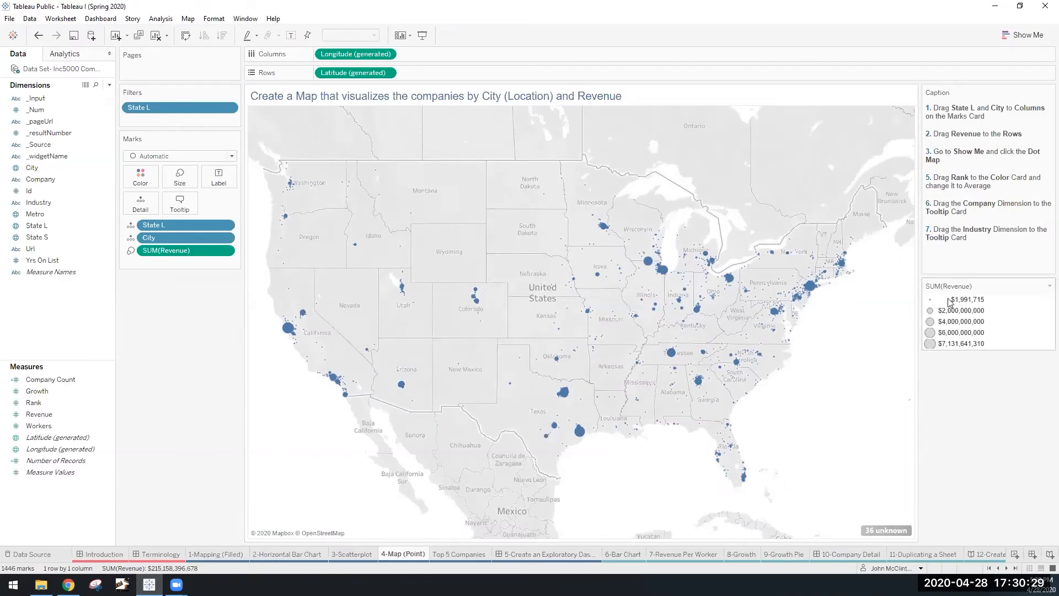
- Edit the map's Revenue mark sizes, trying a much larger size range before settling on one slightly above the original
{"action": "left_click", "coordinate": [1047, 286]}
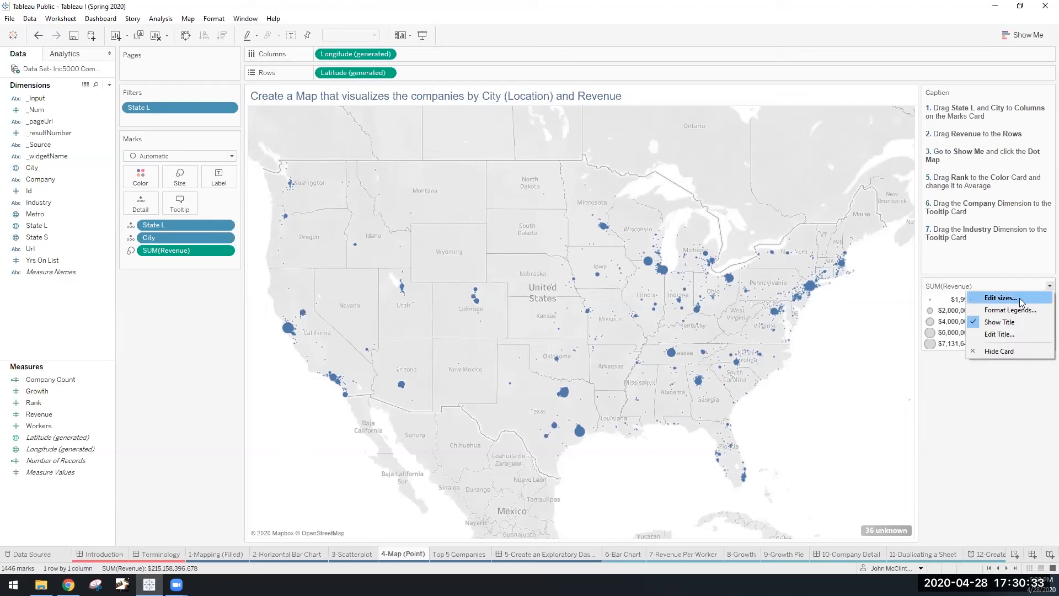
{"action": "left_click", "coordinate": [1001, 298]}
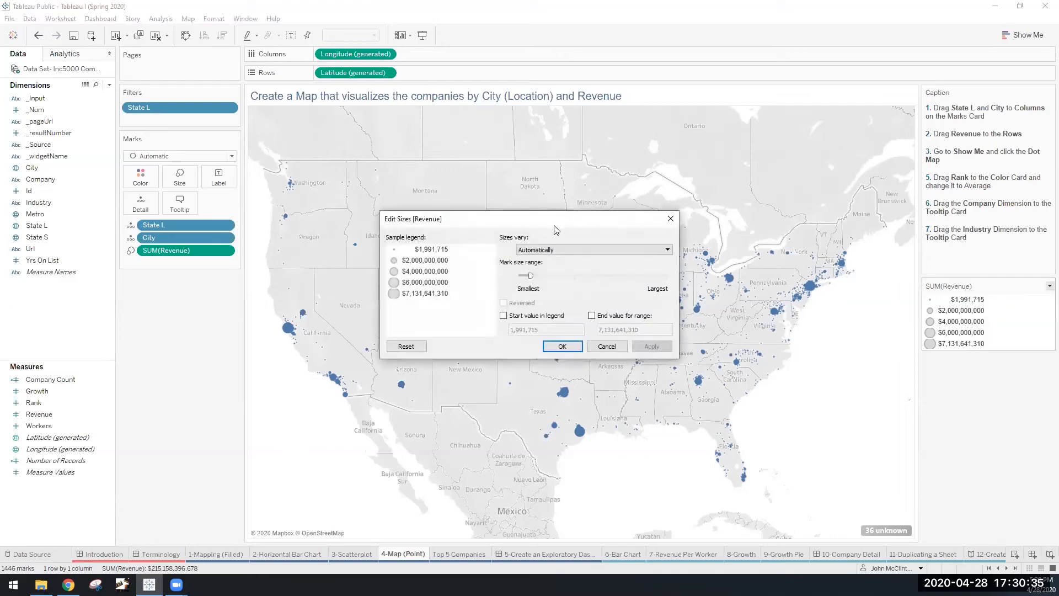
{"action": "left_click_drag", "start_coordinate": [554, 226], "coordinate": [711, 166]}
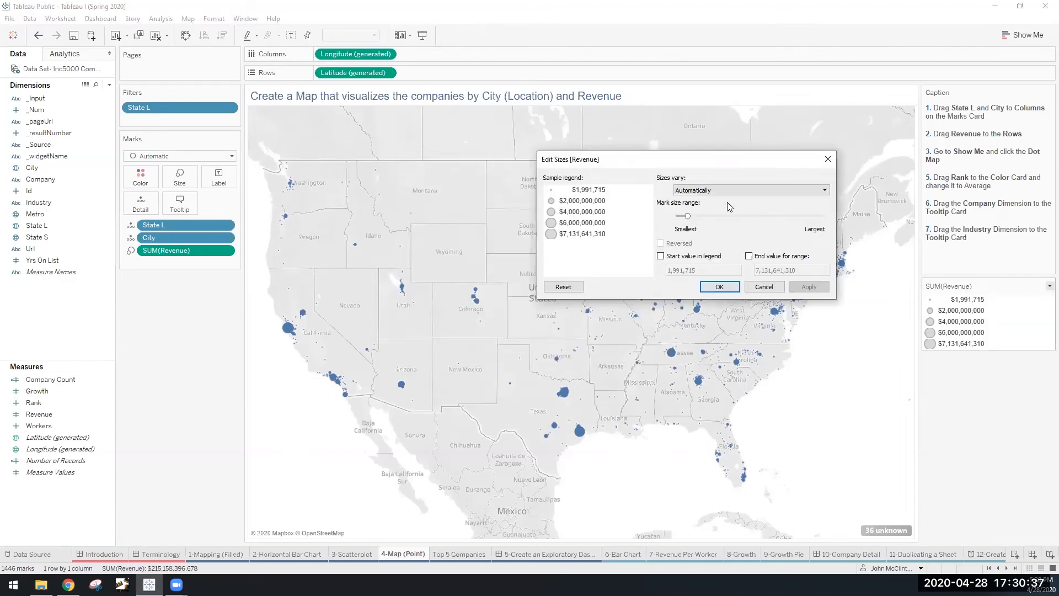
{"action": "left_click_drag", "start_coordinate": [687, 215], "coordinate": [717, 213]}
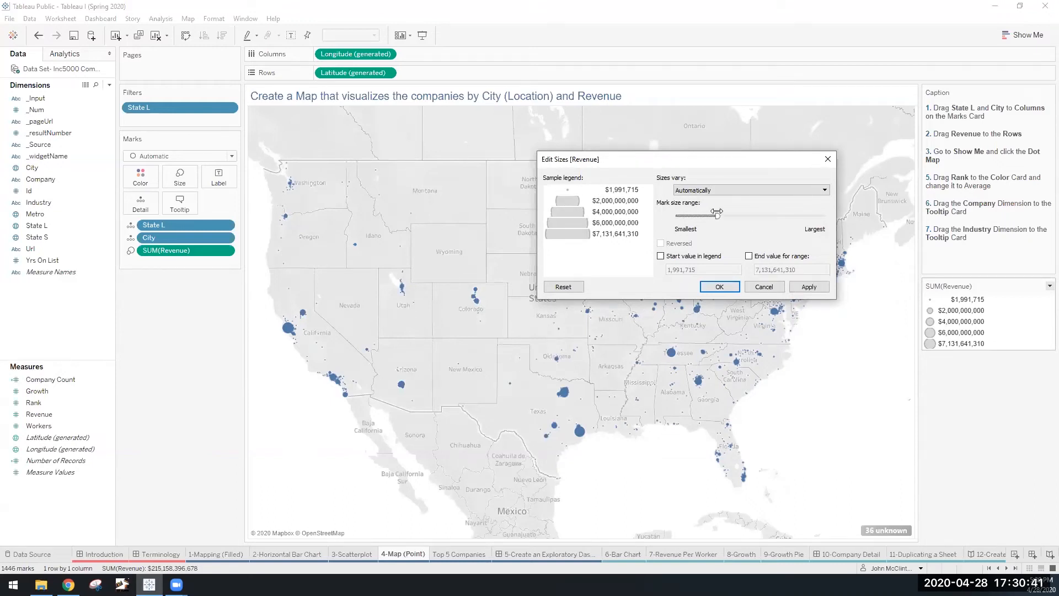
{"action": "left_click", "coordinate": [796, 289]}
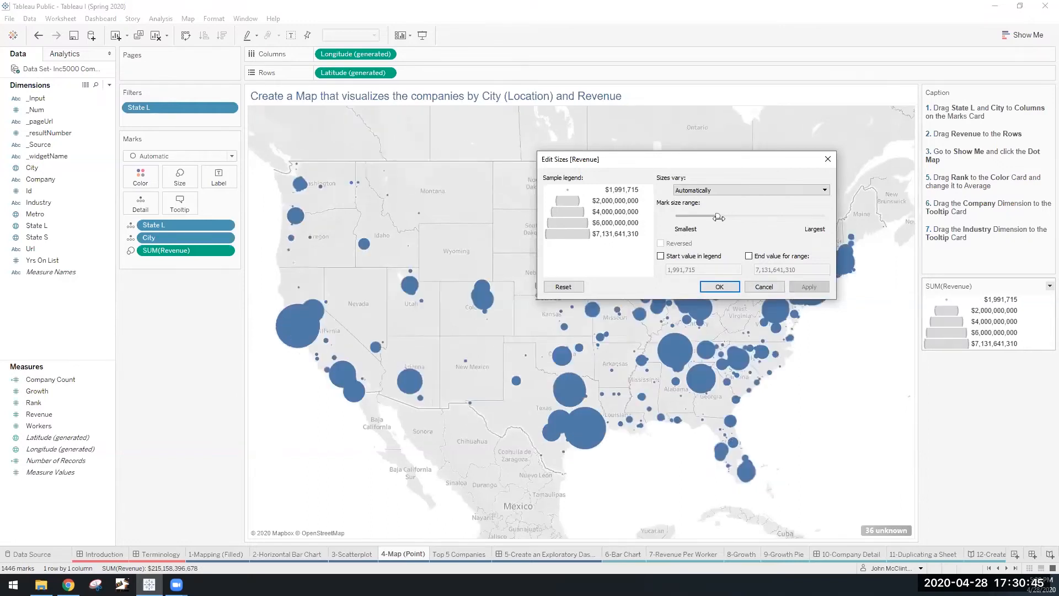
{"action": "left_click_drag", "start_coordinate": [719, 217], "coordinate": [693, 216]}
{"action": "left_click", "coordinate": [809, 287]}
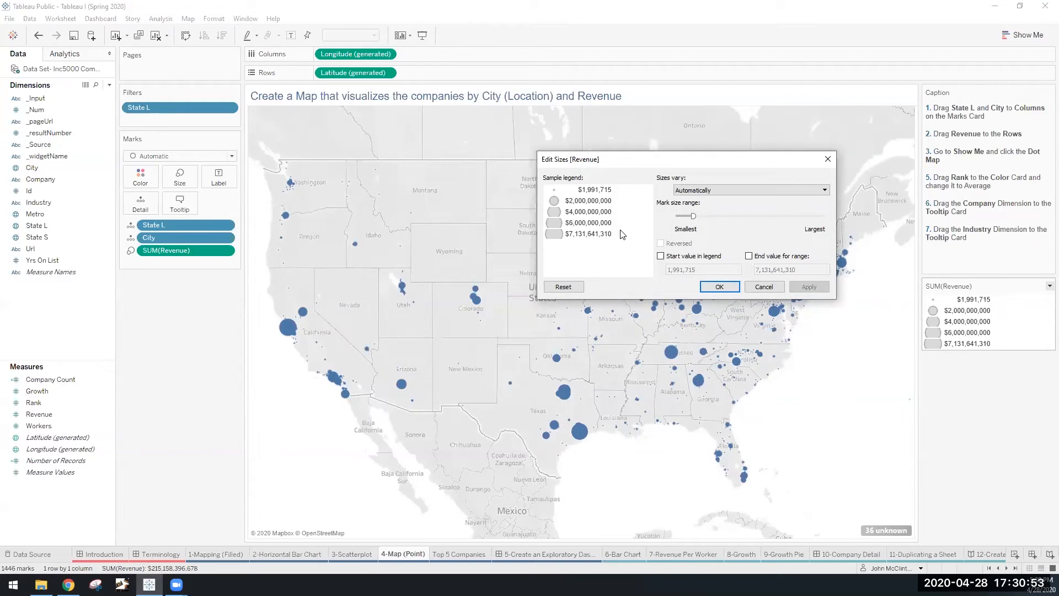
- Make the Revenue sizes vary by range, enlarge the smallest marks slightly, and accept the size settings
{"action": "left_click", "coordinate": [725, 190]}
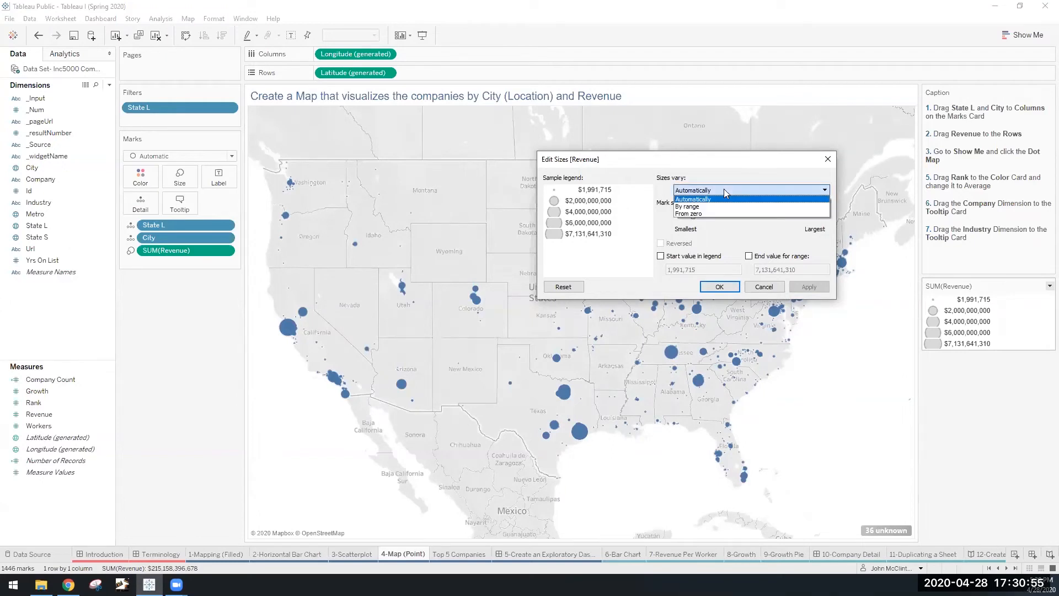
{"action": "left_click", "coordinate": [693, 209]}
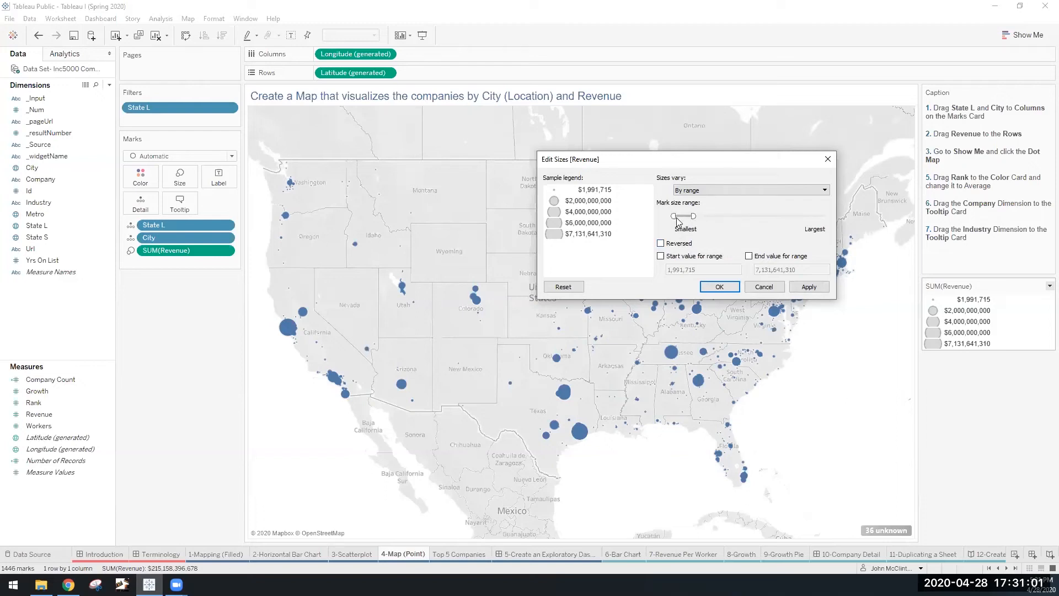
{"action": "left_click_drag", "start_coordinate": [674, 217], "coordinate": [682, 216]}
{"action": "left_click", "coordinate": [809, 286]}
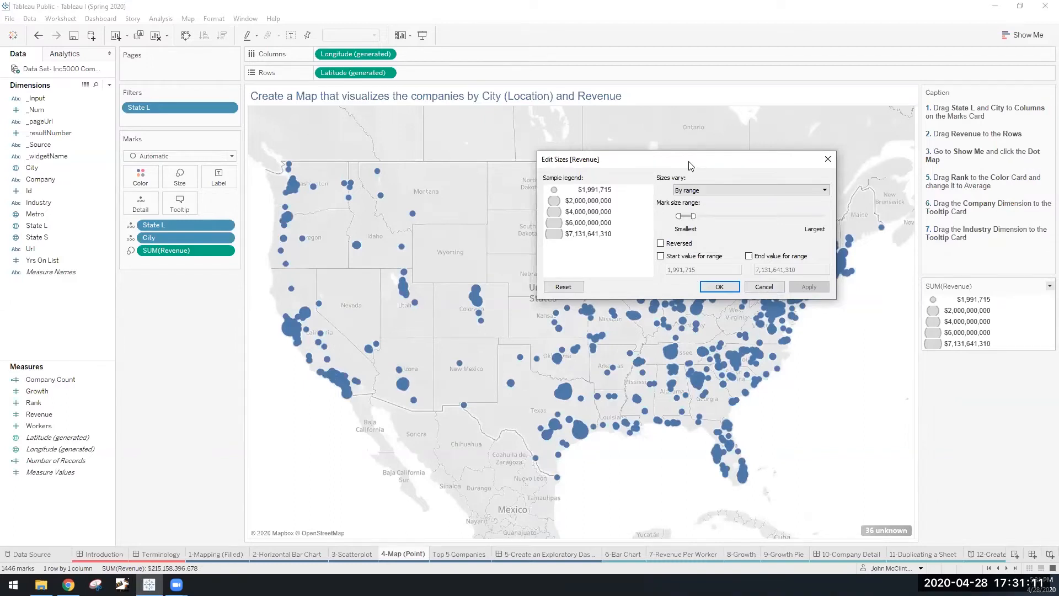
{"action": "left_click_drag", "start_coordinate": [718, 160], "coordinate": [537, 433]}
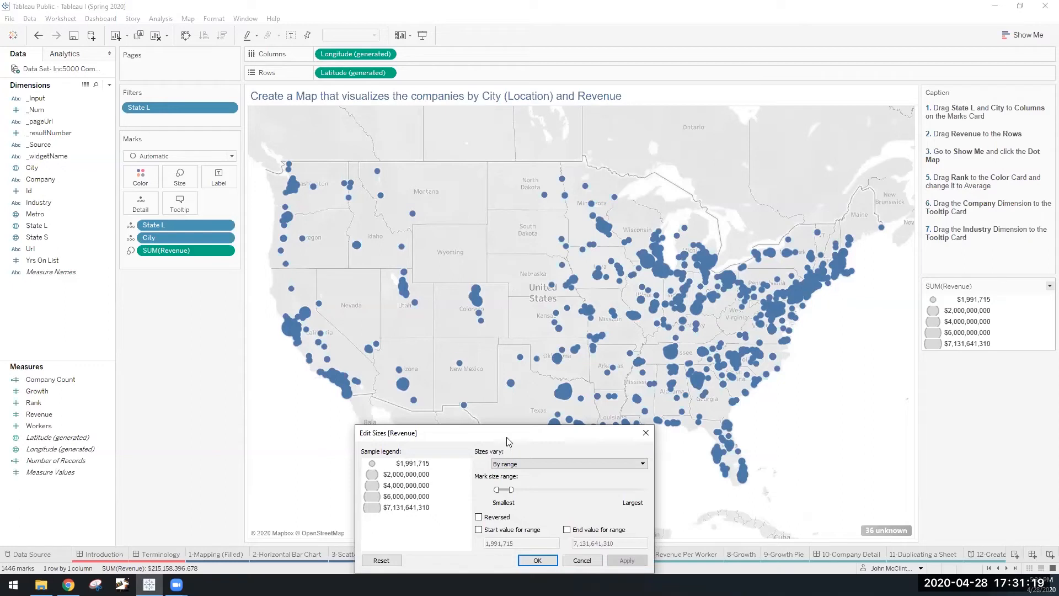
{"action": "left_click_drag", "start_coordinate": [509, 440], "coordinate": [676, 183]}
{"action": "left_click_drag", "start_coordinate": [677, 229], "coordinate": [679, 230]}
{"action": "left_click", "coordinate": [785, 305]}
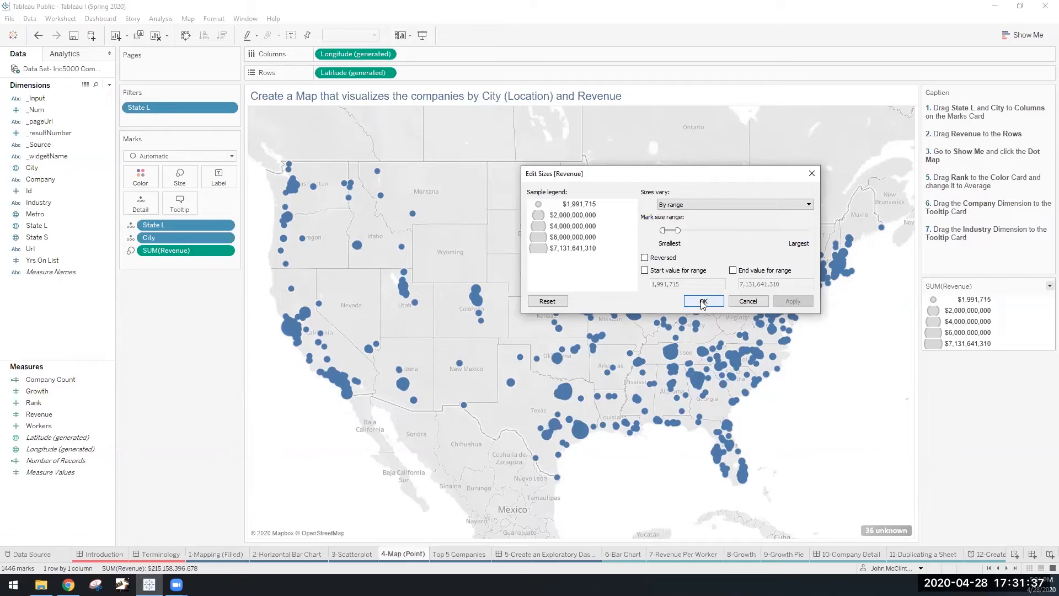
{"action": "left_click", "coordinate": [667, 205]}
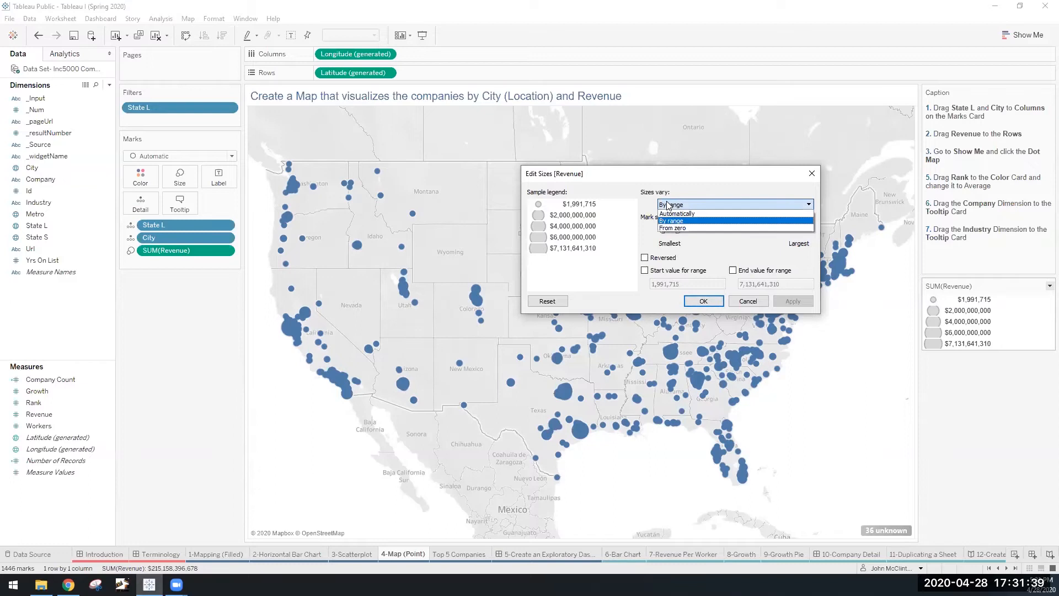
{"action": "left_click", "coordinate": [705, 204]}
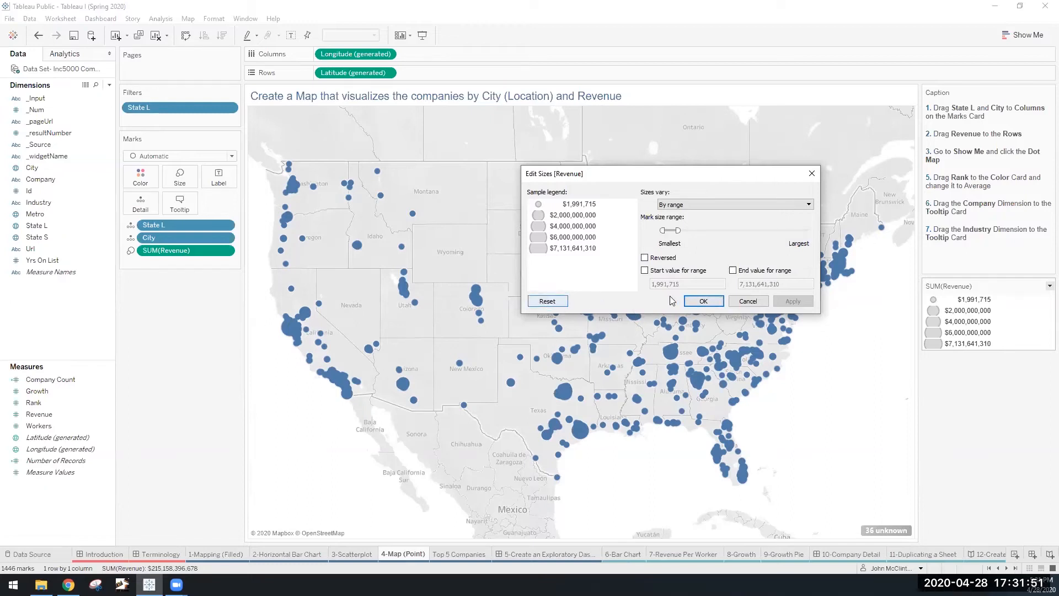
{"action": "left_click", "coordinate": [702, 301]}
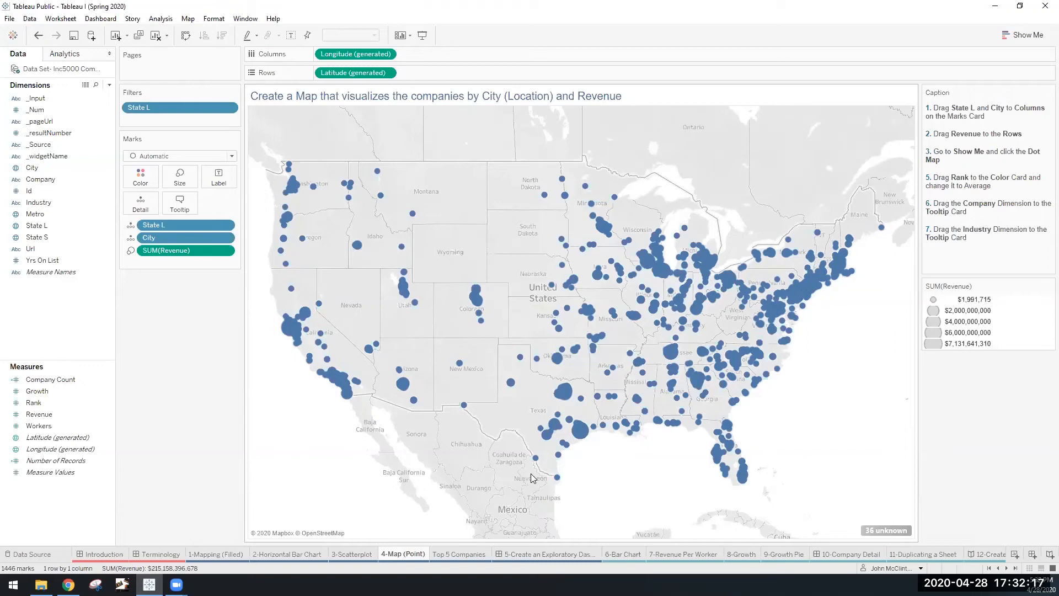
- Color the city marks by Rank and change its aggregation to Average
{"action": "left_click", "coordinate": [67, 392]}
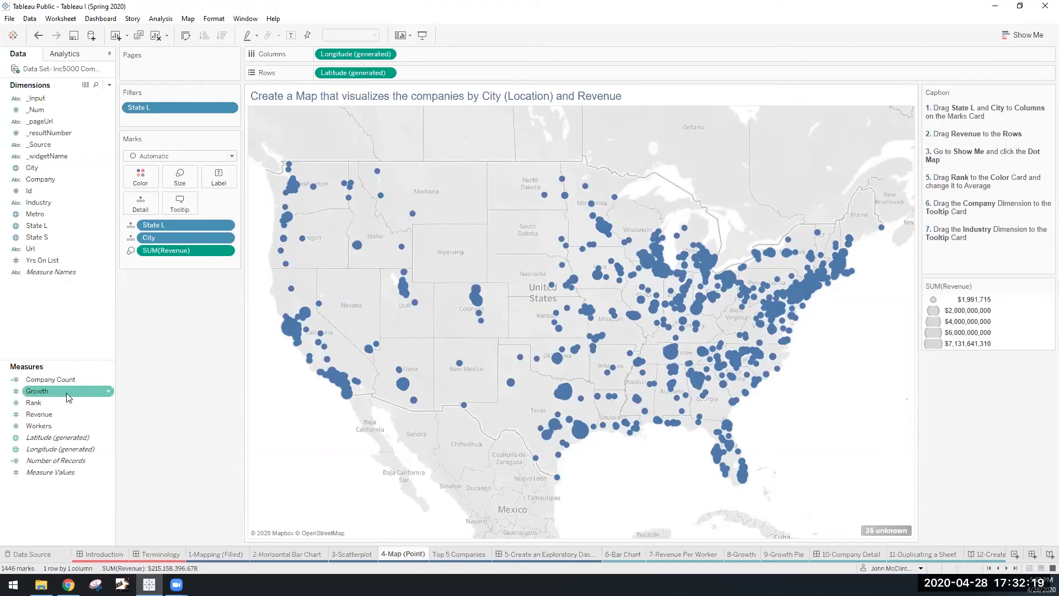
{"action": "left_click", "coordinate": [34, 405]}
{"action": "left_click_drag", "start_coordinate": [34, 407], "coordinate": [138, 180]}
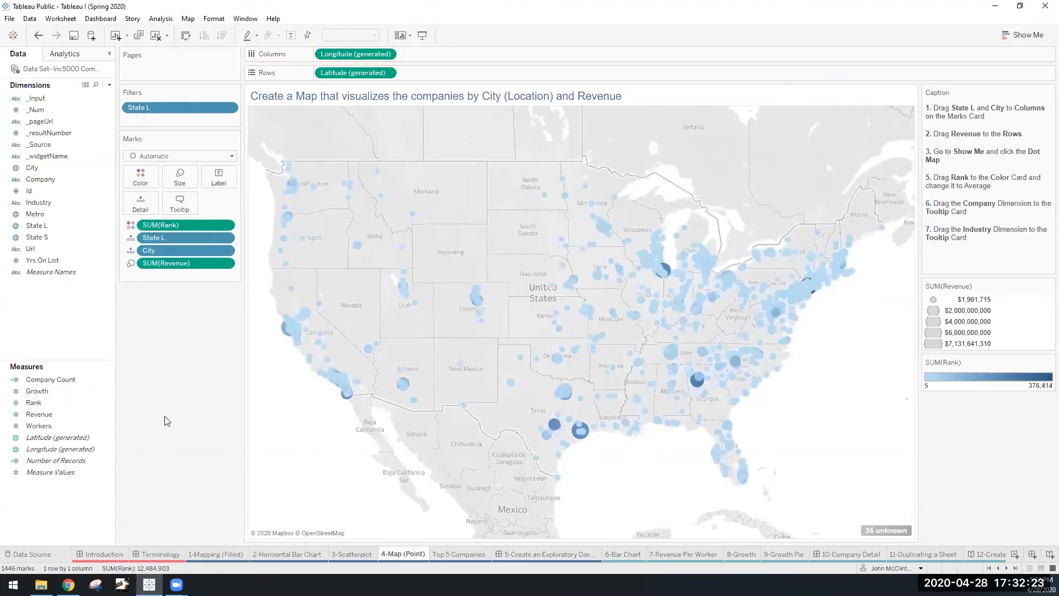
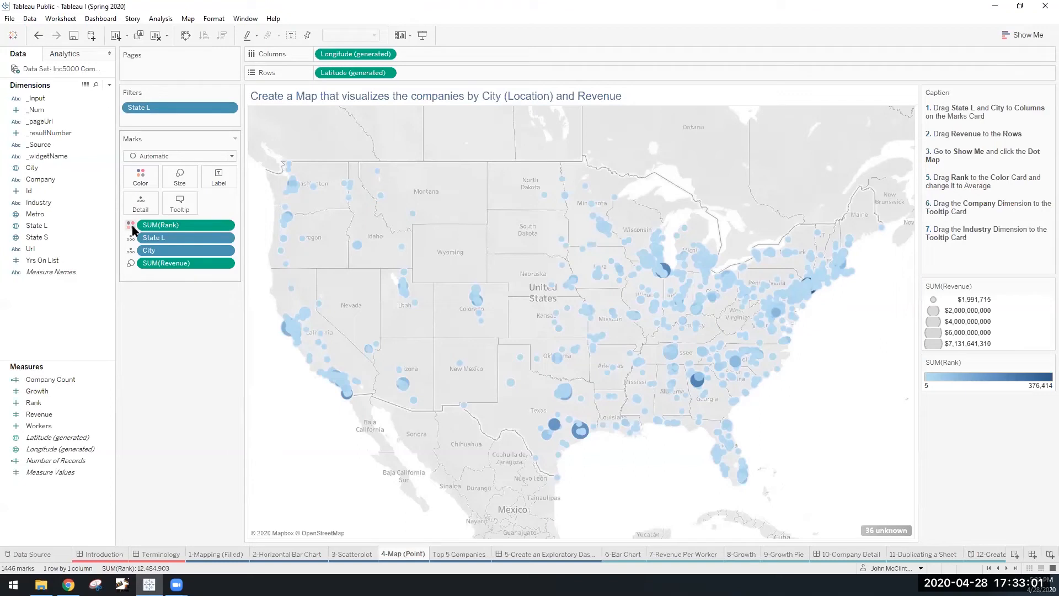
{"action": "left_click", "coordinate": [226, 226]}
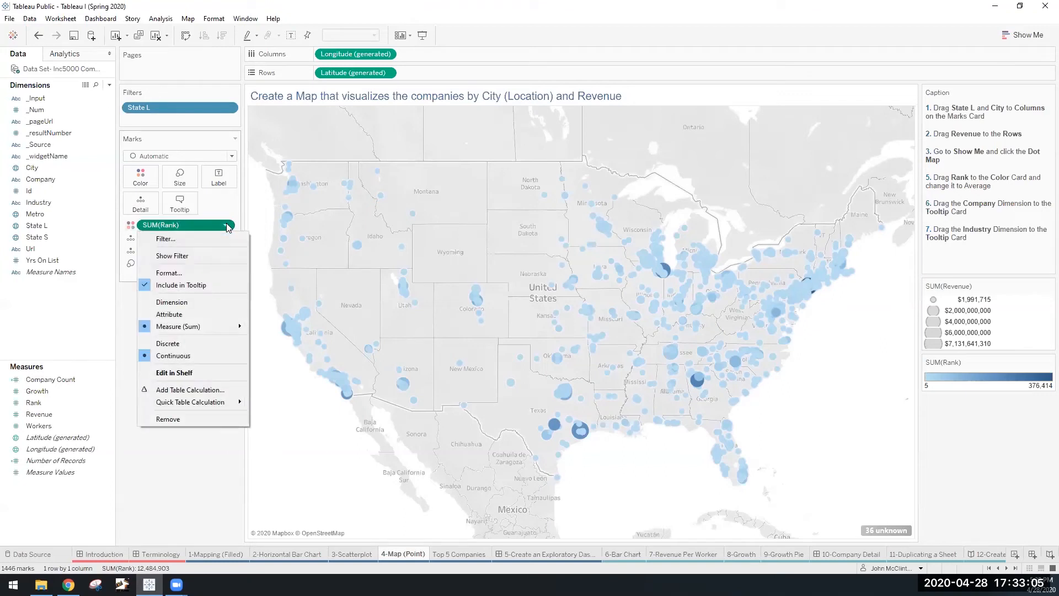
{"action": "mouse_move", "coordinate": [214, 326]}
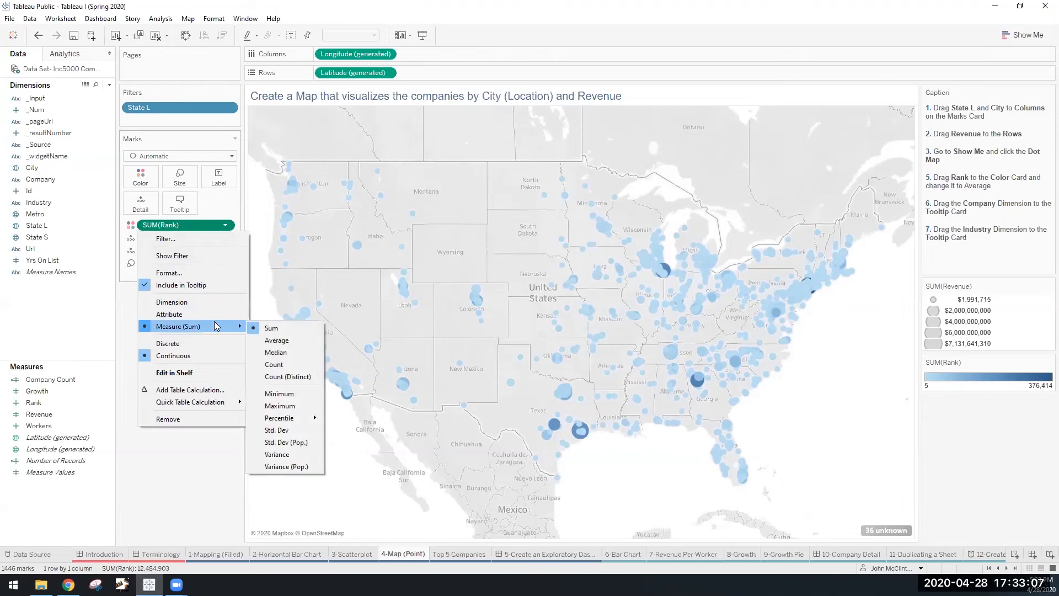
{"action": "left_click", "coordinate": [292, 342]}
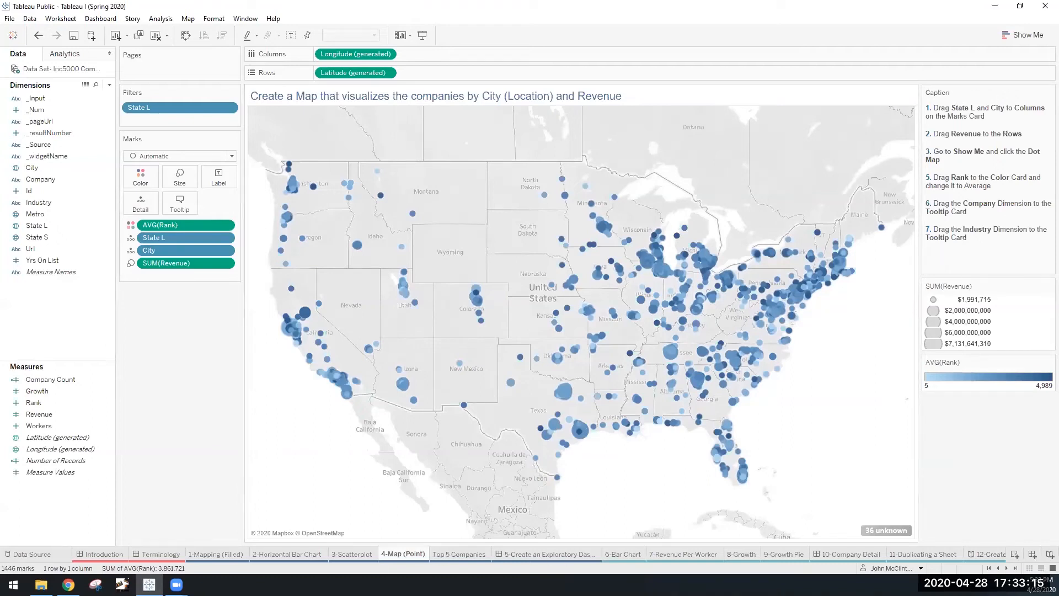
- Reverse the average Rank color palette so the lowest rank numbers get the darkest blue
{"action": "double_click", "coordinate": [975, 379]}
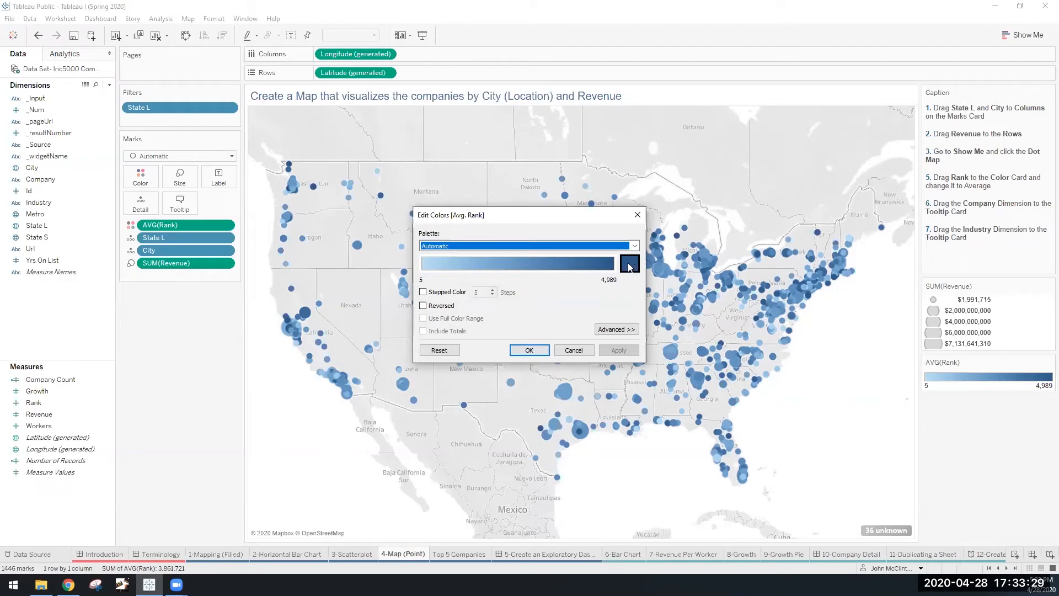
{"action": "left_click", "coordinate": [424, 305]}
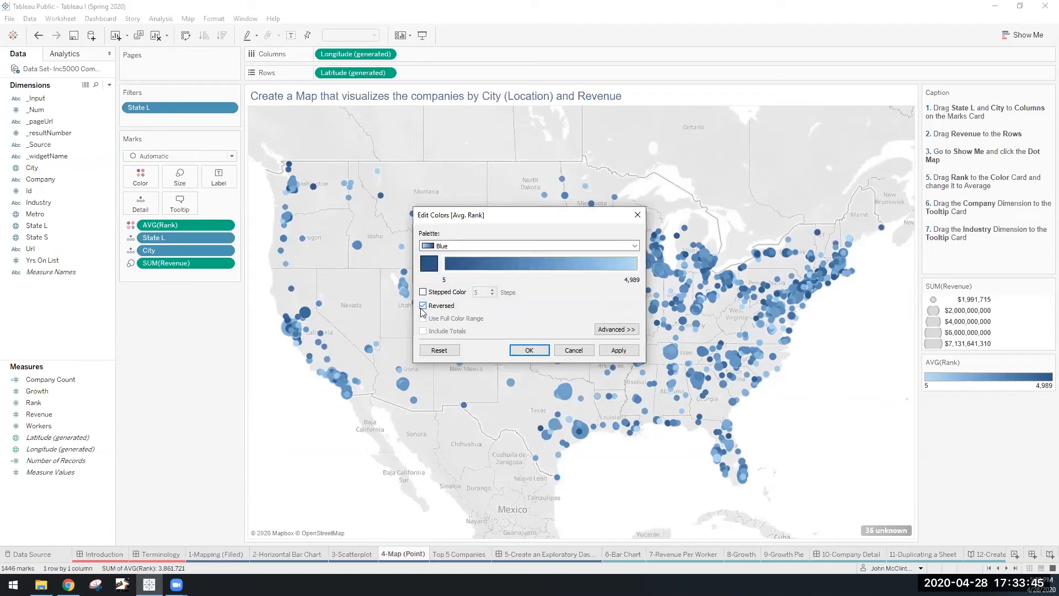
{"action": "left_click", "coordinate": [529, 351]}
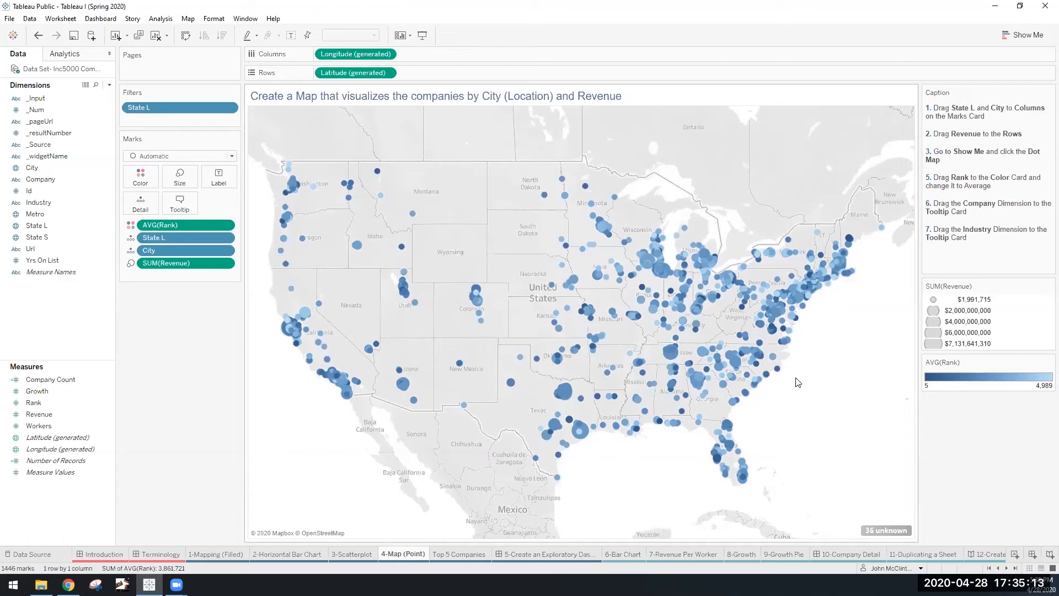
- Convert the average Rank field used for color from continuous to discrete
{"action": "mouse_move", "coordinate": [699, 328]}
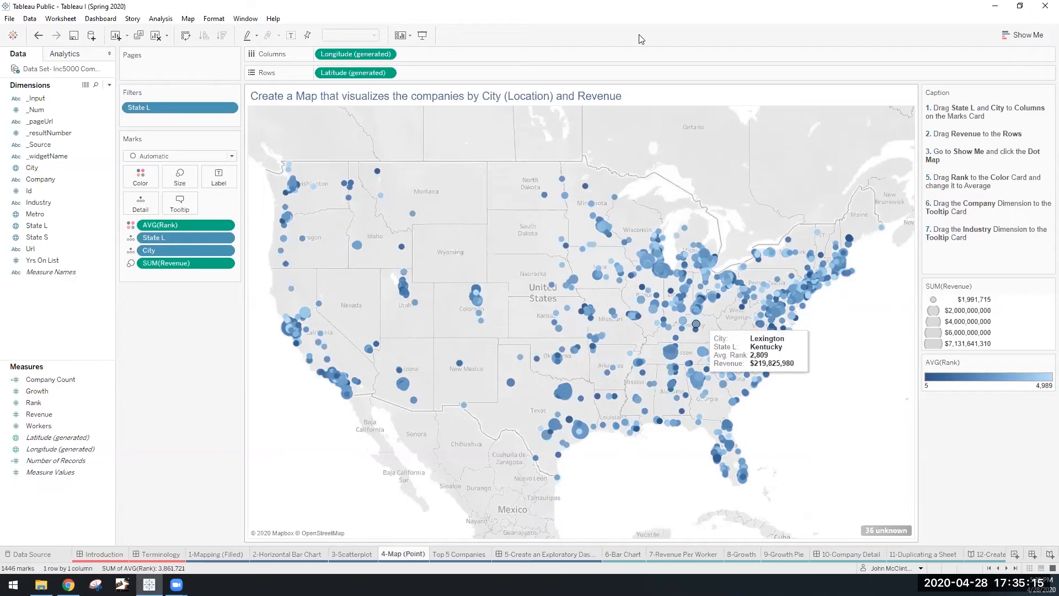
{"action": "left_click", "coordinate": [226, 226]}
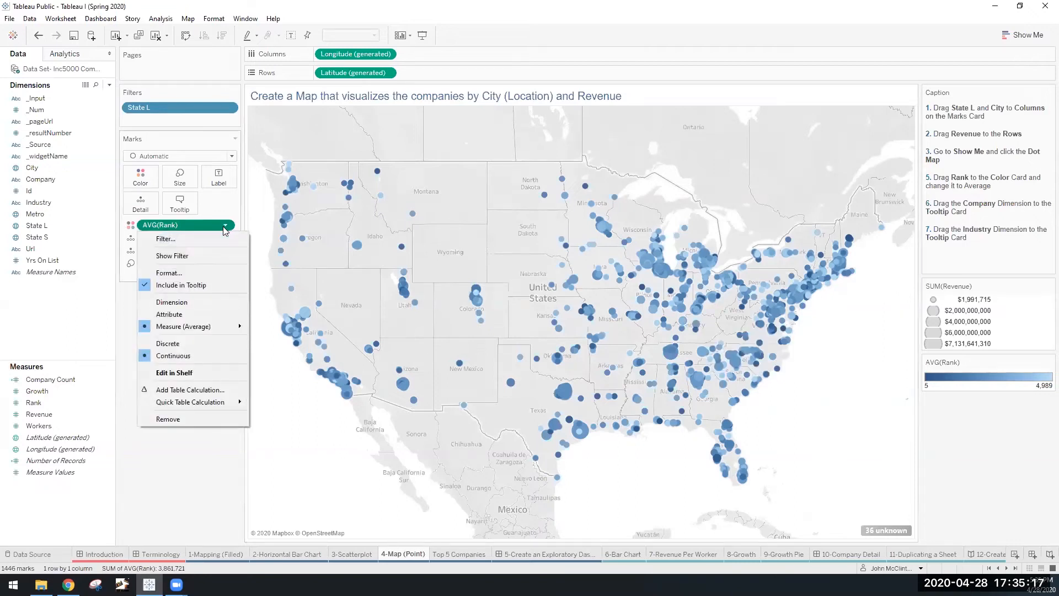
{"action": "left_click", "coordinate": [175, 346]}
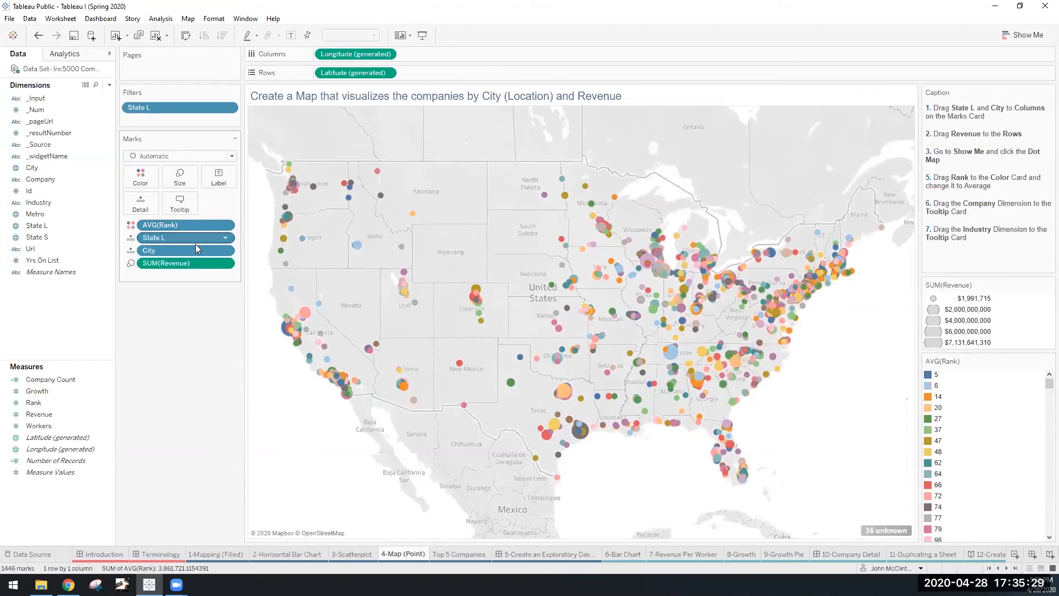
- Convert the average Rank color field back to continuous and change it to an attribute
{"action": "left_click", "coordinate": [226, 225]}
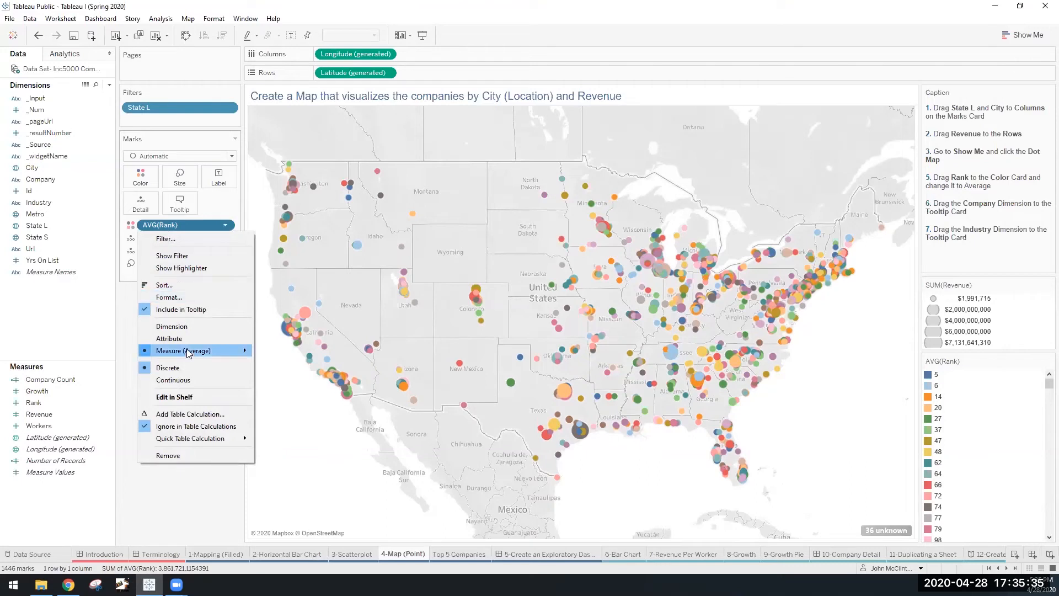
{"action": "left_click", "coordinate": [172, 384]}
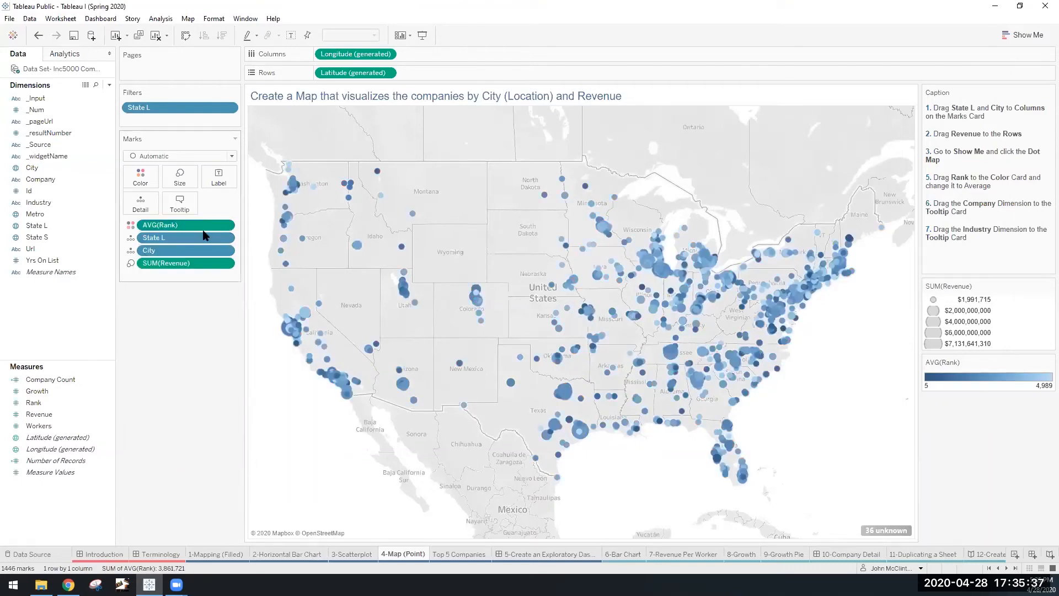
{"action": "left_click", "coordinate": [223, 225]}
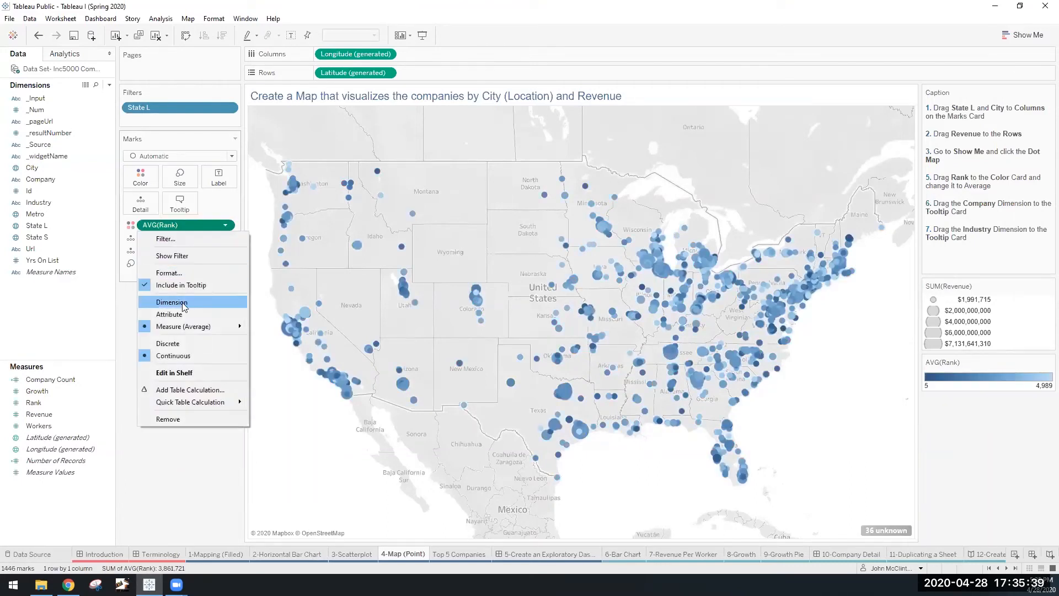
{"action": "left_click", "coordinate": [175, 315]}
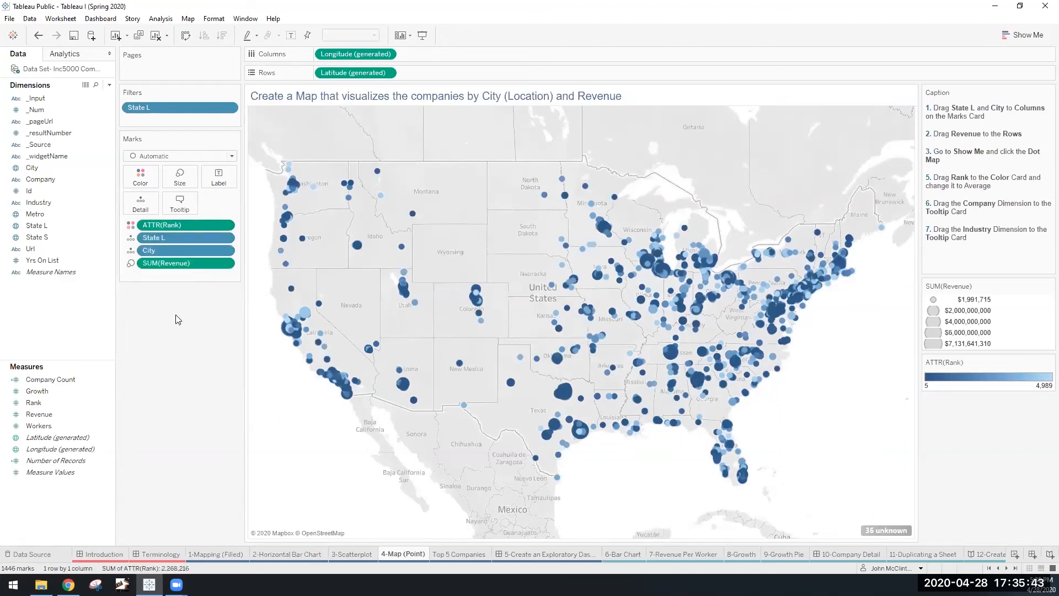
- Change the Rank field used for color from an attribute to a dimension
{"action": "left_click", "coordinate": [226, 225]}
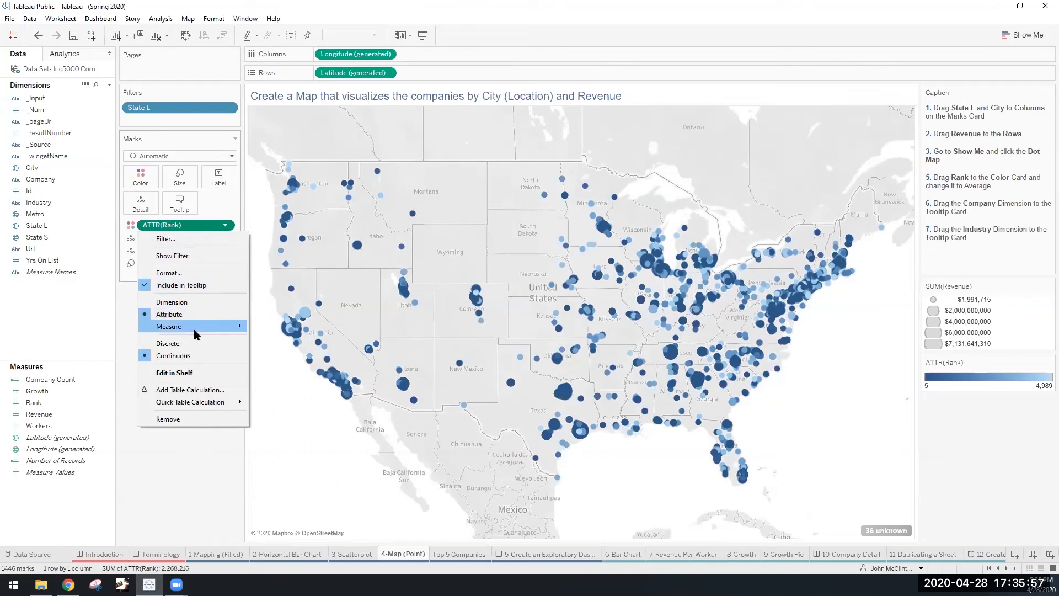
{"action": "mouse_move", "coordinate": [193, 329]}
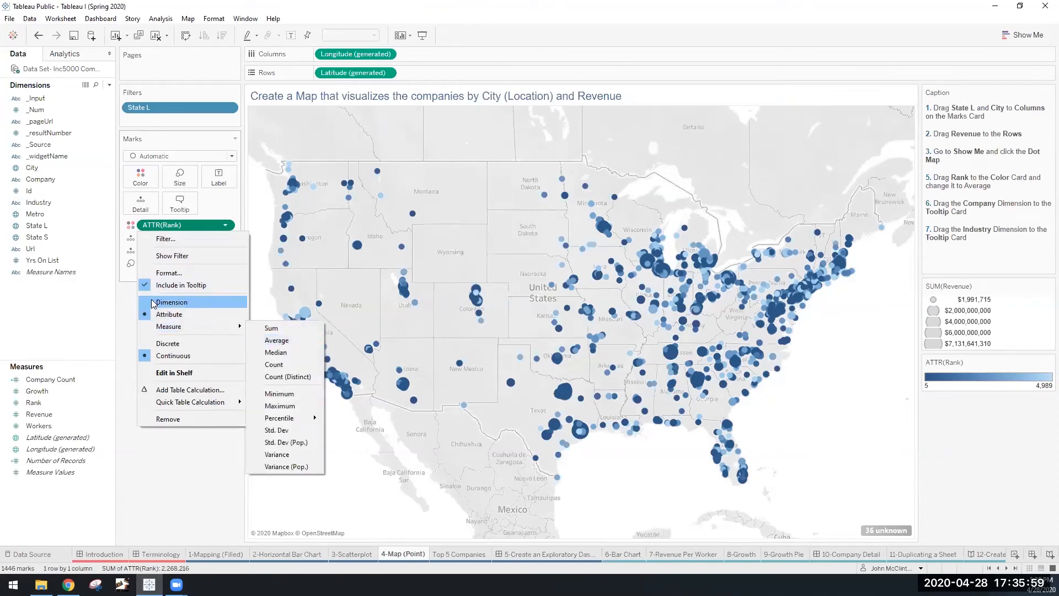
{"action": "left_click", "coordinate": [184, 304]}
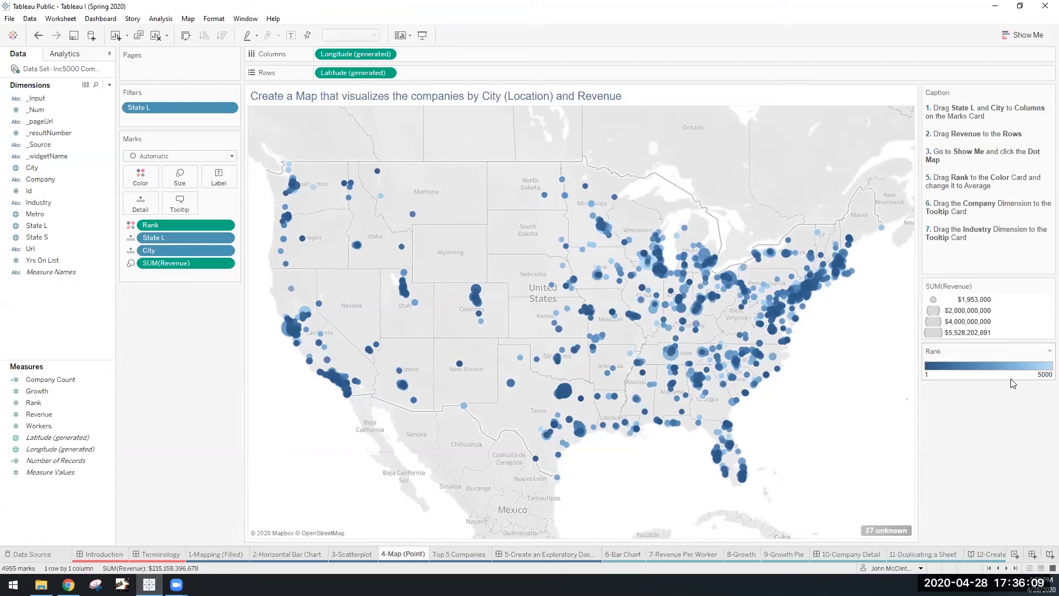
- Switch the Rank color field to an attribute for comparison and return it to a dimension
{"action": "left_click", "coordinate": [227, 225]}
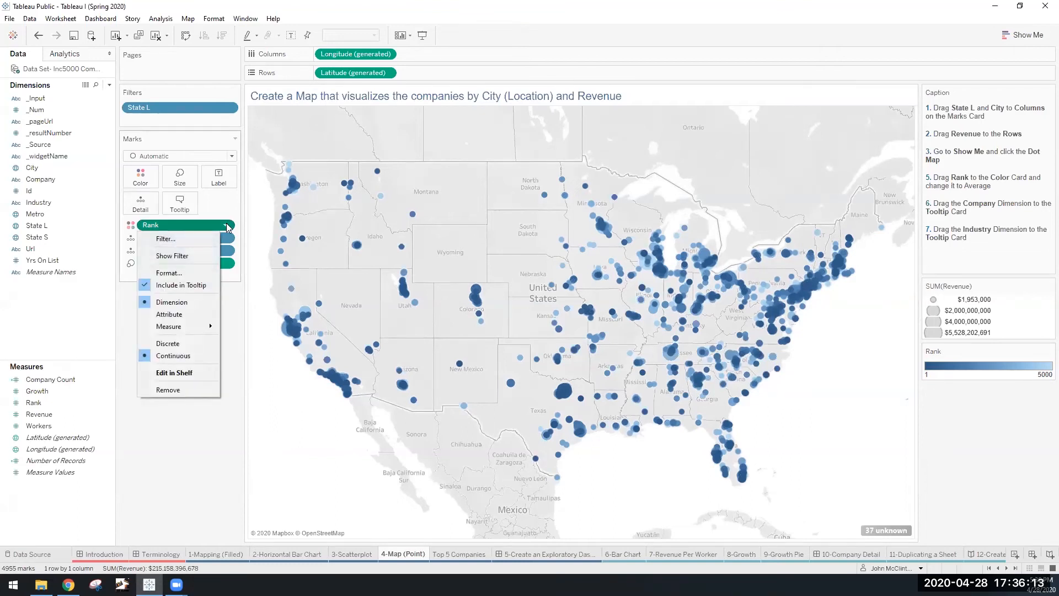
{"action": "left_click", "coordinate": [175, 315]}
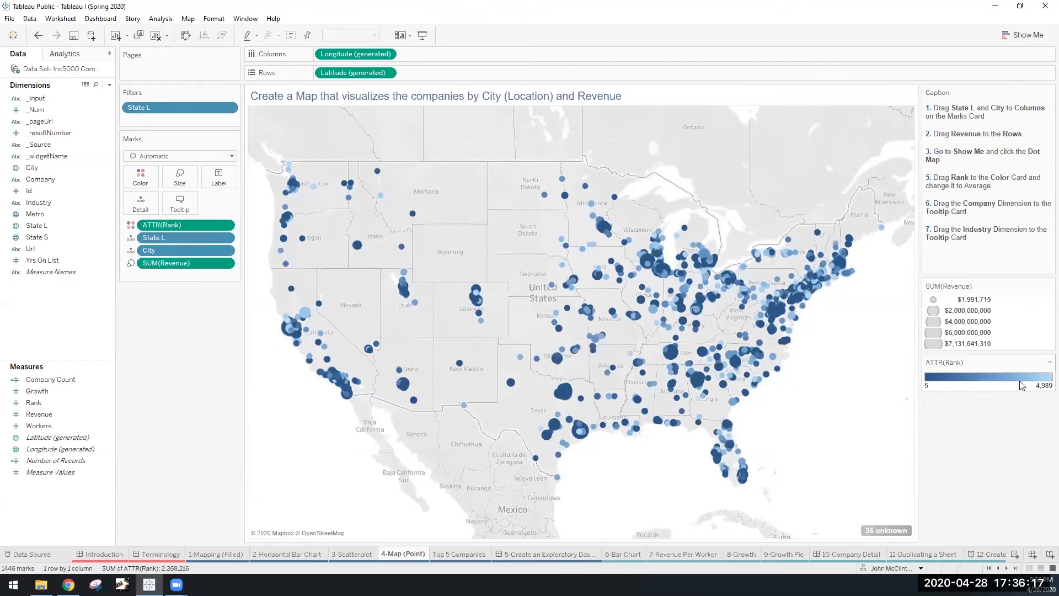
{"action": "left_click", "coordinate": [227, 228]}
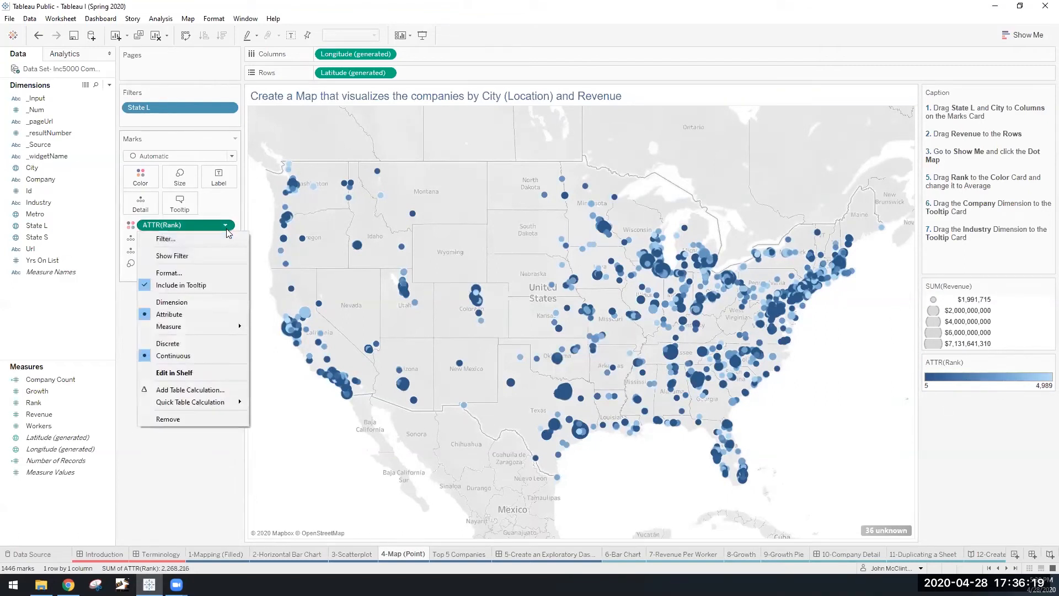
{"action": "left_click", "coordinate": [169, 303]}
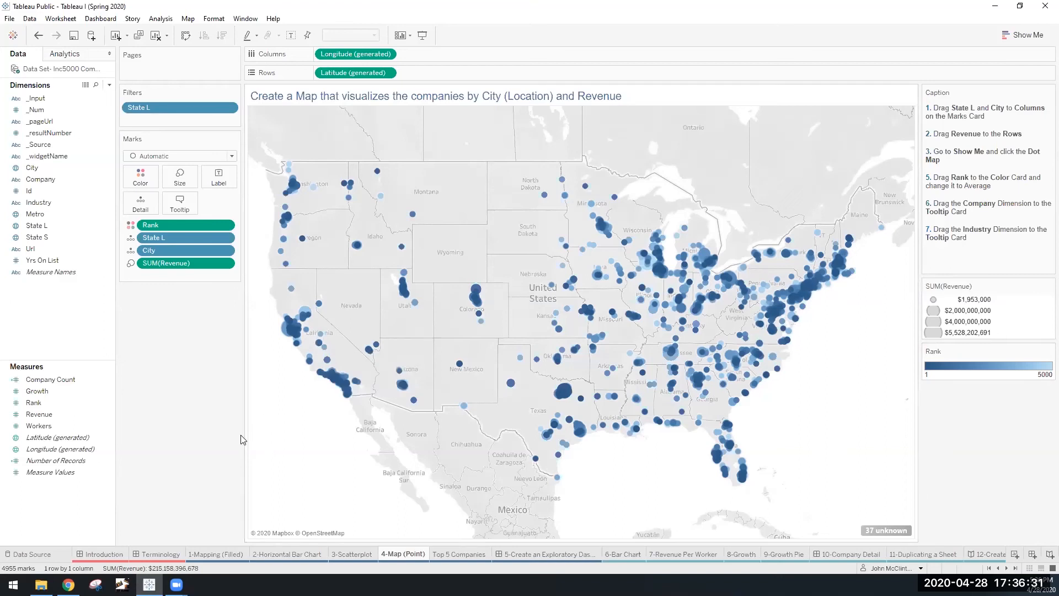
{"action": "left_click", "coordinate": [225, 226]}
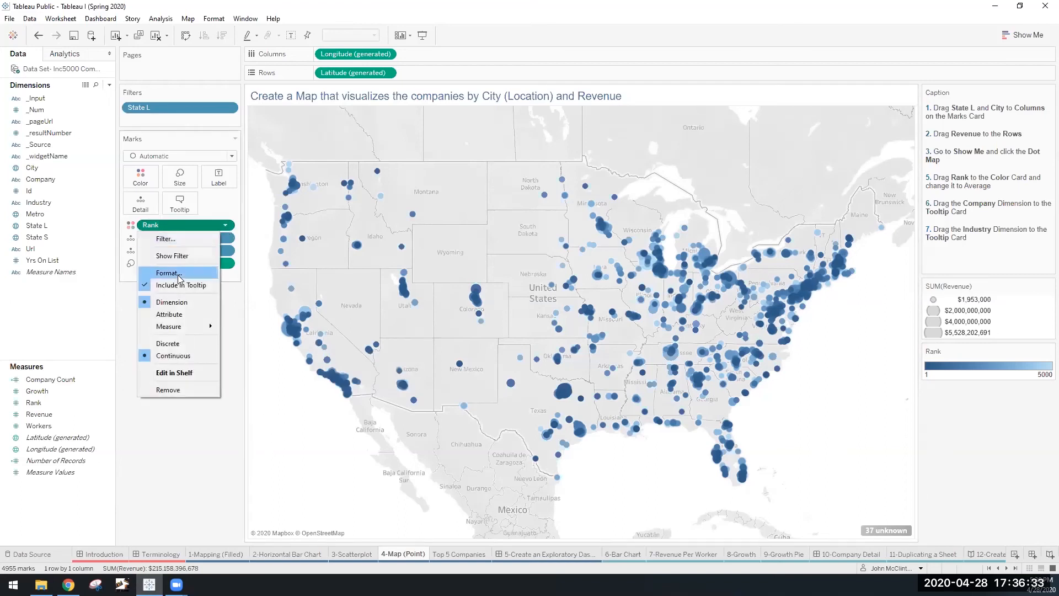
{"action": "left_click", "coordinate": [228, 228]}
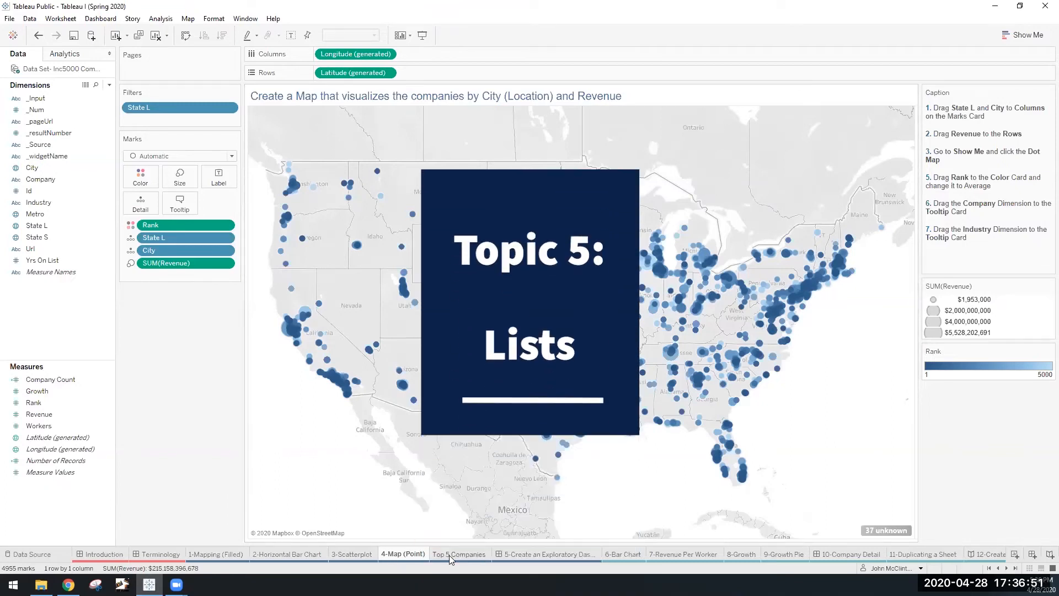
- Go to the Top 5 Companies sheet, taking a look back at the 2-Horizontal Bar Chart sheet
{"action": "left_click", "coordinate": [449, 554]}
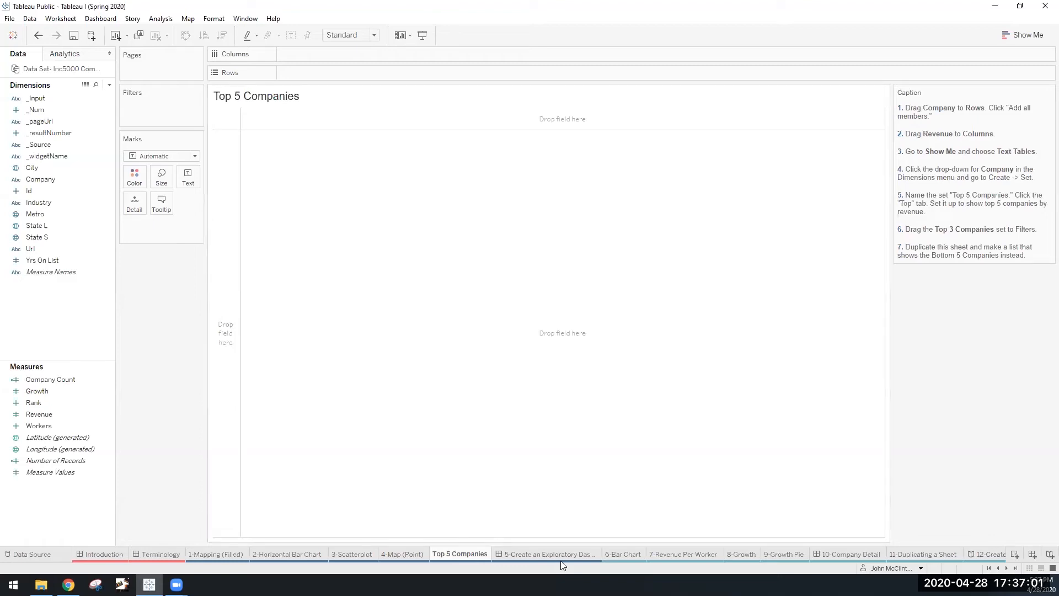
{"action": "mouse_move", "coordinate": [549, 551]}
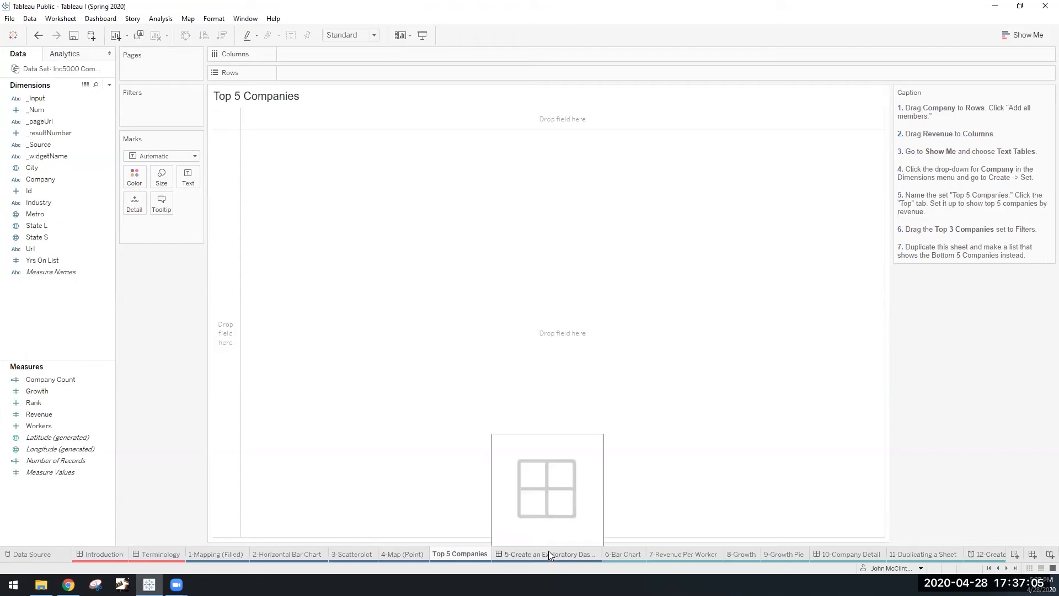
{"action": "left_click", "coordinate": [308, 556]}
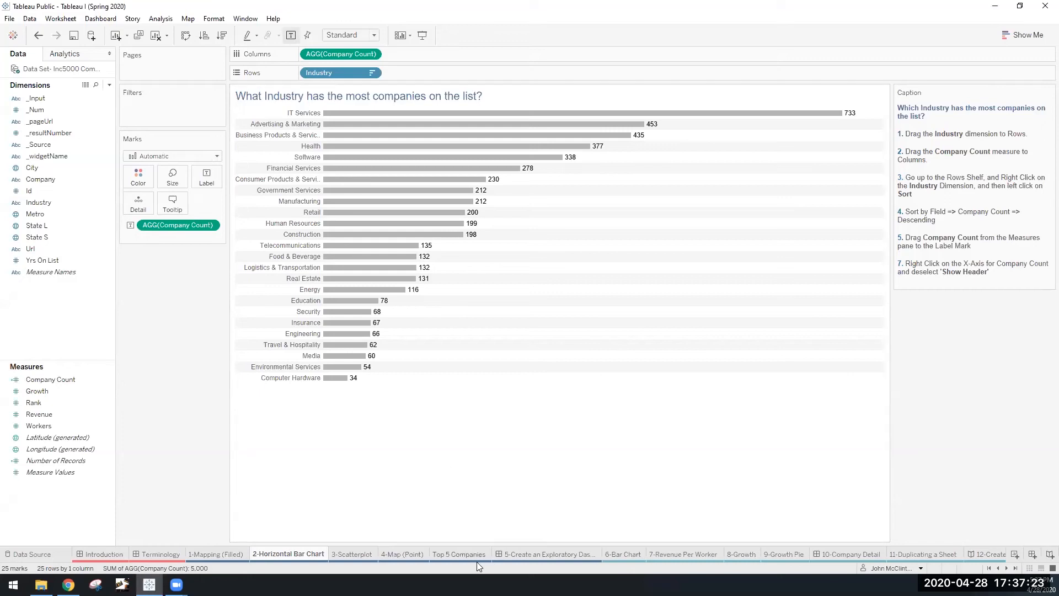
{"action": "left_click", "coordinate": [459, 554]}
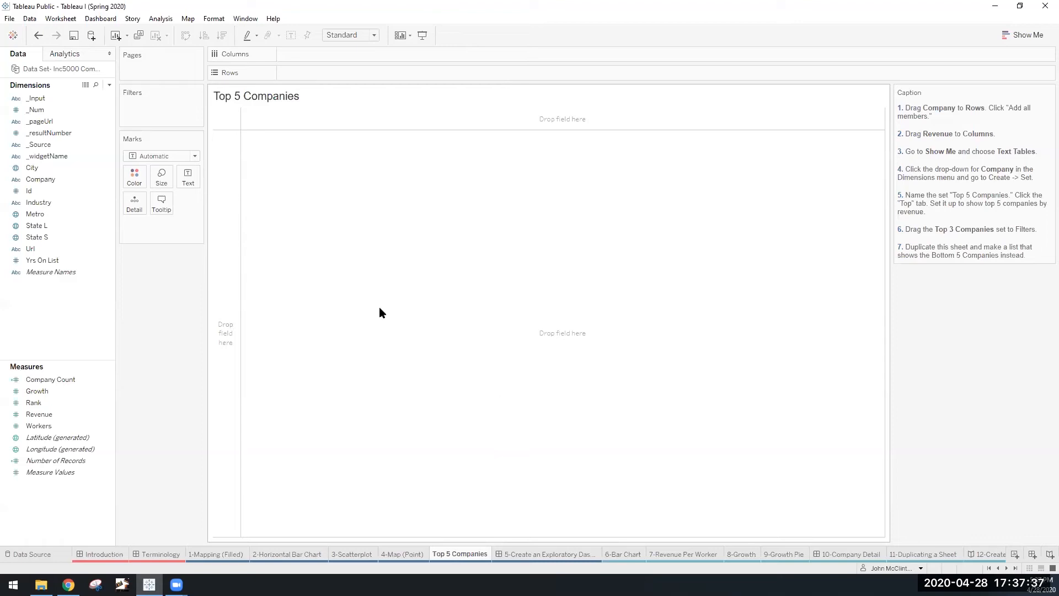
- Chart Revenue by Company with all members added, and swap the axes to put Company on Rows and Revenue on Columns
{"action": "left_click_drag", "start_coordinate": [38, 184], "coordinate": [322, 59]}
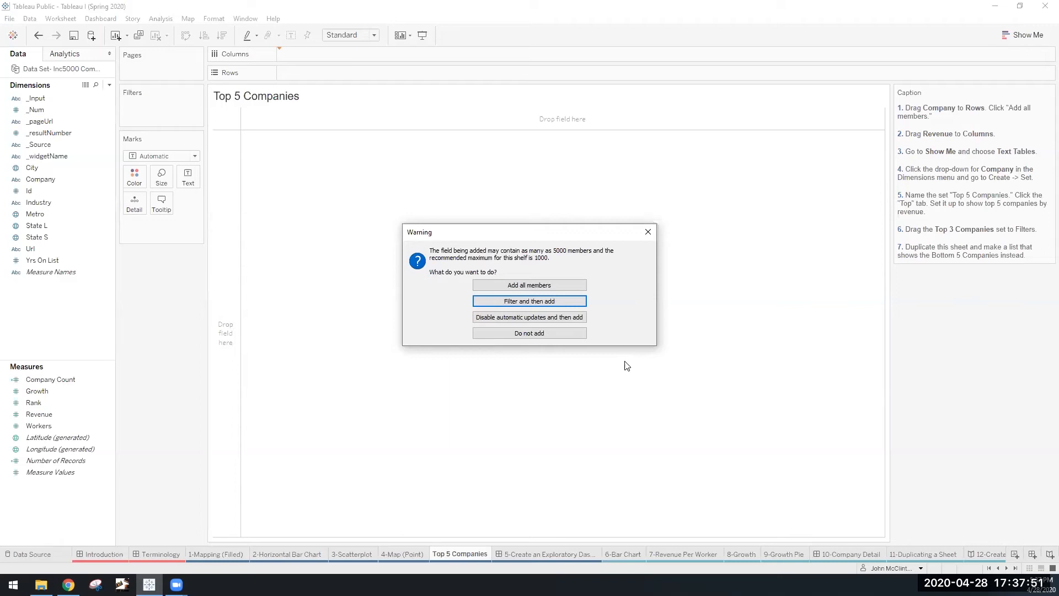
{"action": "left_click", "coordinate": [523, 291]}
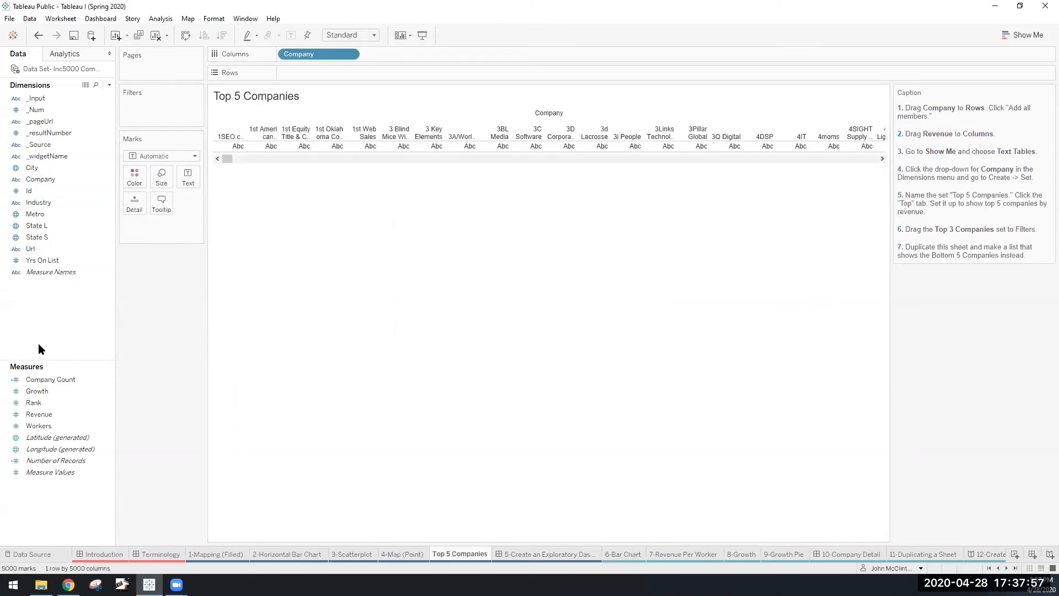
{"action": "left_click_drag", "start_coordinate": [44, 411], "coordinate": [314, 70]}
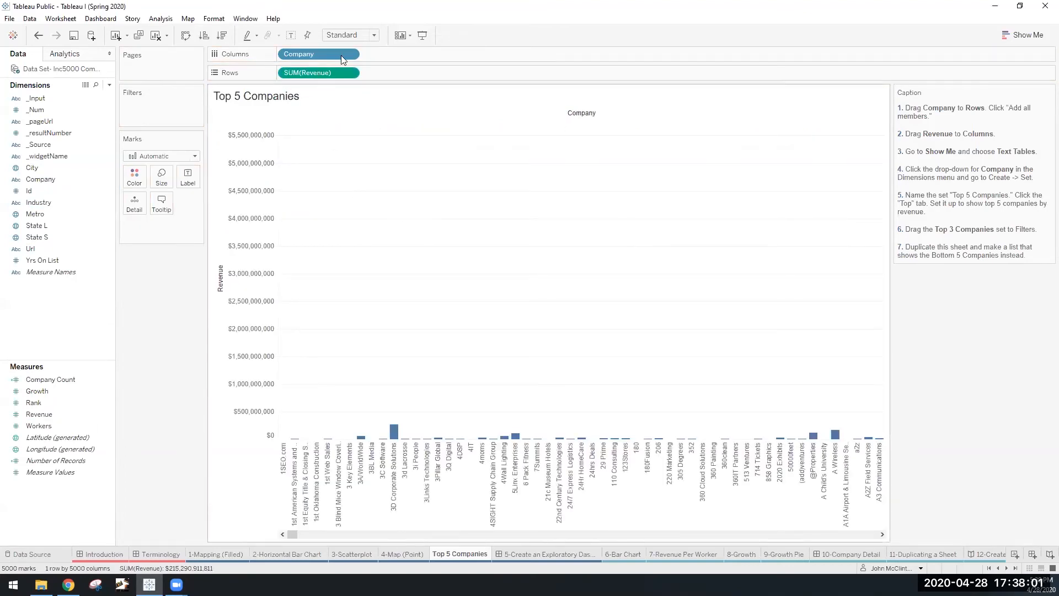
{"action": "left_click", "coordinate": [186, 36]}
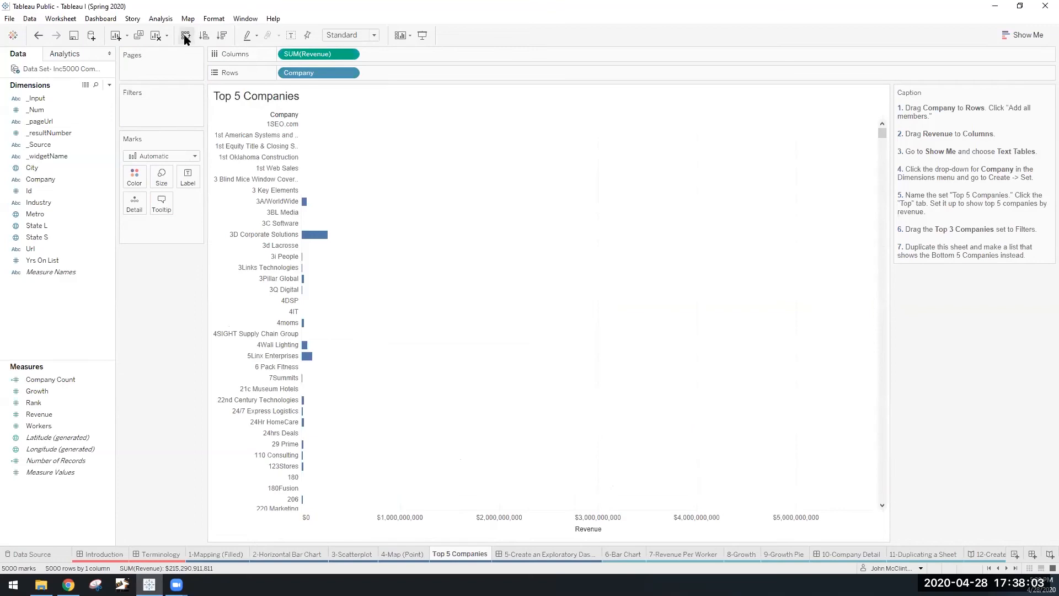
- Turn the company revenue bar chart into a text table and hide the chart type suggestions
{"action": "left_click", "coordinate": [1014, 38]}
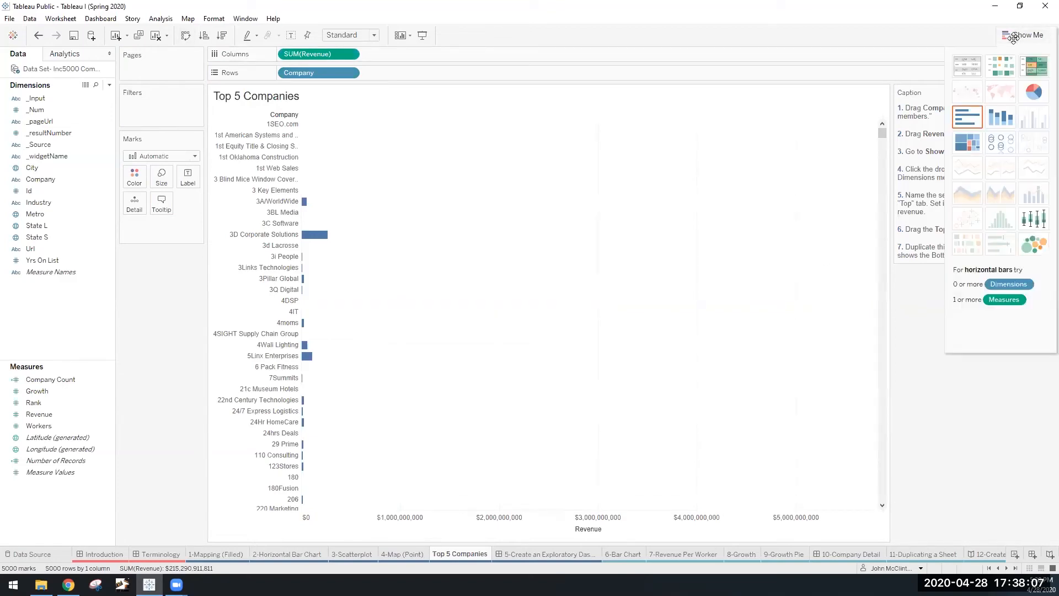
{"action": "left_click", "coordinate": [974, 68]}
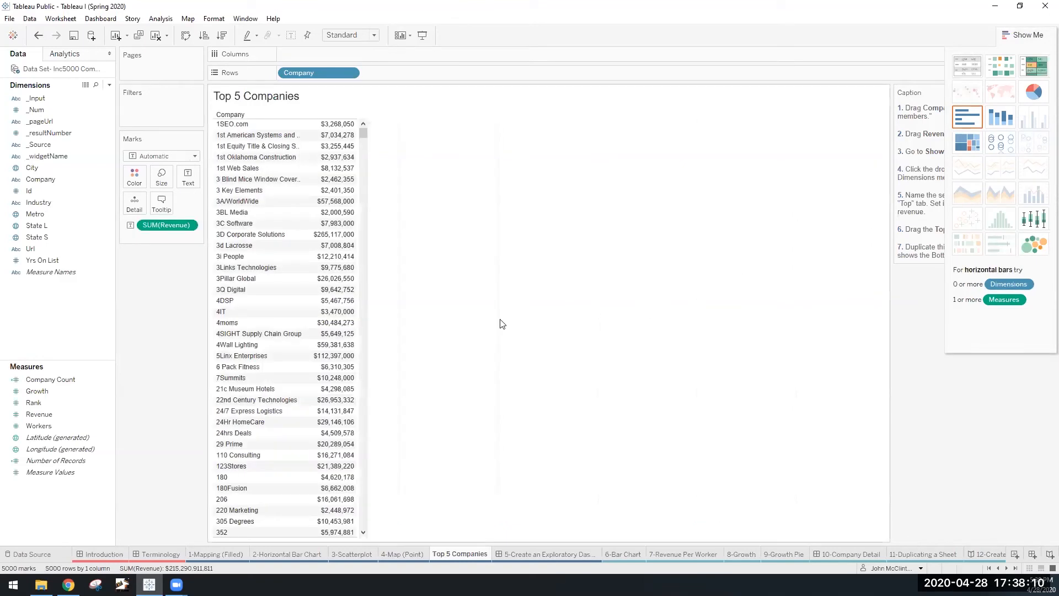
{"action": "left_click", "coordinate": [1028, 35]}
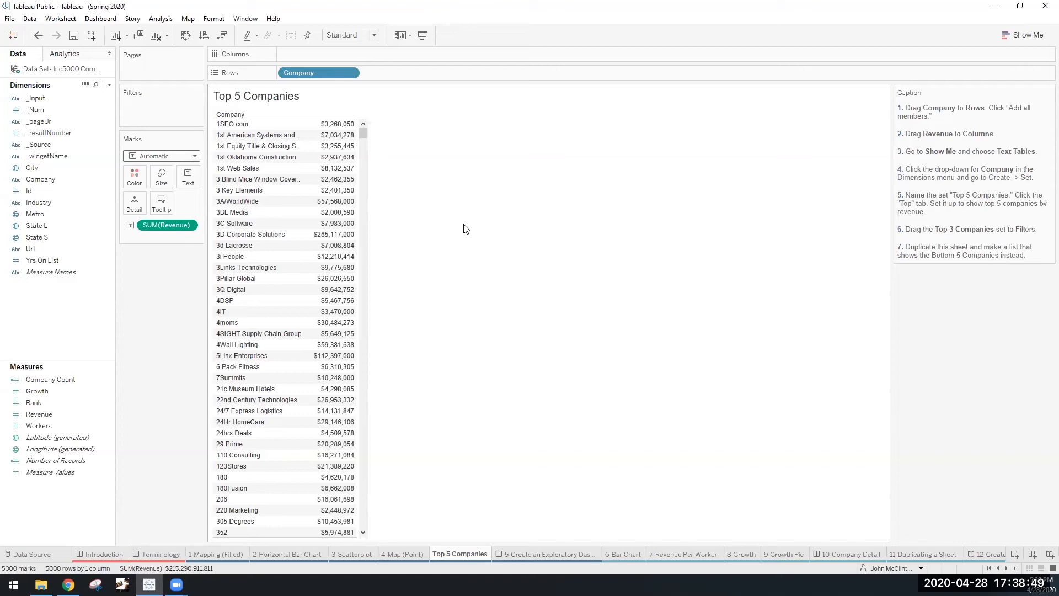
- Create a set from the Company dimension and name it Top 5 Companies
{"action": "mouse_move", "coordinate": [346, 236]}
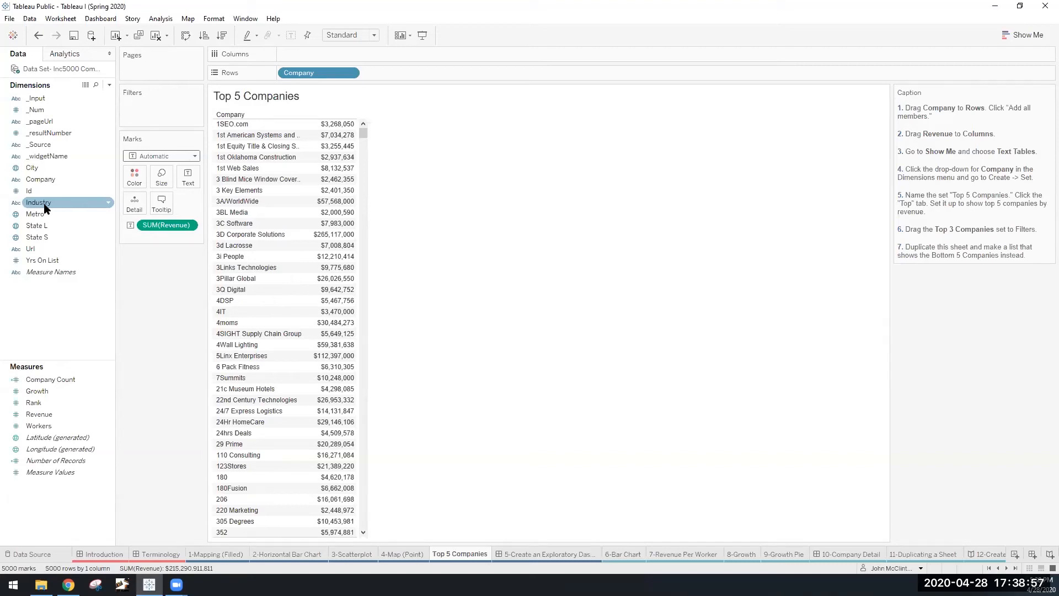
{"action": "left_click", "coordinate": [106, 181]}
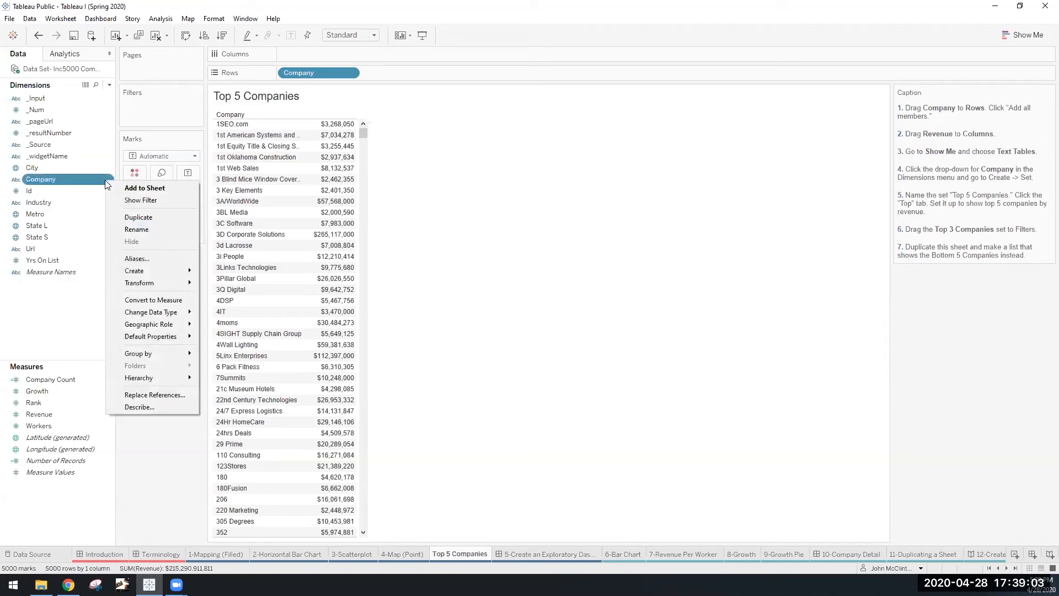
{"action": "mouse_move", "coordinate": [154, 272]}
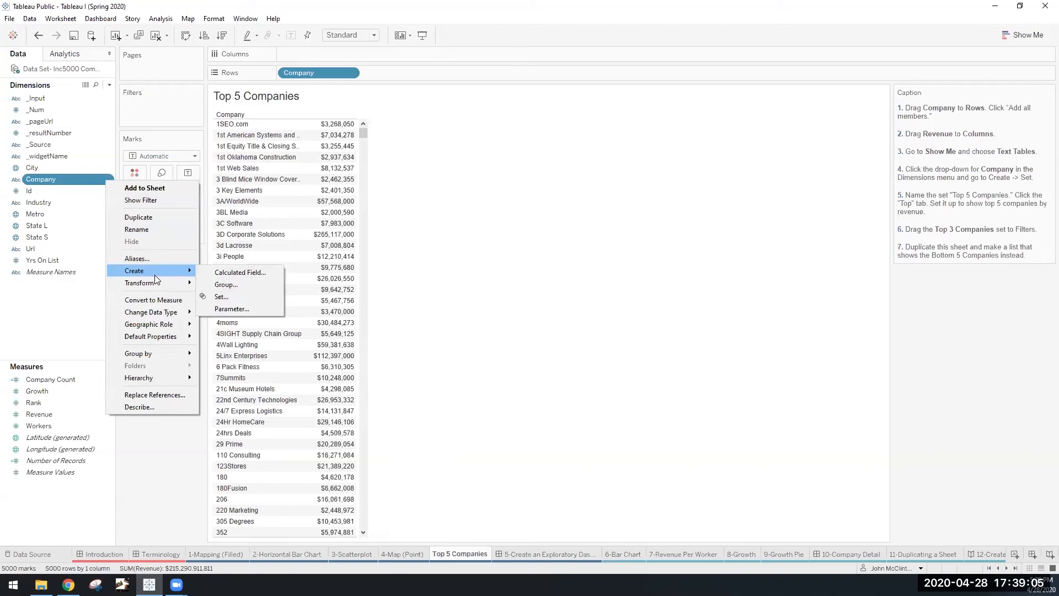
{"action": "left_click", "coordinate": [252, 295]}
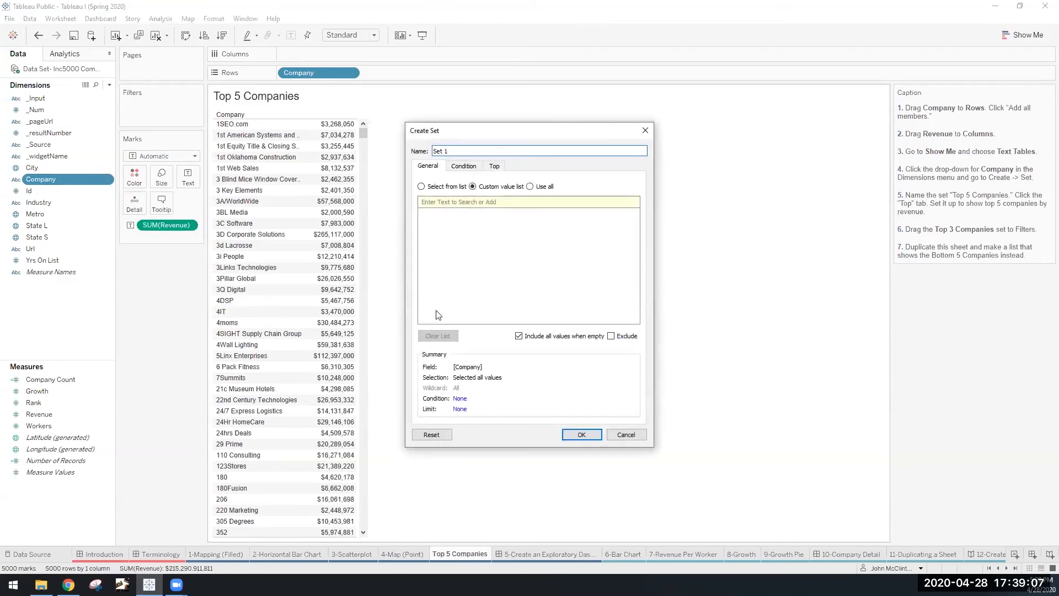
{"action": "left_click_drag", "start_coordinate": [454, 151], "coordinate": [426, 152]}
{"action": "type", "text": "Top 5 Companis"}
{"action": "key", "text": "BackSpace"}
{"action": "type", "text": "es"}
- Limit the new set to the top 5 by sum of Revenue and accept it
{"action": "left_click", "coordinate": [494, 166]}
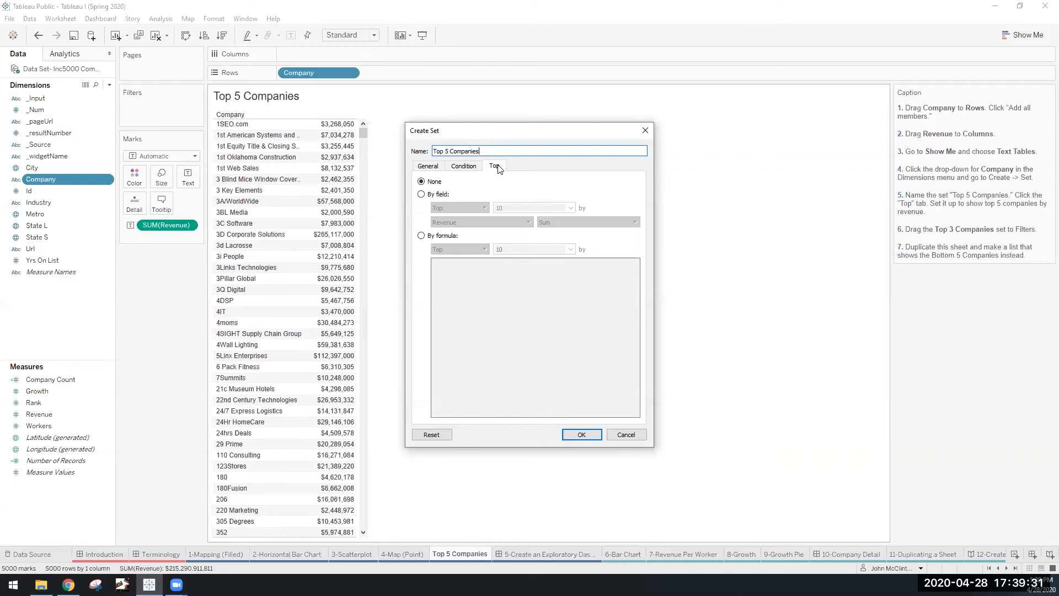
{"action": "left_click", "coordinate": [435, 194]}
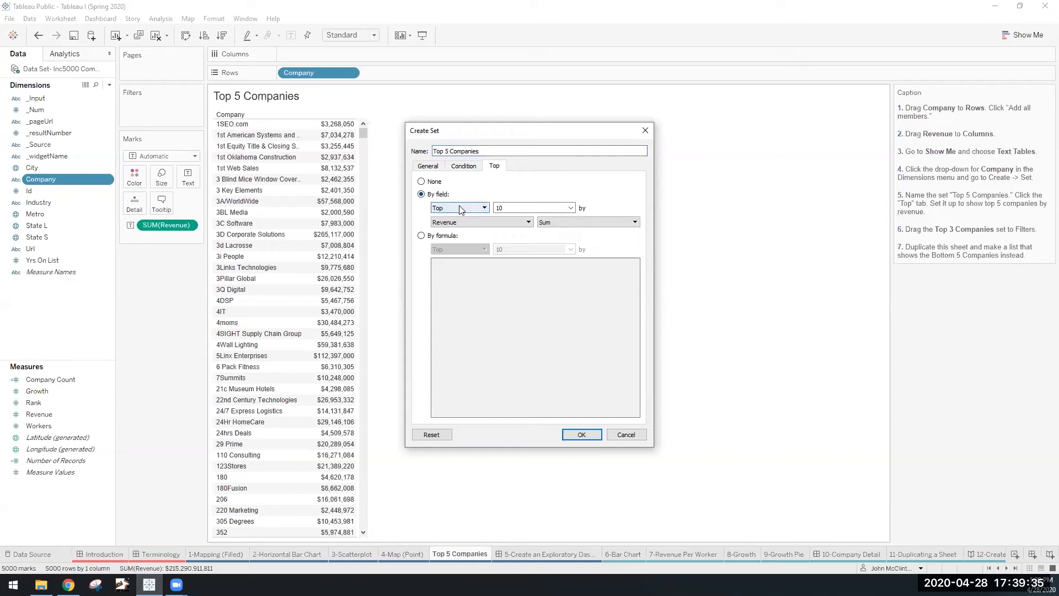
{"action": "left_click", "coordinate": [472, 208]}
{"action": "left_click_drag", "start_coordinate": [530, 207], "coordinate": [499, 219]}
{"action": "type", "text": "5"}
{"action": "left_click", "coordinate": [586, 435]}
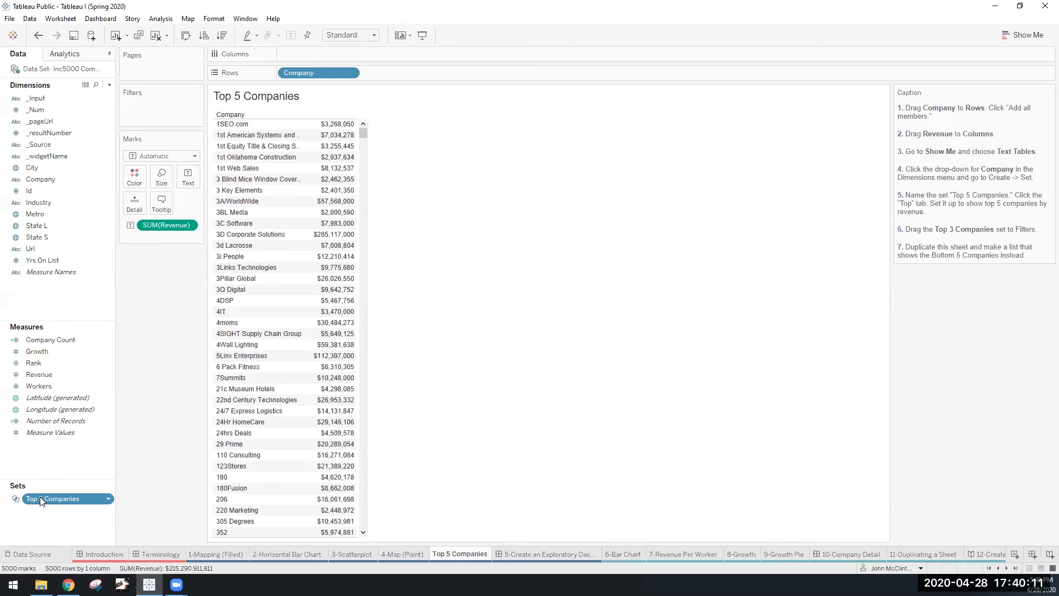
- Filter the company table by the Top 5 Companies set and sort it by Revenue in descending order
{"action": "left_click_drag", "start_coordinate": [49, 491], "coordinate": [138, 117]}
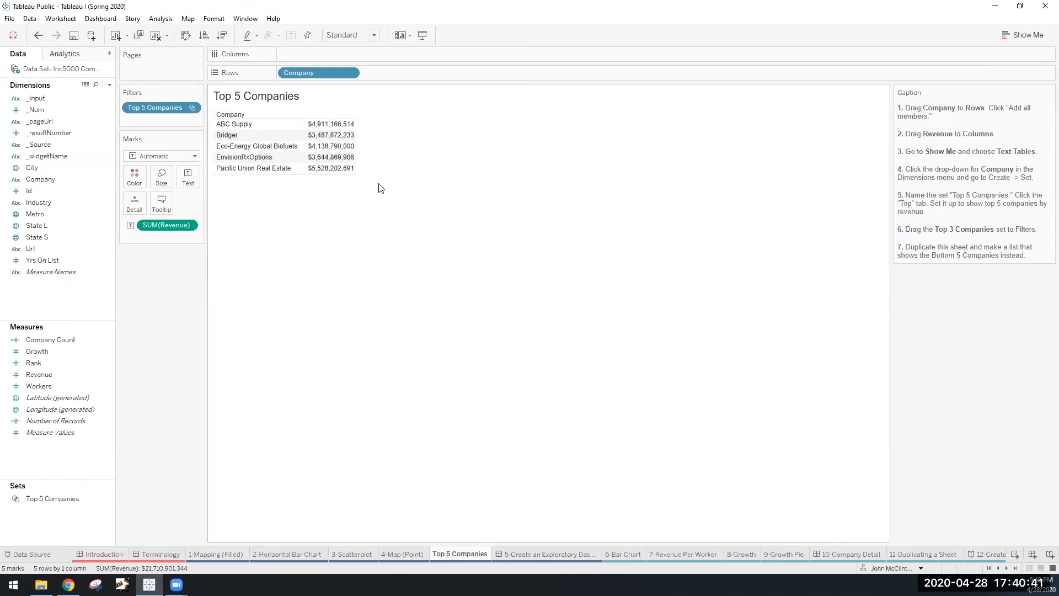
{"action": "left_click", "coordinate": [222, 38]}
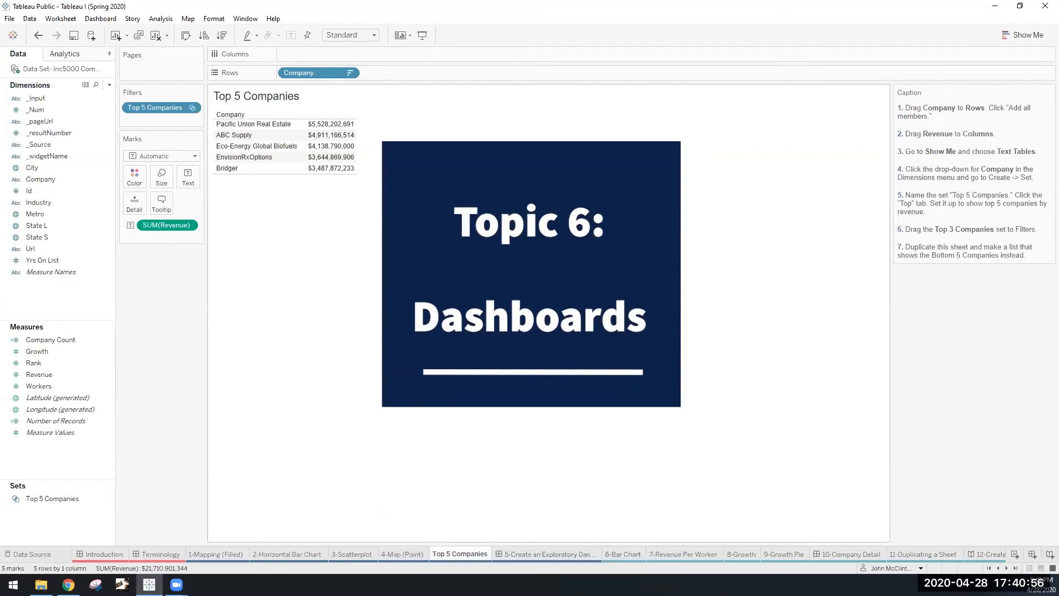
- Open the empty exploratory dashboard for exercise 5 and look through the remaining sheets
{"action": "left_click", "coordinate": [558, 555]}
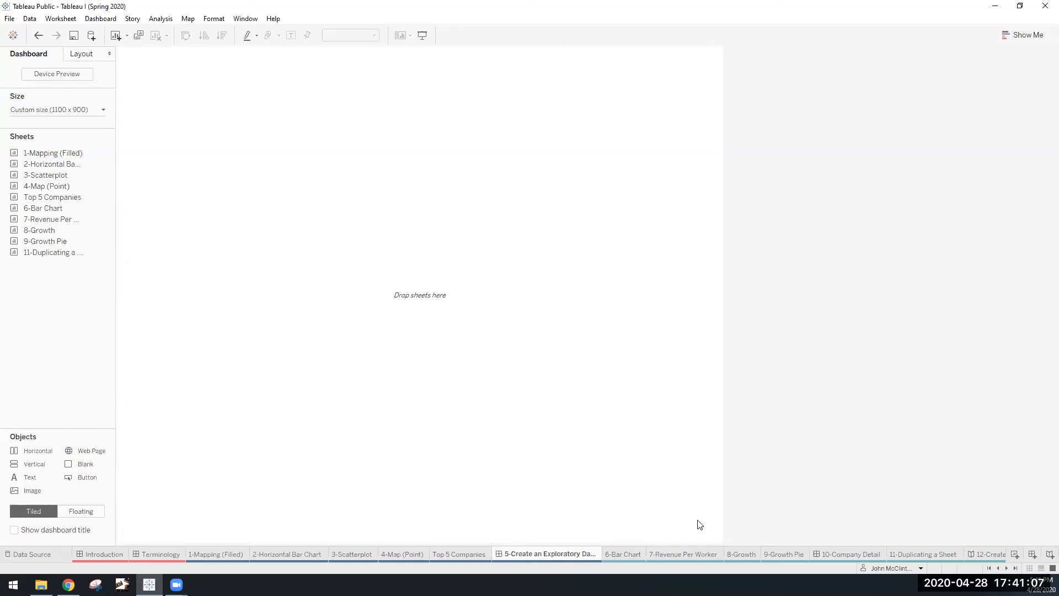
{"action": "scroll", "coordinate": [772, 553], "scroll_direction": "down", "scroll_amount": 3}
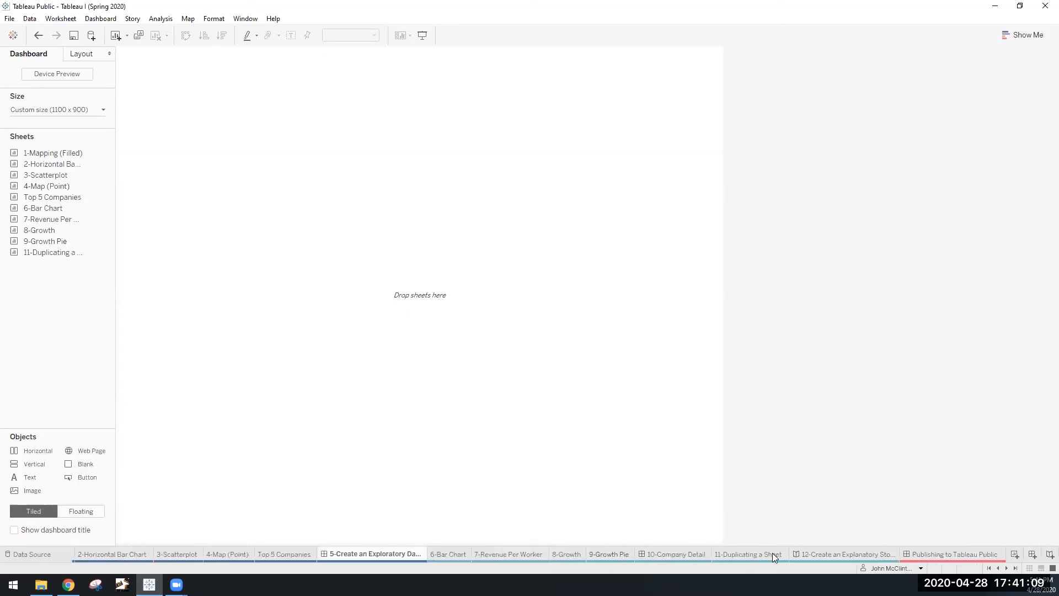
- Open the exercise 12 explanatory story, add two blank story points, and switch through all three of its points
{"action": "mouse_move", "coordinate": [281, 555]}
{"action": "mouse_move", "coordinate": [826, 556]}
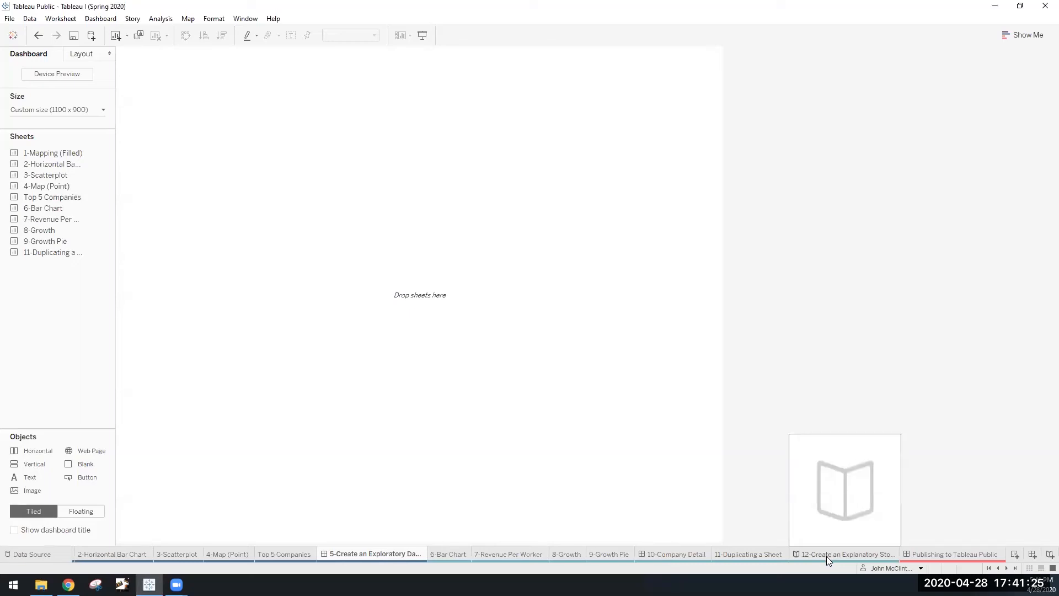
{"action": "left_click", "coordinate": [826, 556]}
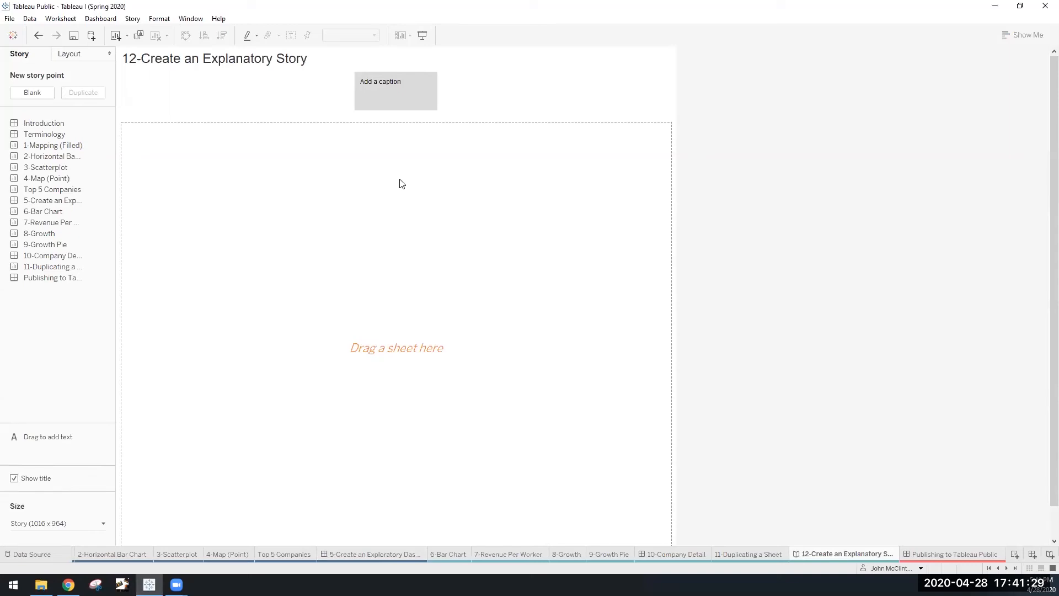
{"action": "left_click", "coordinate": [39, 97]}
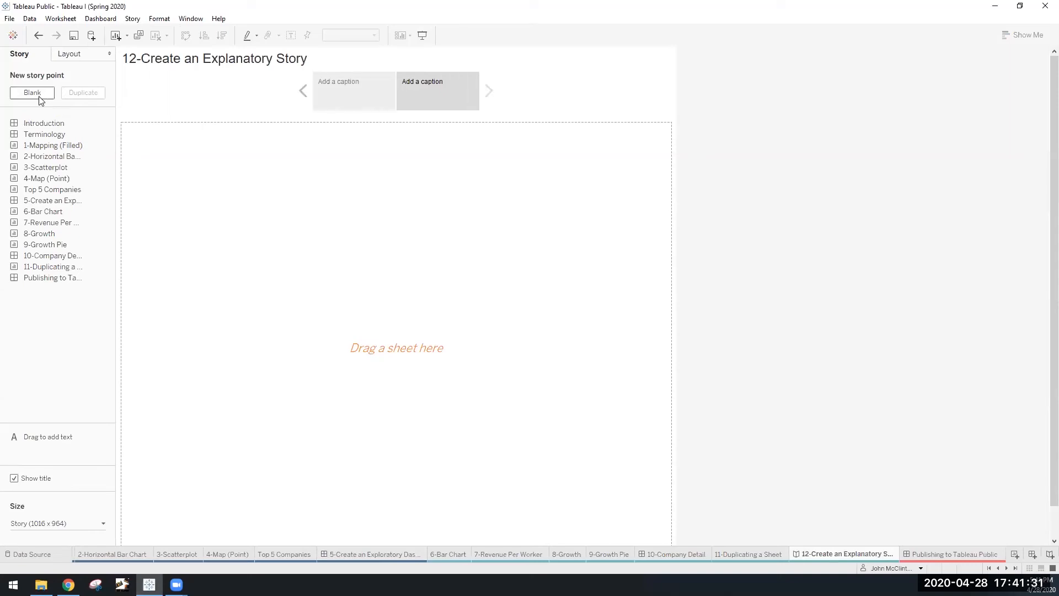
{"action": "left_click", "coordinate": [40, 99]}
{"action": "left_click", "coordinate": [329, 88]}
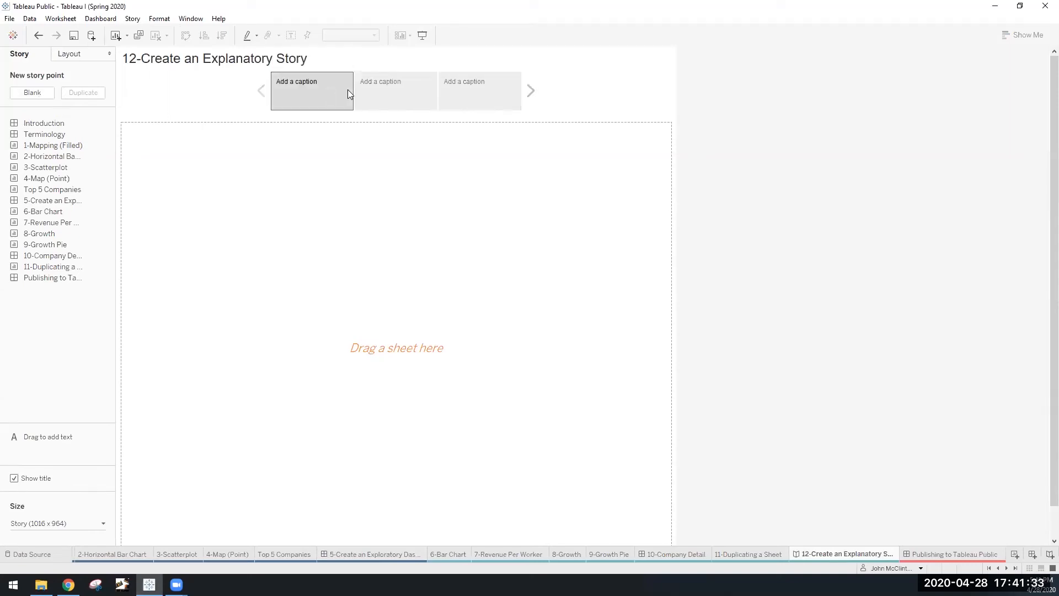
{"action": "left_click", "coordinate": [379, 87]}
{"action": "left_click", "coordinate": [460, 80]}
{"action": "left_click", "coordinate": [319, 80]}
- Set the exercise 5 exploratory dashboard to the fixed Story size (1016 x 964)
{"action": "left_click", "coordinate": [389, 553]}
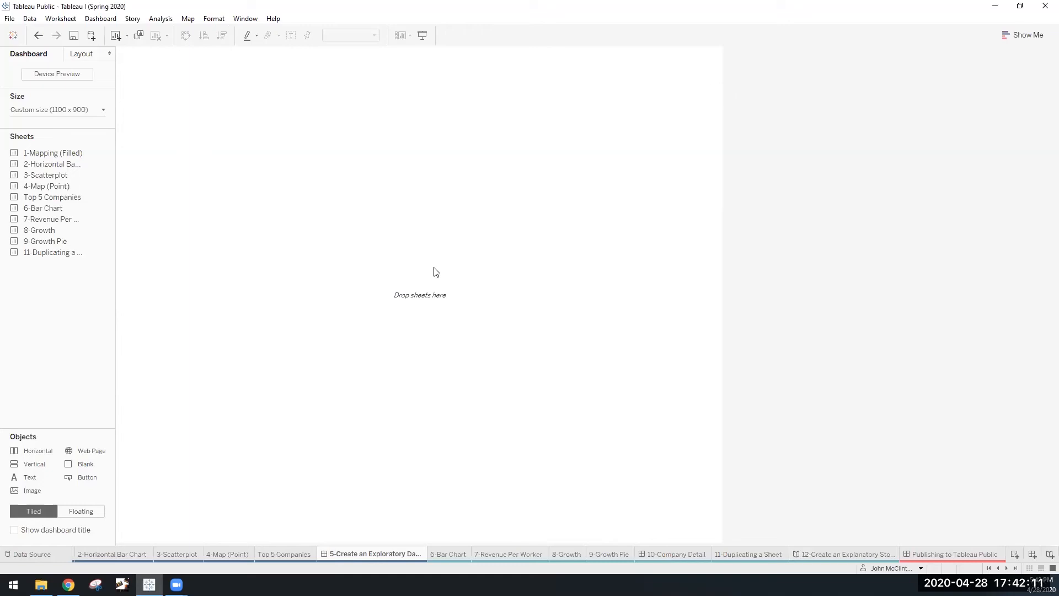
{"action": "left_click", "coordinate": [101, 110]}
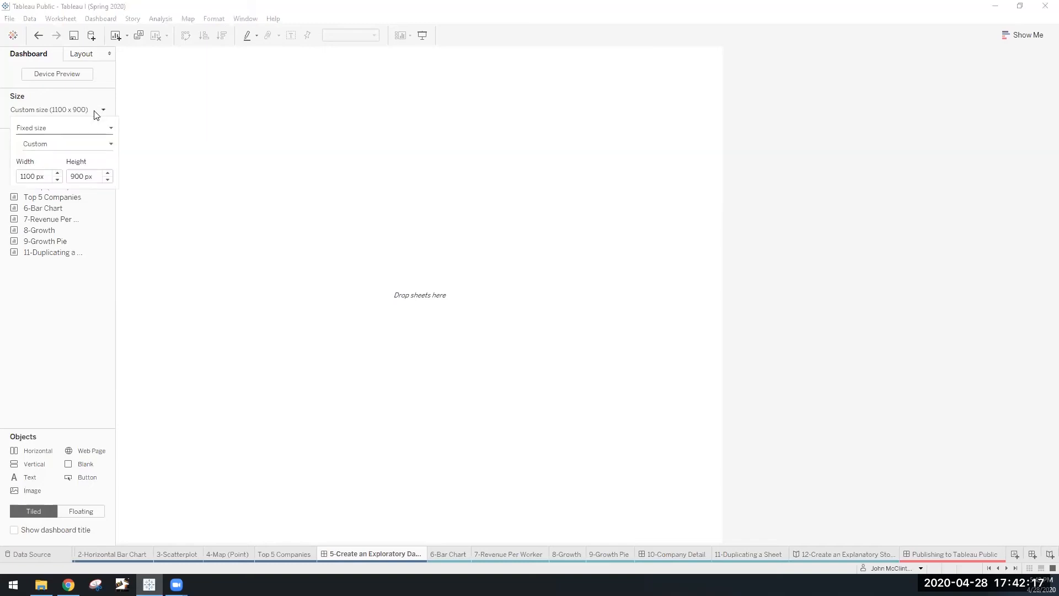
{"action": "left_click", "coordinate": [58, 142]}
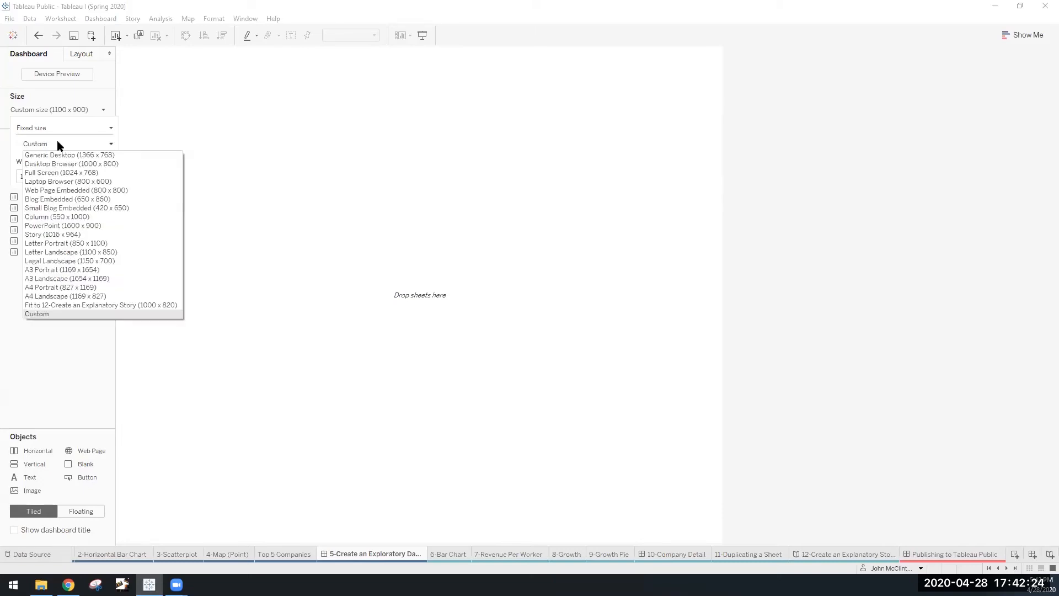
{"action": "left_click", "coordinate": [60, 236]}
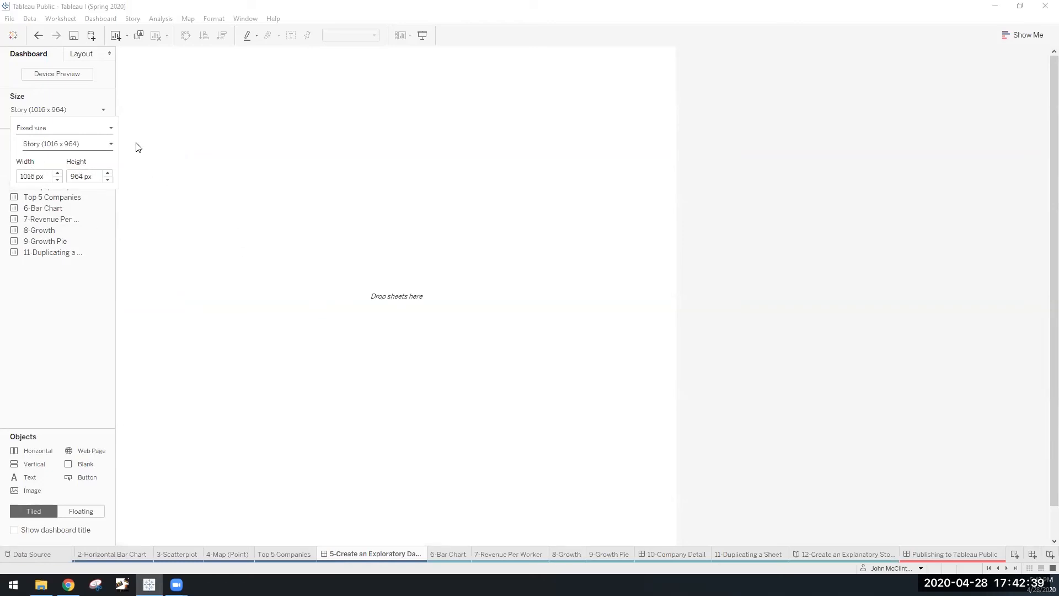
{"action": "left_click", "coordinate": [103, 112]}
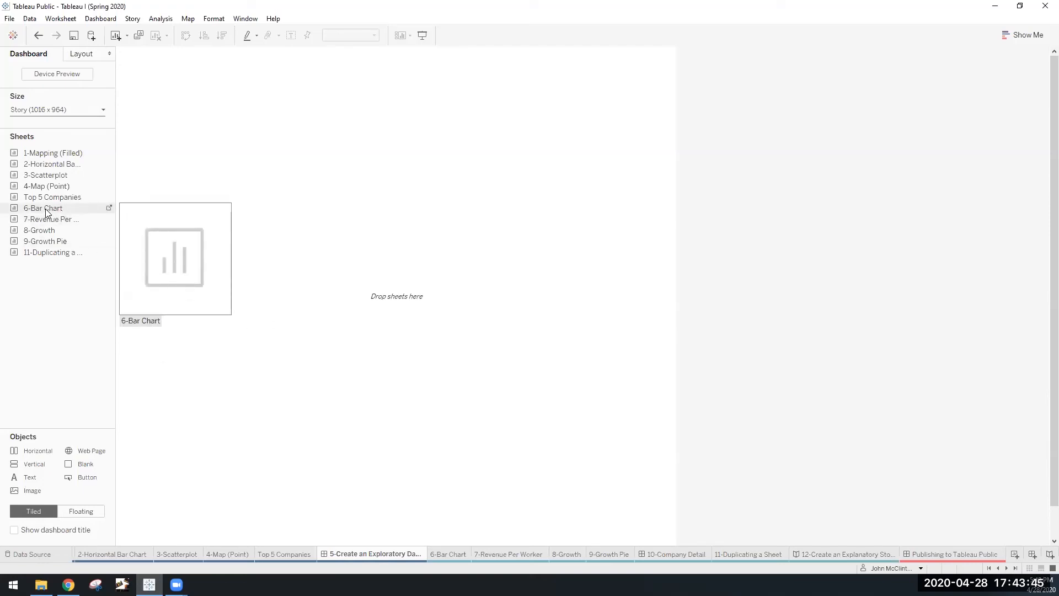
- Fill the empty dashboard with the 2-Horizontal Bar Chart sheet, discarding the mistakenly placed 6-Bar Chart sheet
{"action": "left_click_drag", "start_coordinate": [51, 209], "coordinate": [354, 141]}
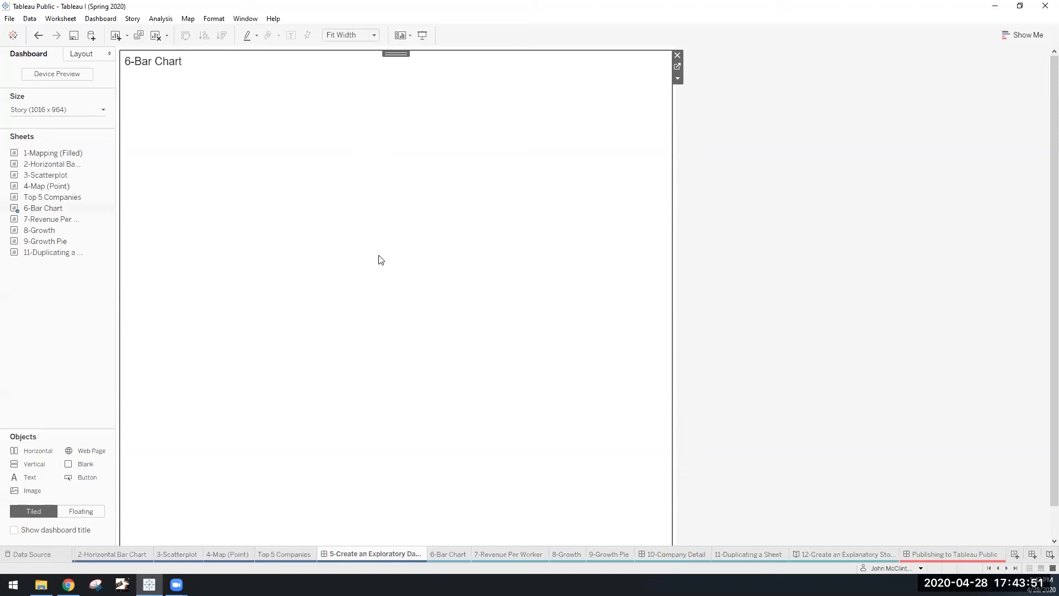
{"action": "left_click", "coordinate": [677, 55]}
{"action": "mouse_move", "coordinate": [57, 170]}
{"action": "left_click_drag", "start_coordinate": [57, 167], "coordinate": [451, 167]}
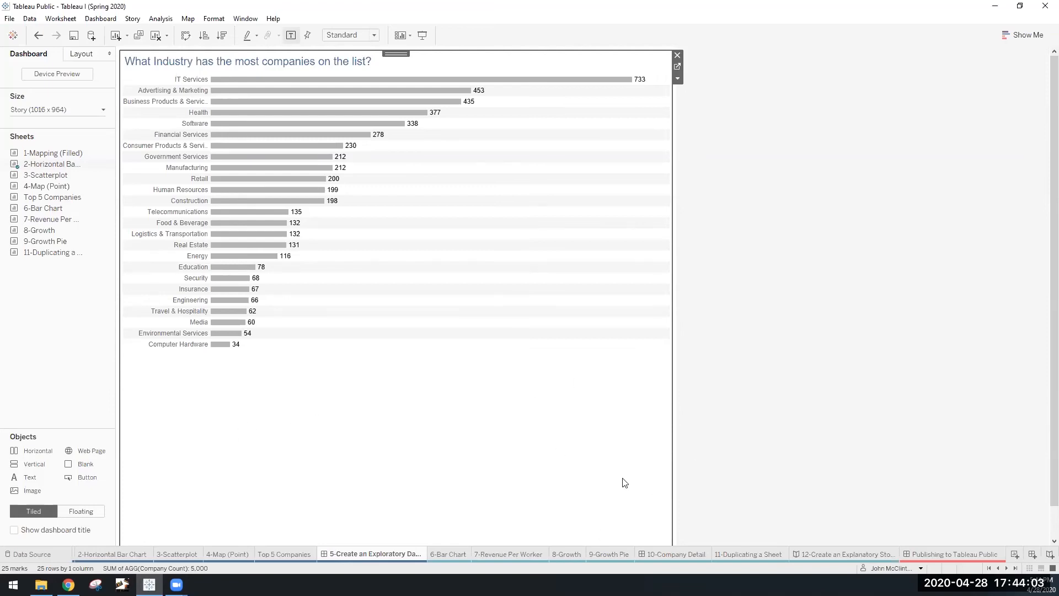
- Place the Top 5 Companies sheet below the industry bar chart and the 3-Scatterplot sheet to the right of it
{"action": "mouse_move", "coordinate": [12, 207]}
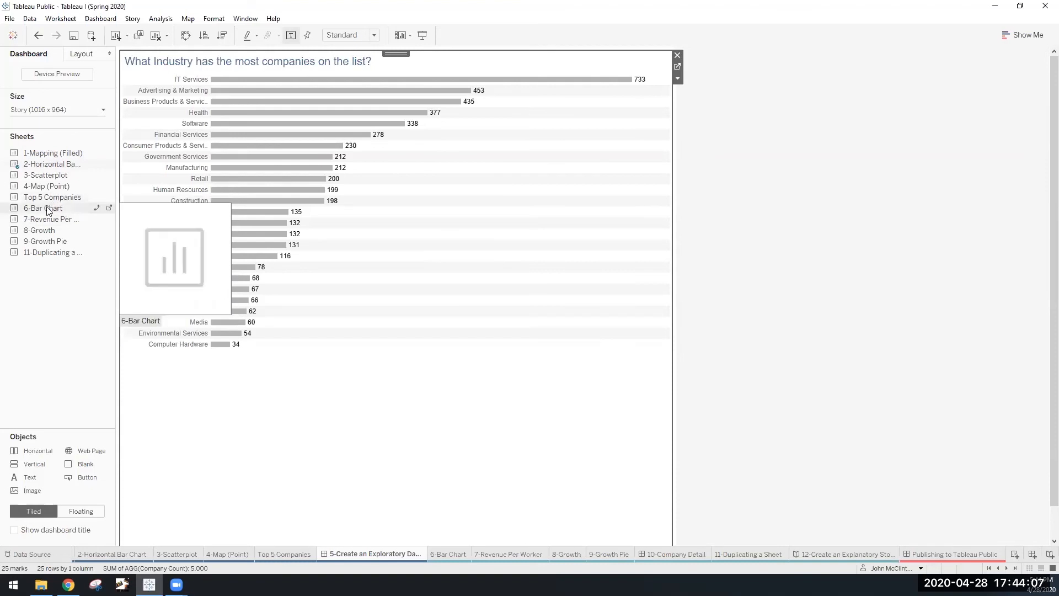
{"action": "left_click_drag", "start_coordinate": [43, 197], "coordinate": [584, 309]}
{"action": "left_click_drag", "start_coordinate": [428, 255], "coordinate": [518, 444]}
{"action": "left_click_drag", "start_coordinate": [442, 456], "coordinate": [426, 464]}
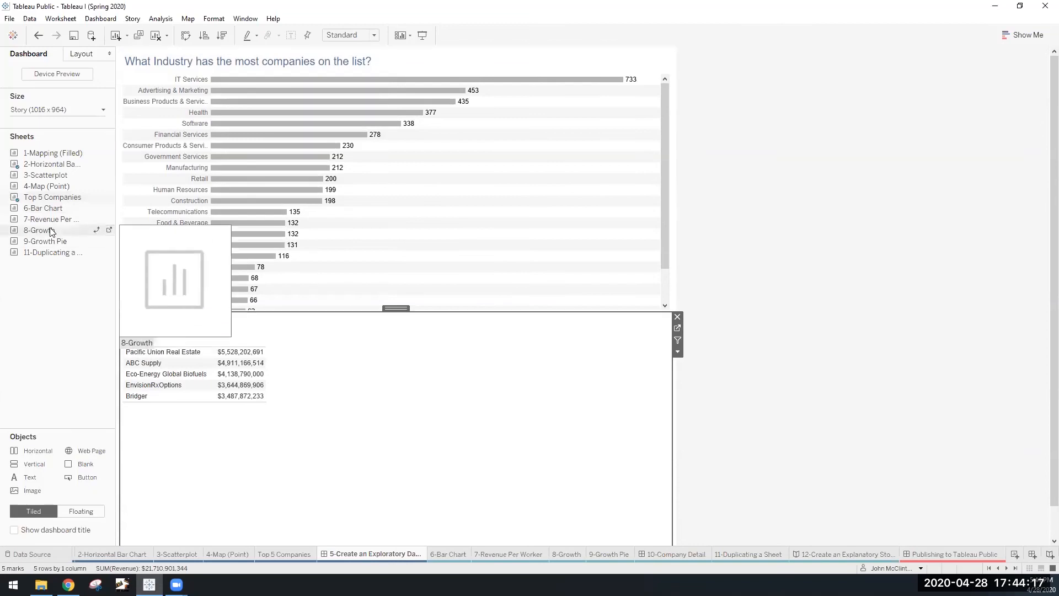
{"action": "left_click_drag", "start_coordinate": [40, 175], "coordinate": [535, 438]}
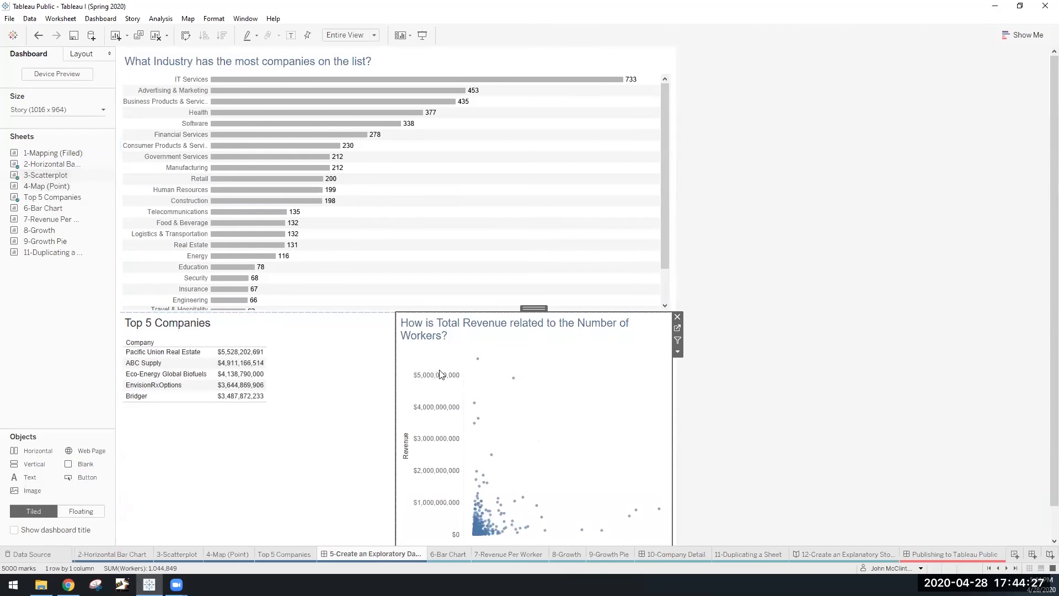
- Extend the industry bar chart area downward until all its bars fit without a scroll bar
{"action": "left_click_drag", "start_coordinate": [396, 313], "coordinate": [396, 348]}
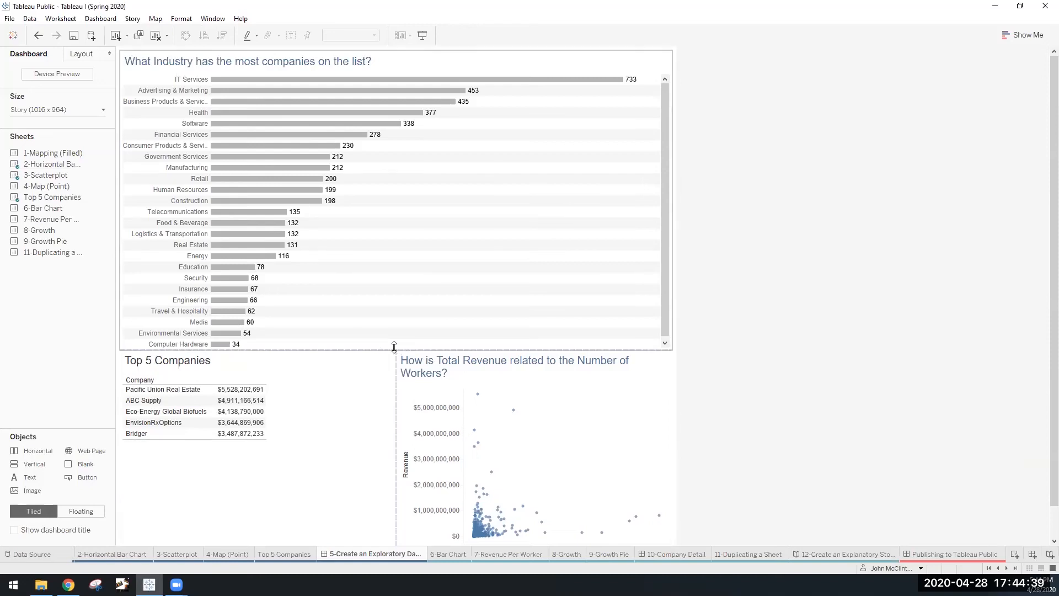
{"action": "left_click", "coordinate": [382, 339]}
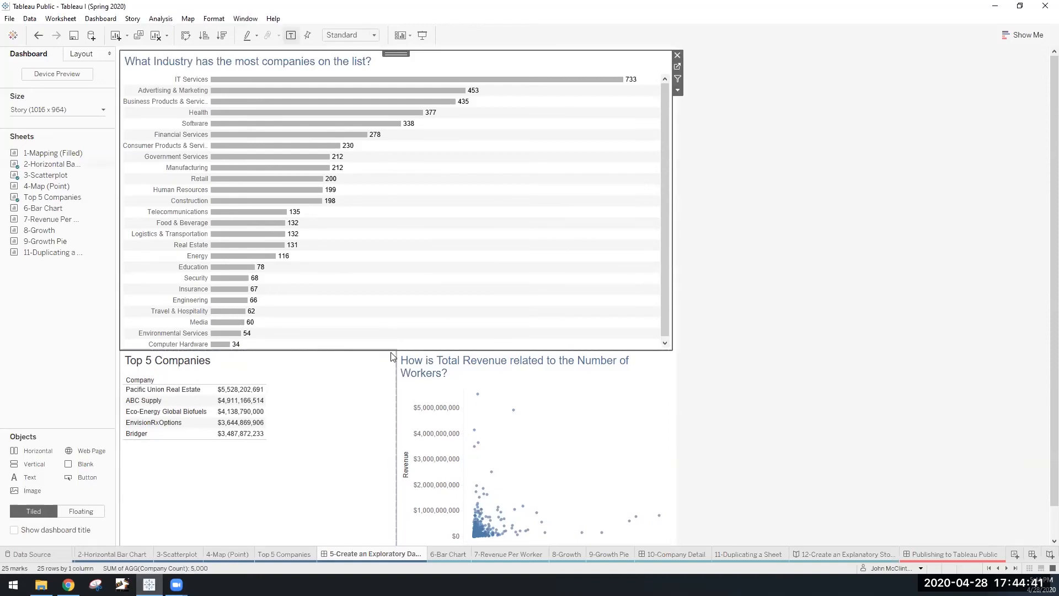
{"action": "left_click", "coordinate": [390, 350]}
{"action": "left_click_drag", "start_coordinate": [389, 351], "coordinate": [386, 359]}
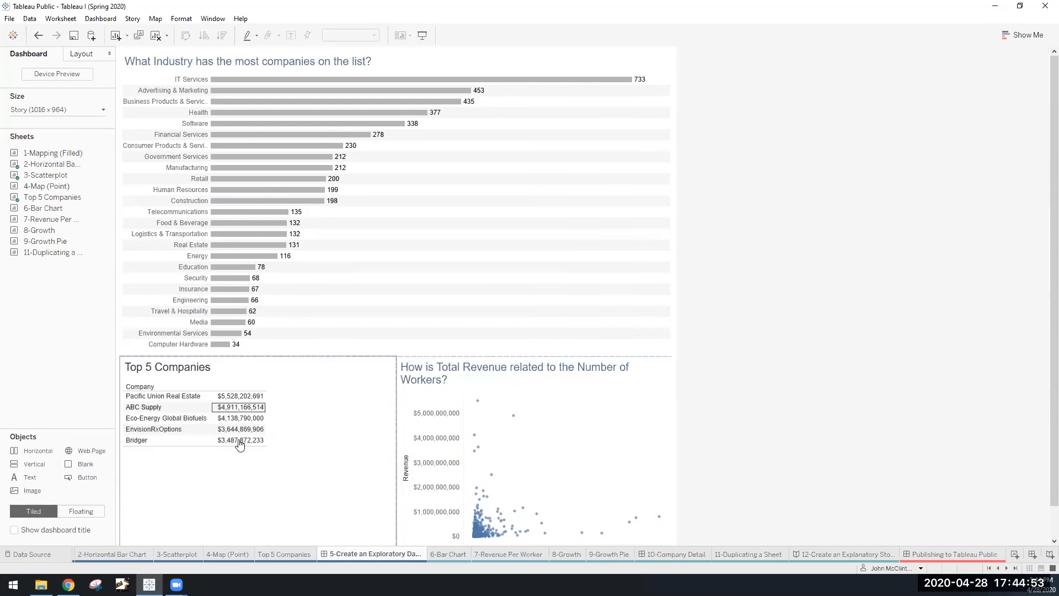
- Enlarge the cell size of the Top 5 Companies table on its own worksheet and return to the exploratory dashboard
{"action": "left_click", "coordinate": [308, 488]}
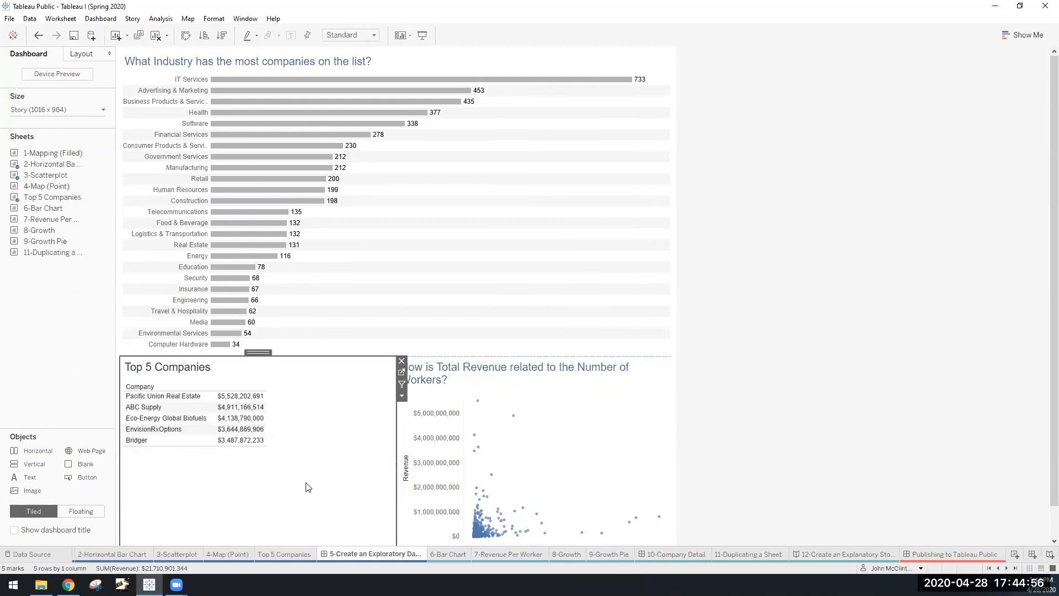
{"action": "left_click", "coordinate": [290, 555]}
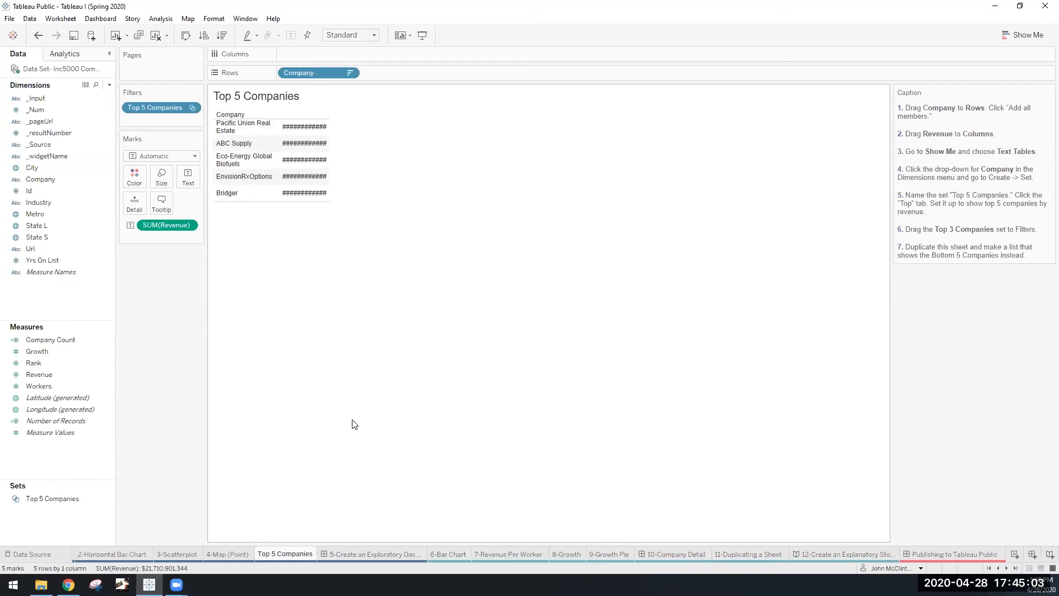
{"action": "key", "text": "ctrl+shift+b"}
{"action": "key", "text": "ctrl+shift+b"}
{"action": "key", "text": "ctrl+shift+b"}
{"action": "key", "text": "ctrl+shift+b"}
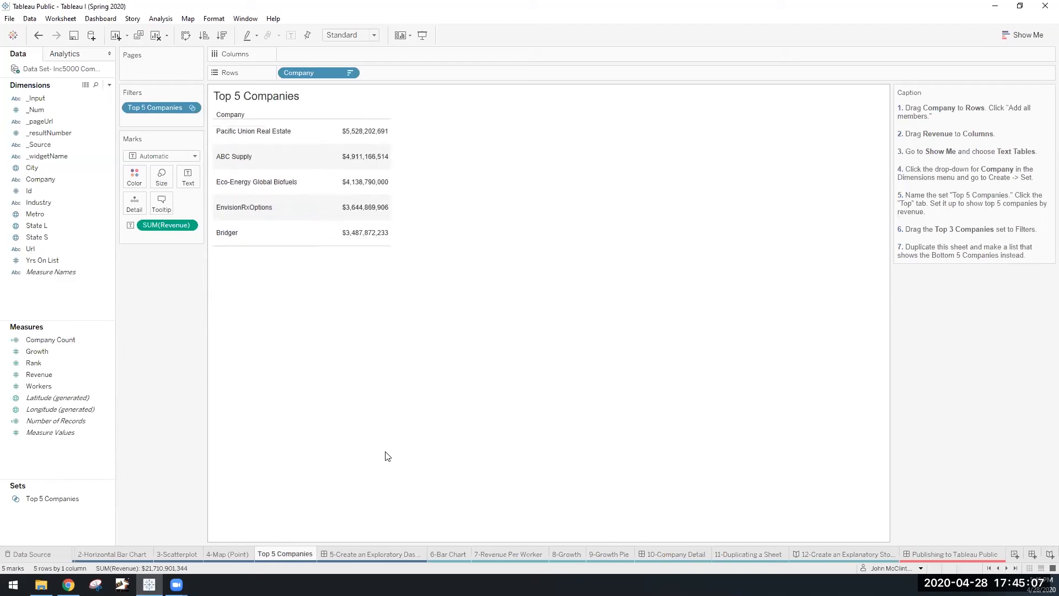
{"action": "left_click", "coordinate": [346, 551]}
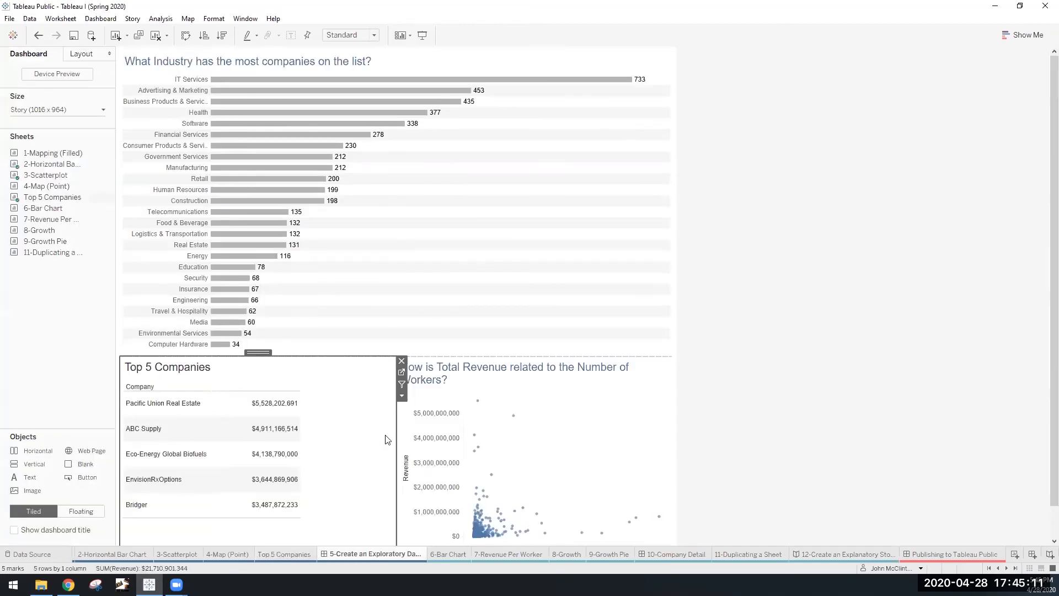
{"action": "left_click", "coordinate": [291, 553]}
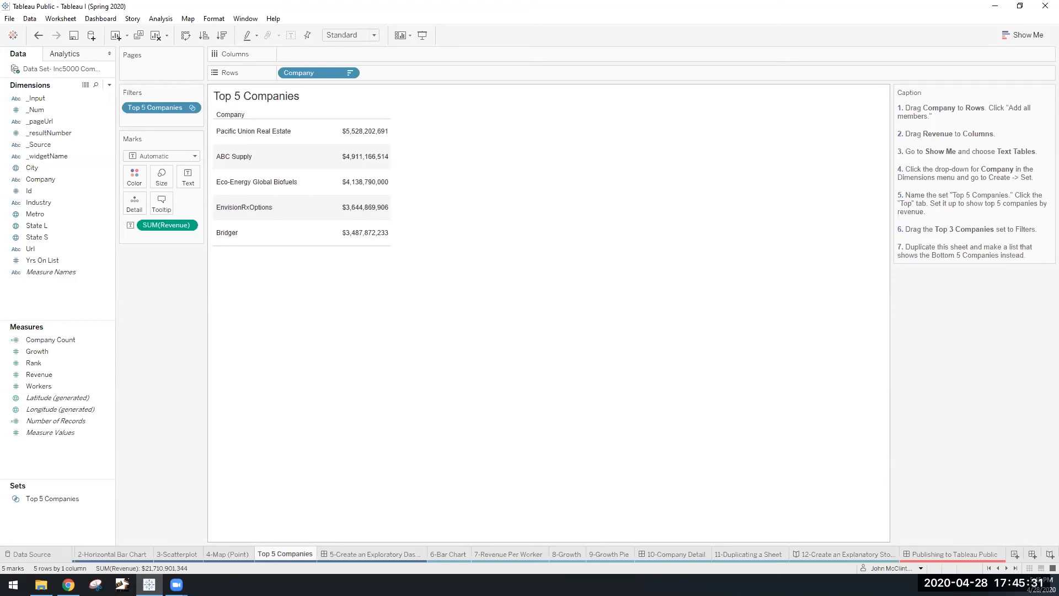
{"action": "left_click", "coordinate": [388, 553]}
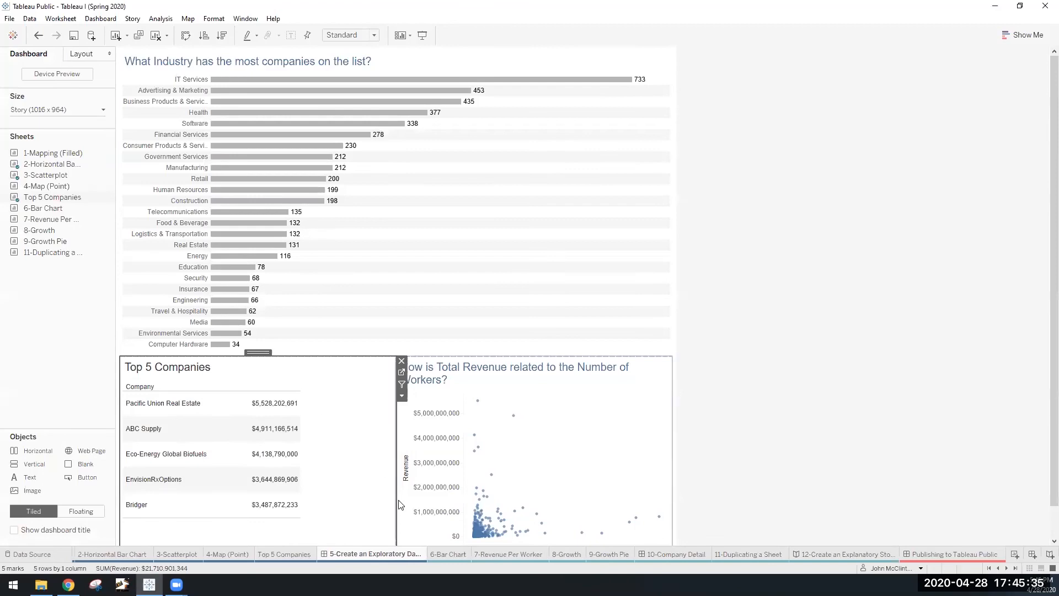
{"action": "left_click", "coordinate": [707, 417]}
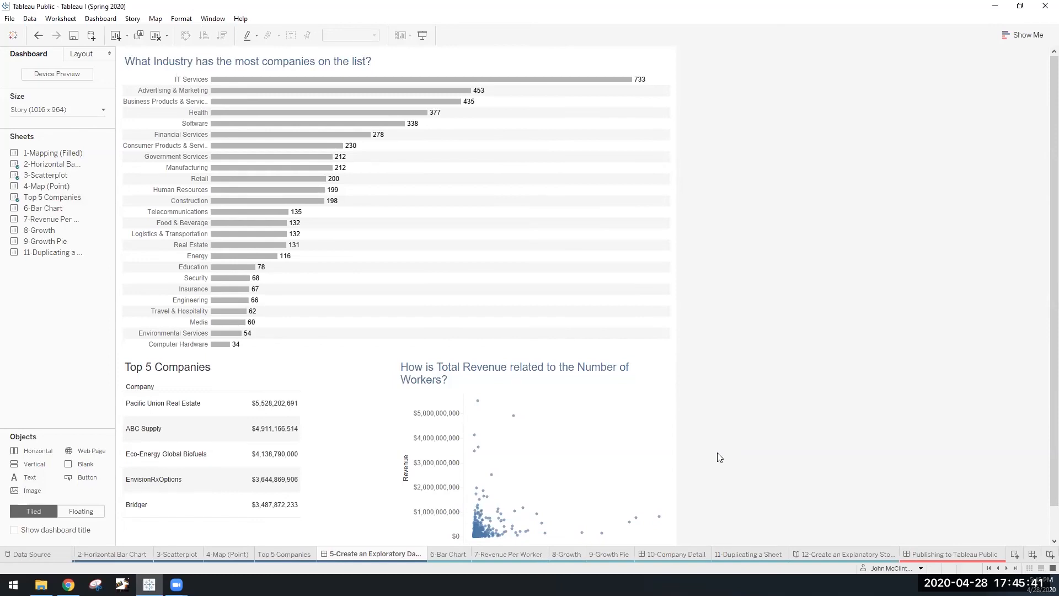
{"action": "left_click", "coordinate": [436, 161]}
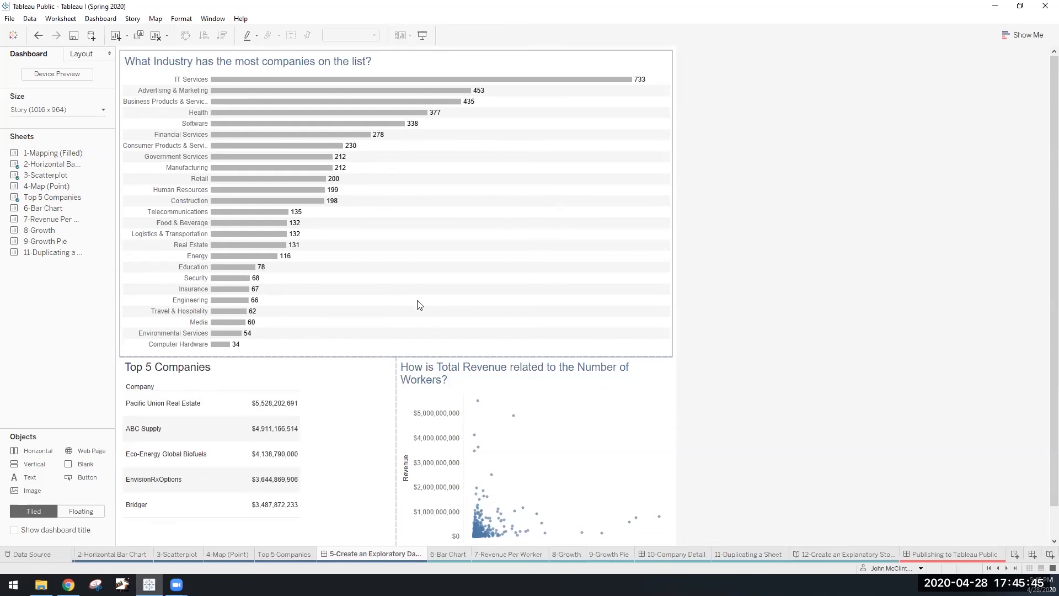
{"action": "left_click", "coordinate": [408, 278]}
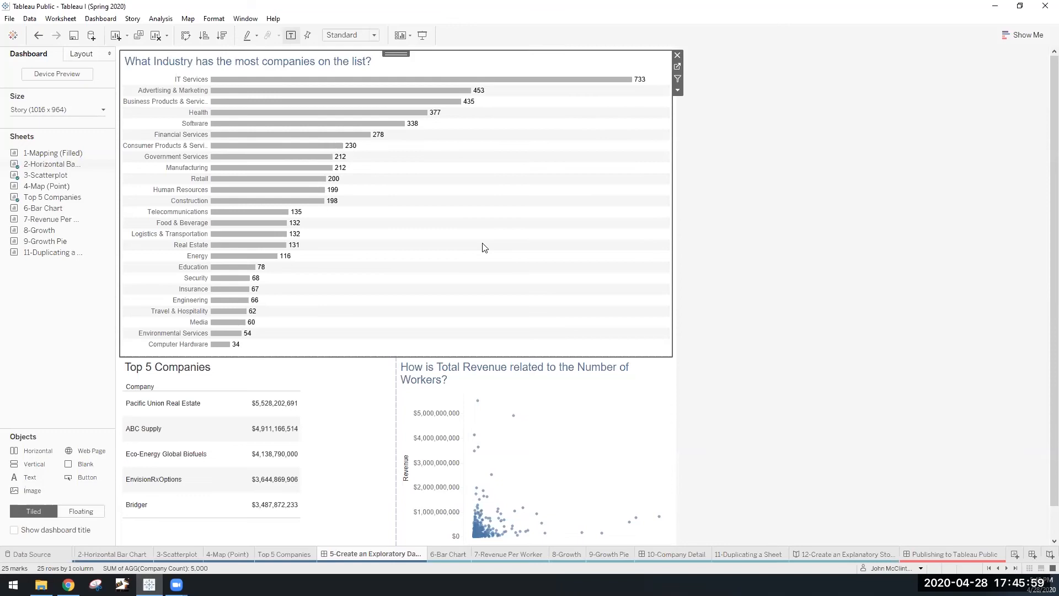
{"action": "left_click", "coordinate": [743, 326]}
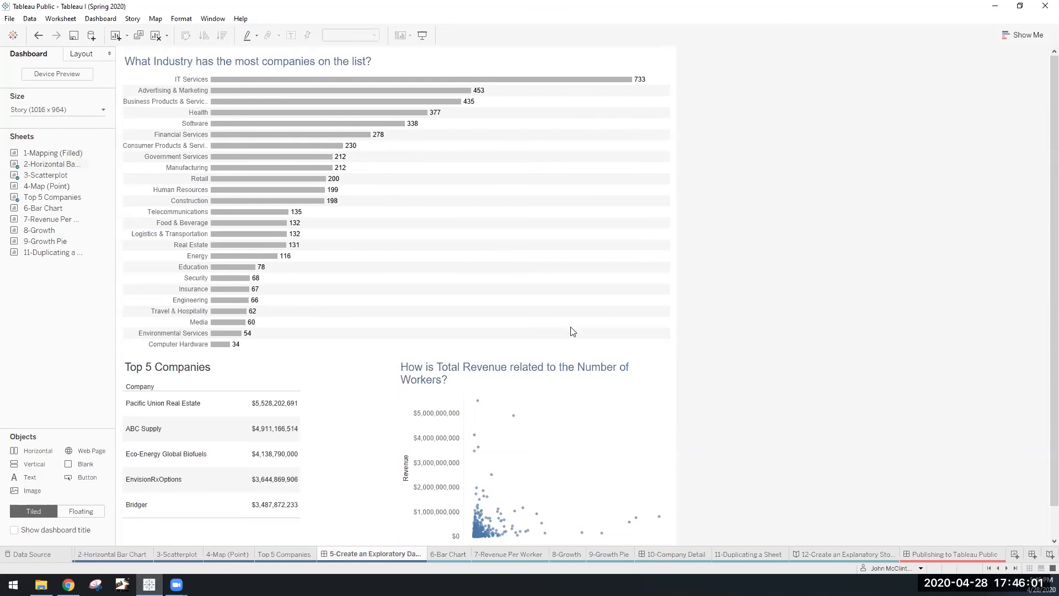
{"action": "mouse_move", "coordinate": [305, 104]}
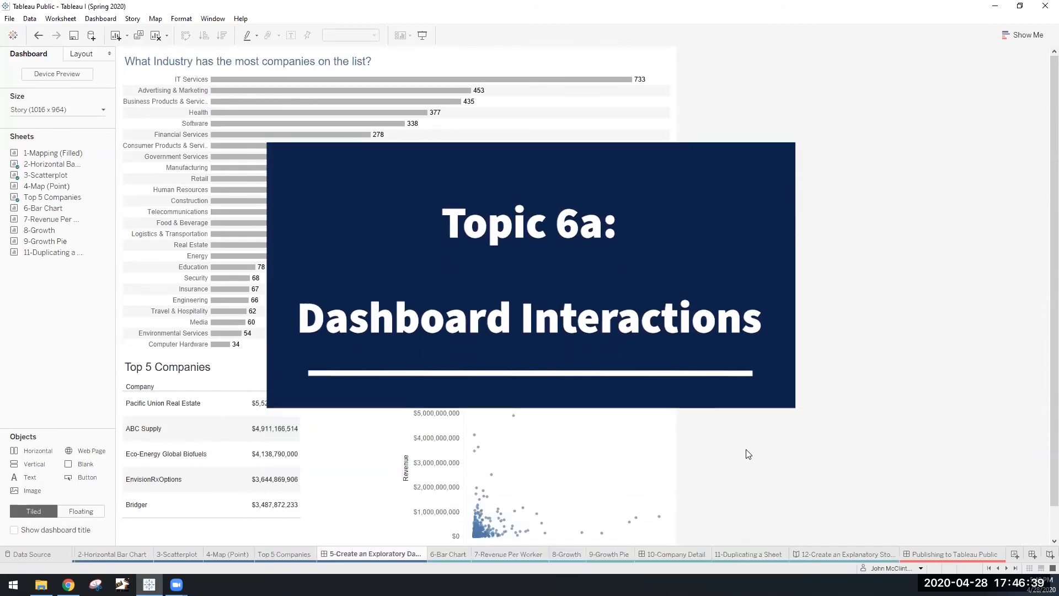
- Add a dashboard filter action that runs on Hover, excluding 3-Scatterplot from the source sheets and 2-Horizontal Bar Chart from the target sheets
{"action": "left_click", "coordinate": [100, 19]}
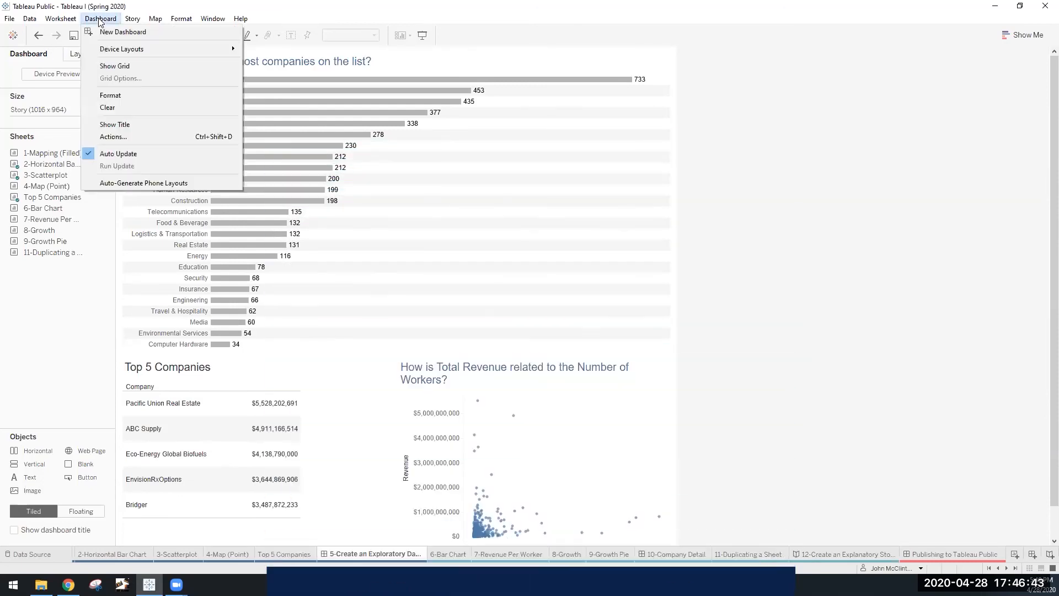
{"action": "left_click", "coordinate": [112, 137]}
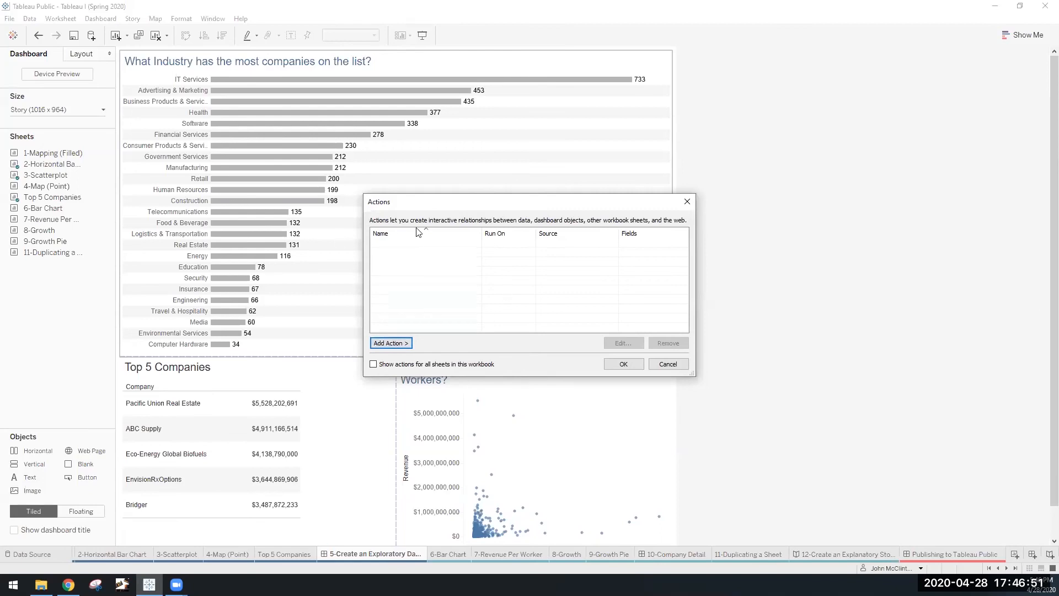
{"action": "left_click", "coordinate": [400, 344]}
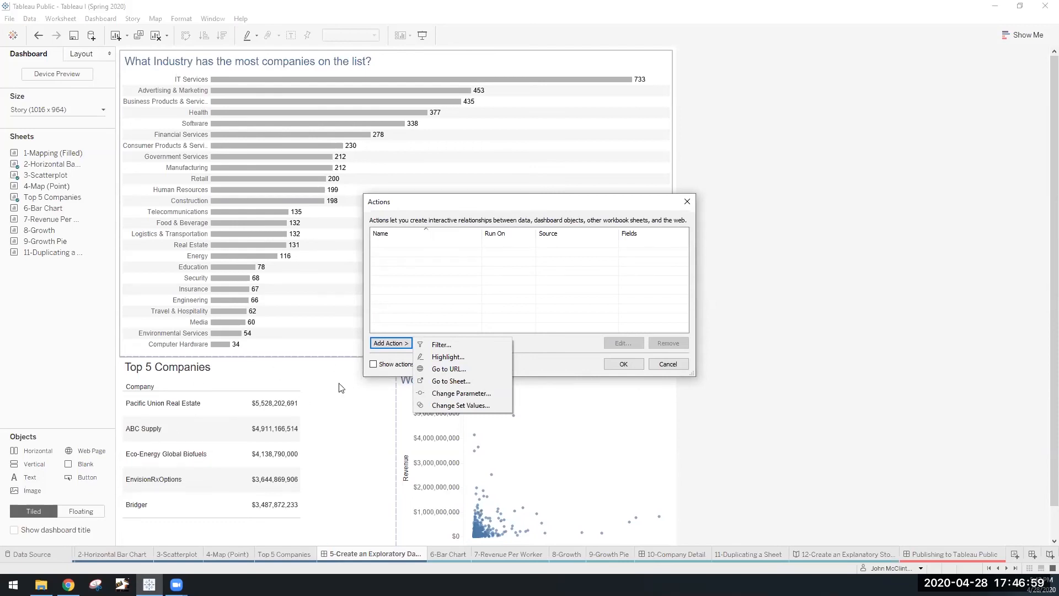
{"action": "left_click", "coordinate": [451, 347]}
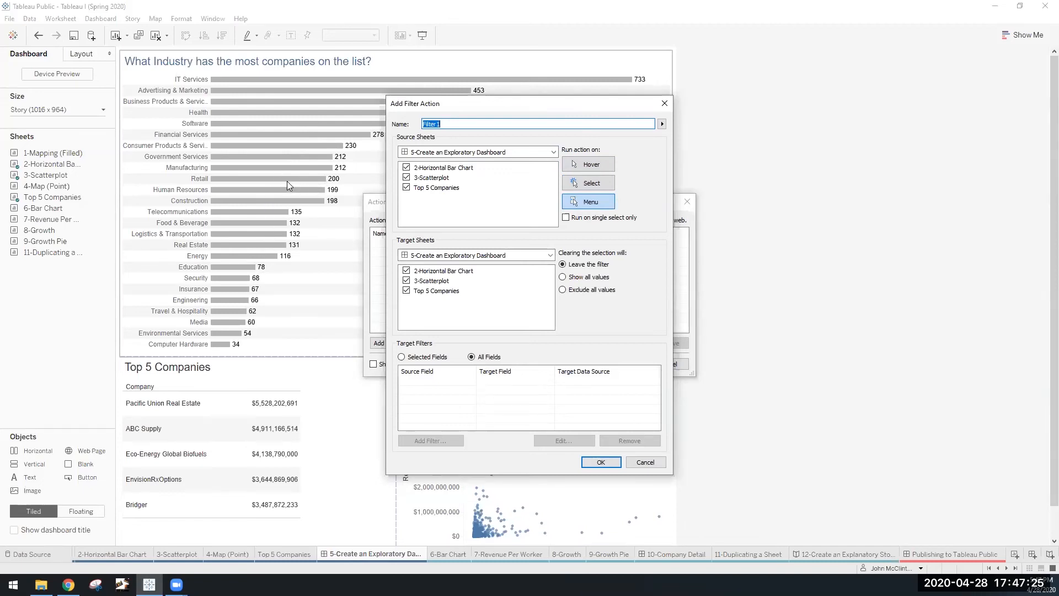
{"action": "left_click", "coordinate": [584, 168]}
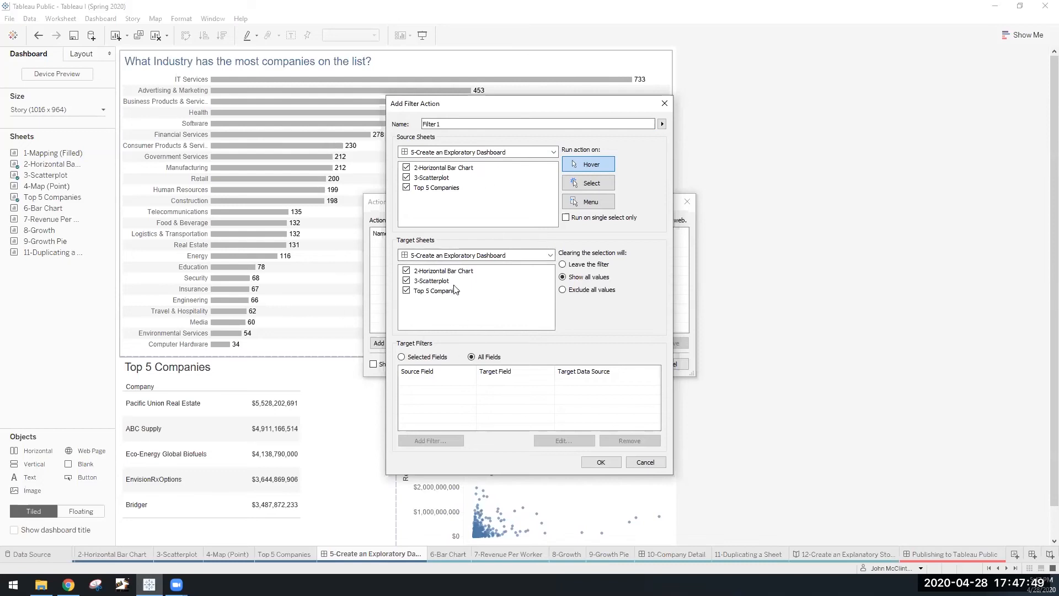
{"action": "left_click", "coordinate": [406, 178]}
{"action": "left_click", "coordinate": [407, 272]}
{"action": "left_click", "coordinate": [600, 463]}
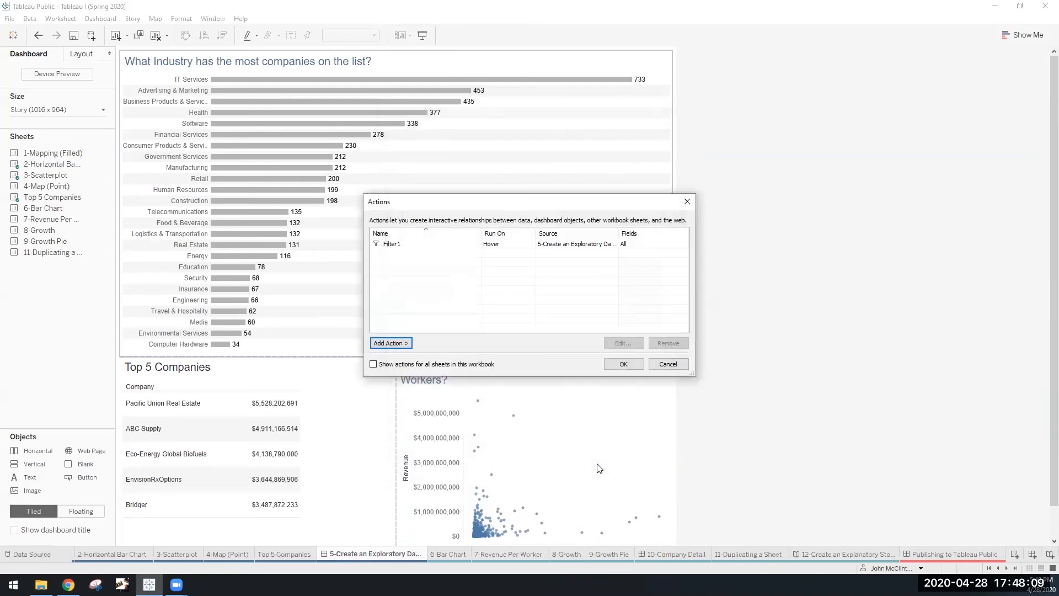
{"action": "left_click", "coordinate": [623, 368]}
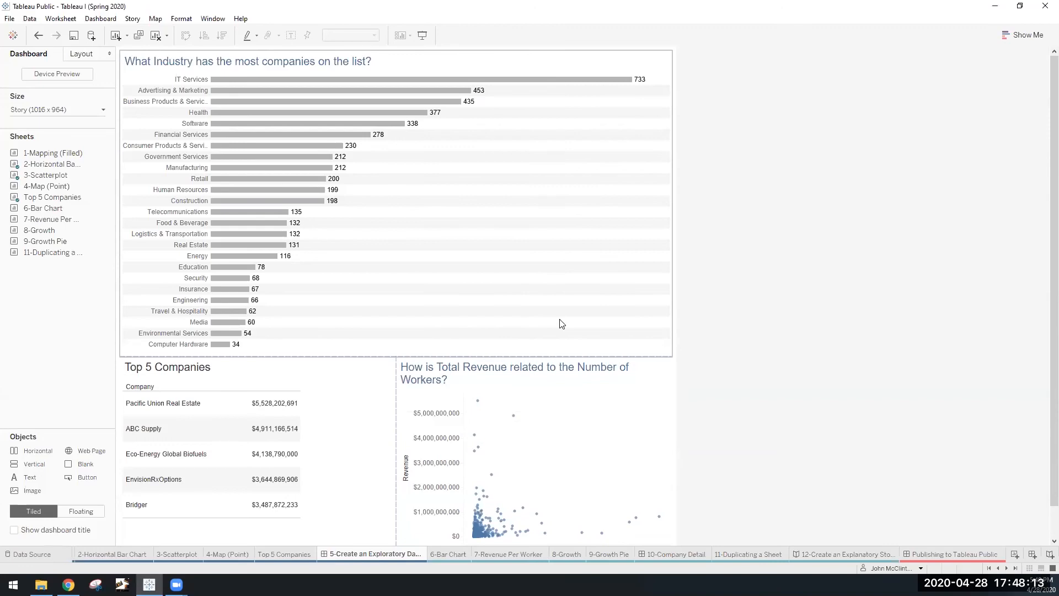
- Add the Action (Industry) filter to context on the Top 5 Companies worksheet and return to the exploratory dashboard
{"action": "mouse_move", "coordinate": [234, 275]}
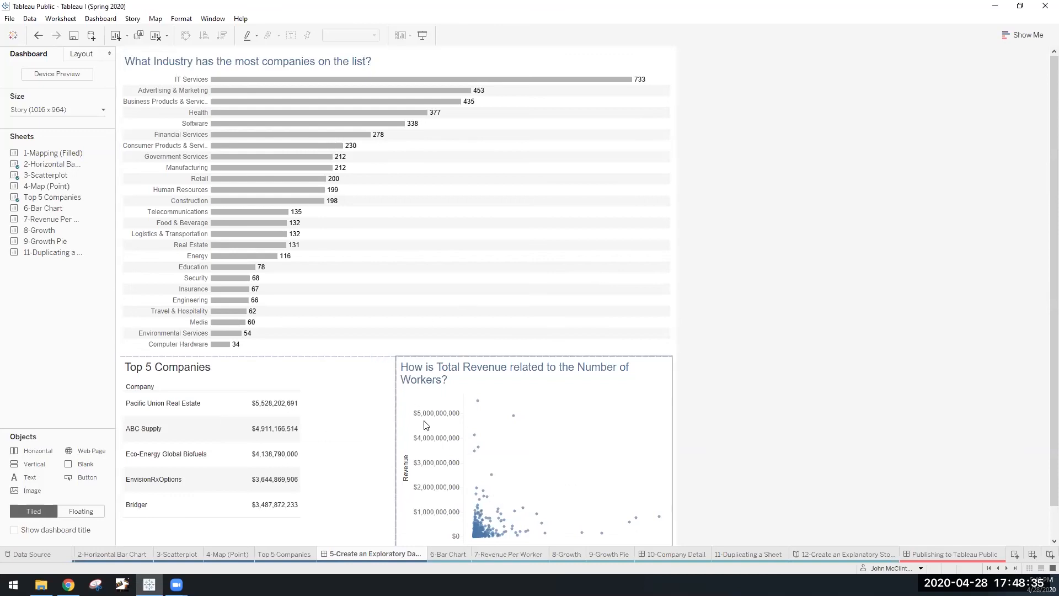
{"action": "left_click", "coordinate": [285, 559]}
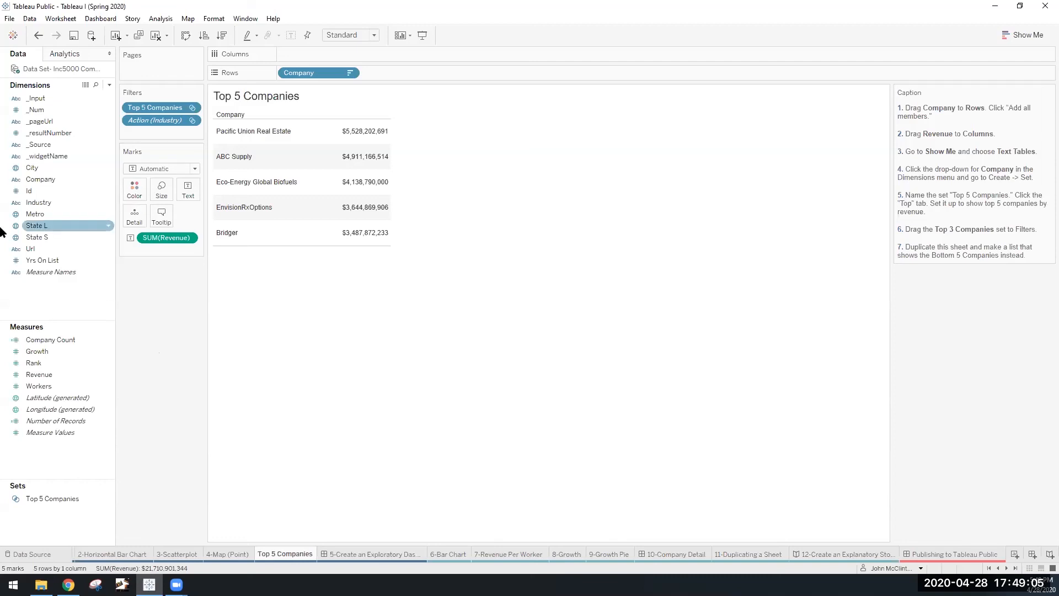
{"action": "left_click", "coordinate": [192, 121]}
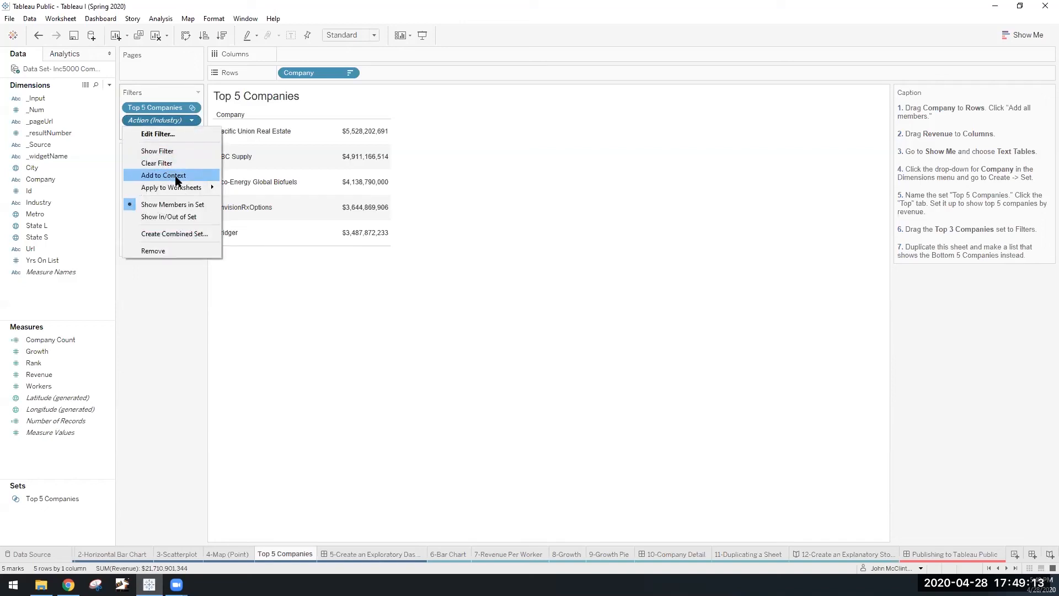
{"action": "left_click", "coordinate": [176, 181]}
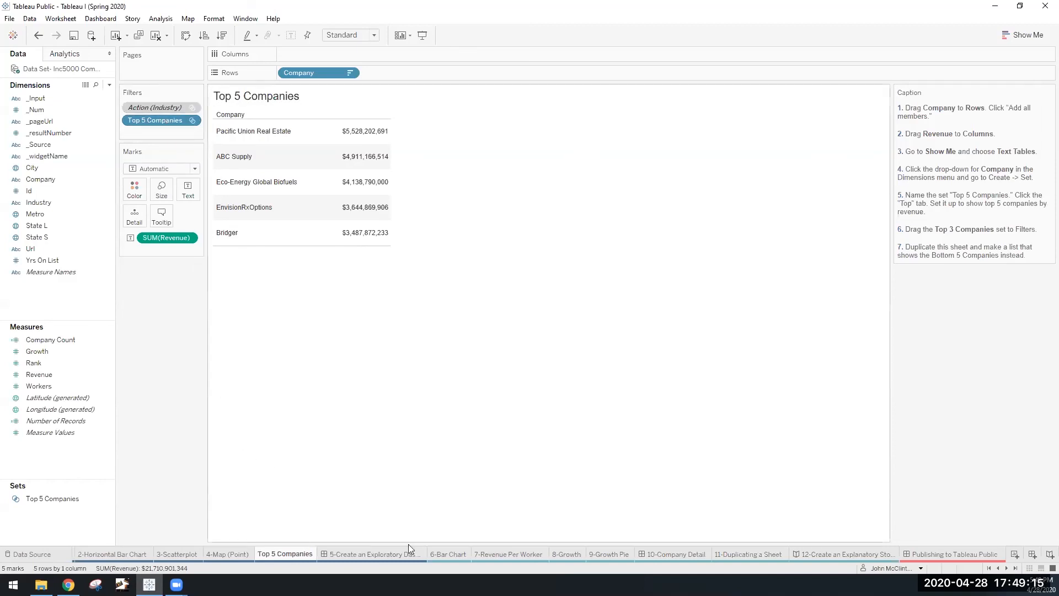
{"action": "left_click", "coordinate": [370, 553]}
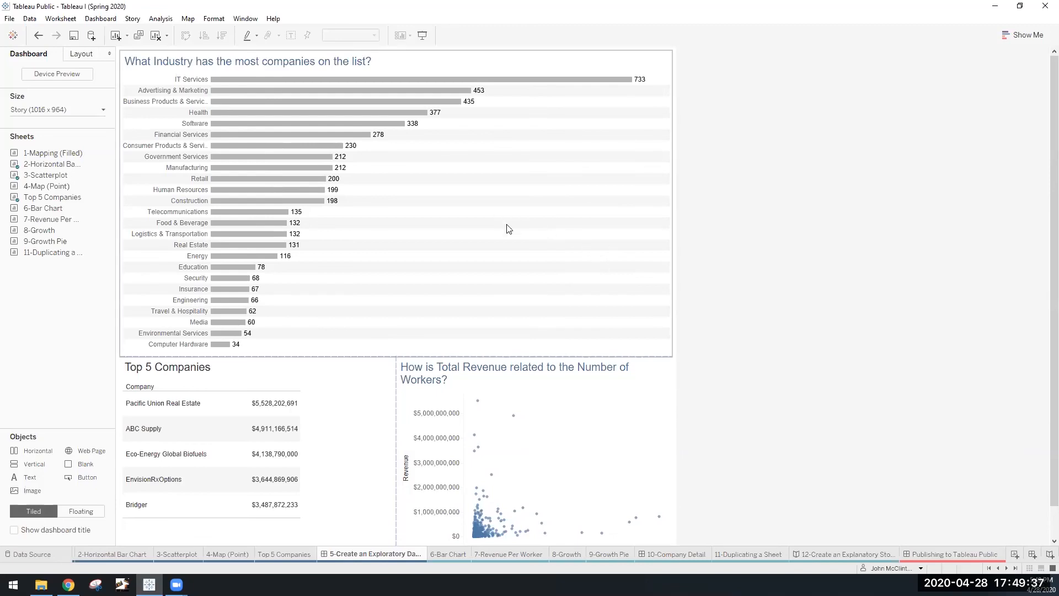
- Add a dashboard highlight action that runs on Hover, with only 2-Horizontal Bar Chart as source and only 3-Scatterplot as target
{"action": "left_click", "coordinate": [102, 19]}
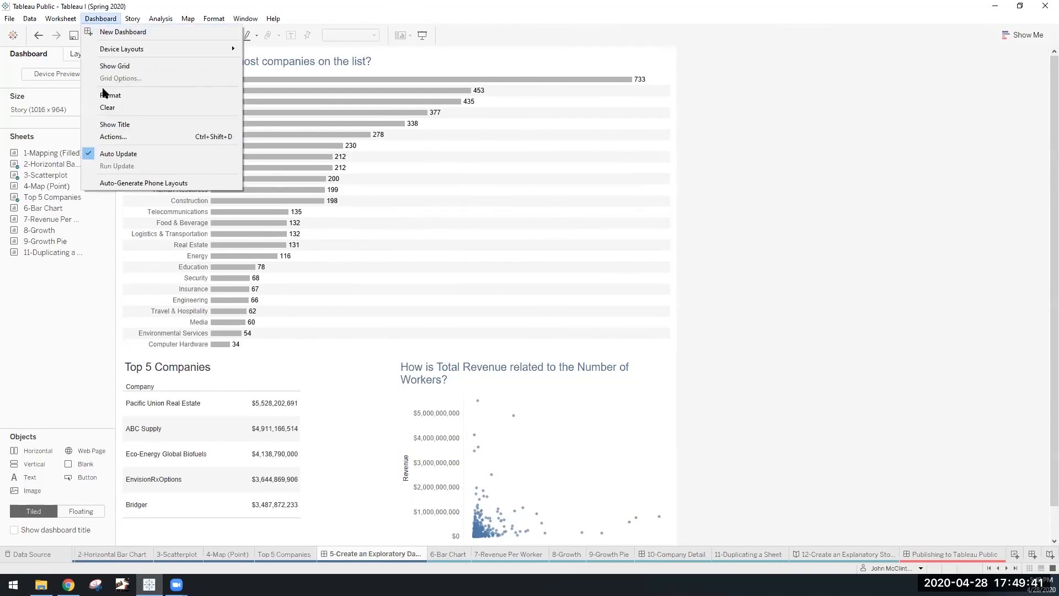
{"action": "left_click", "coordinate": [113, 136]}
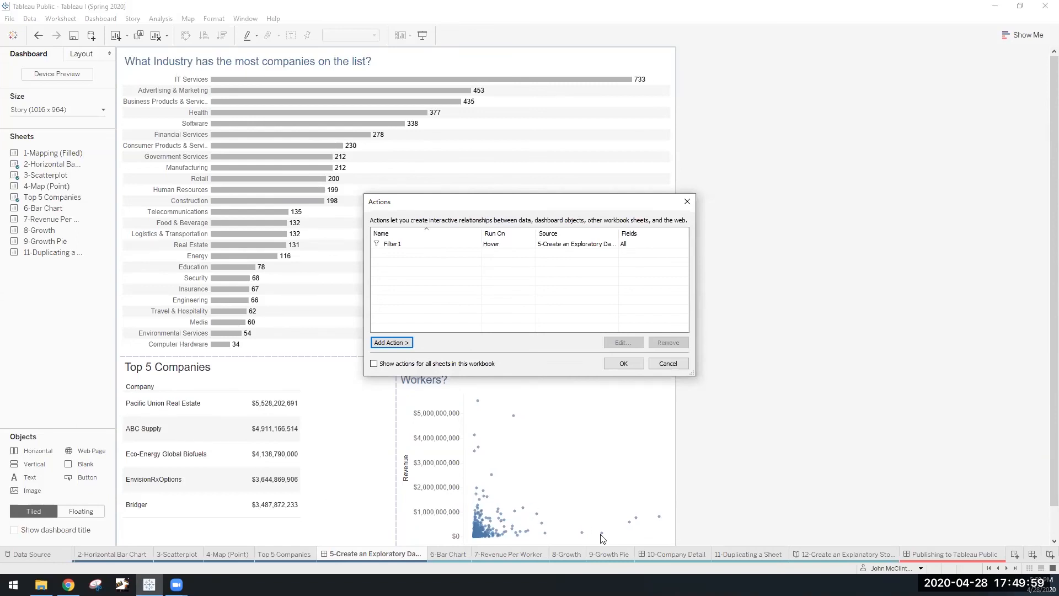
{"action": "left_click", "coordinate": [402, 344]}
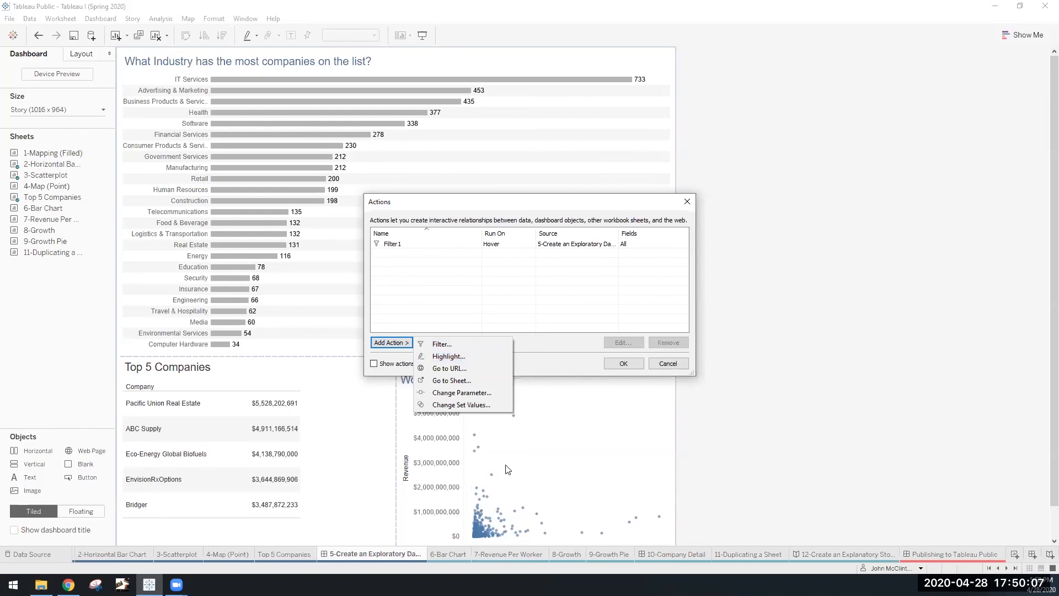
{"action": "left_click", "coordinate": [455, 361]}
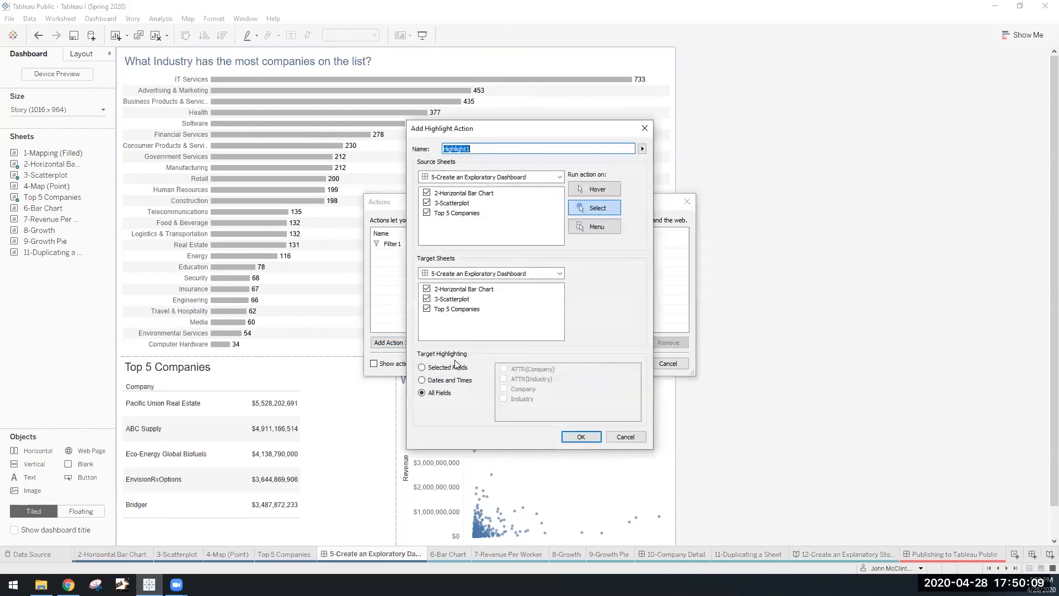
{"action": "left_click", "coordinate": [610, 191]}
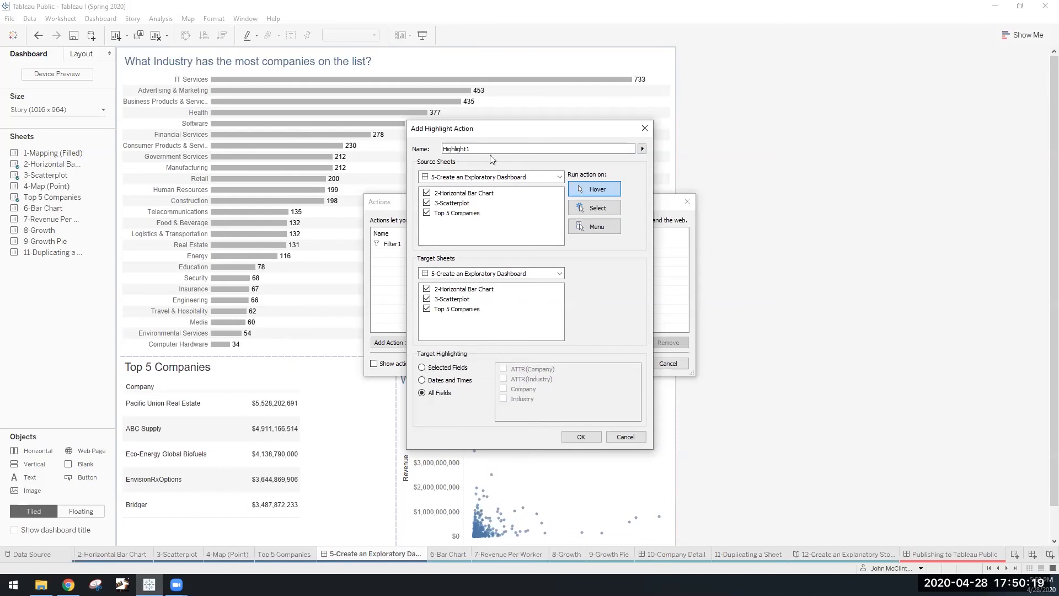
{"action": "left_click", "coordinate": [427, 202]}
{"action": "left_click", "coordinate": [428, 213]}
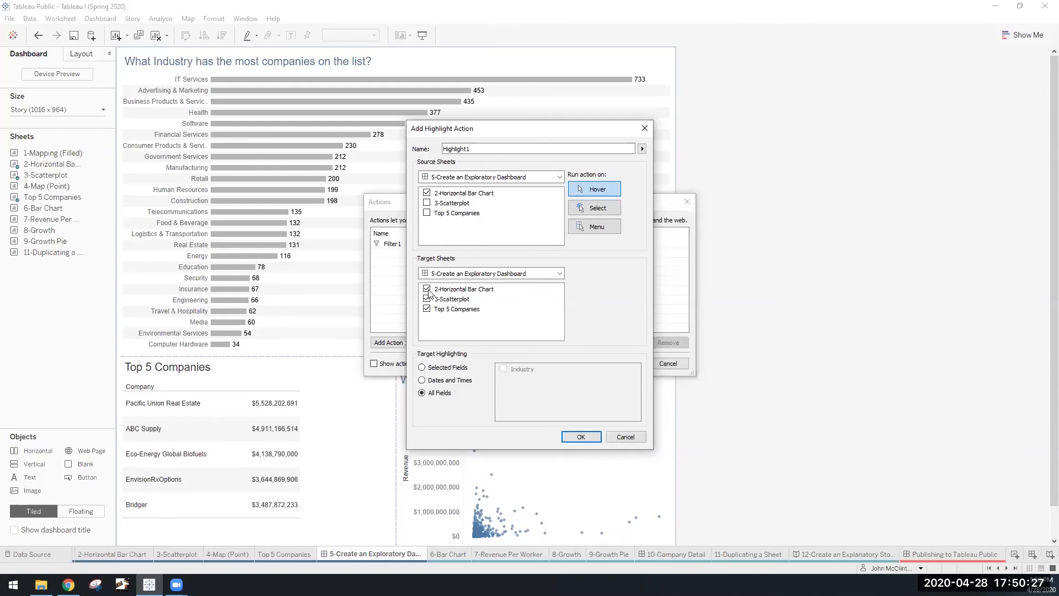
{"action": "left_click", "coordinate": [428, 288]}
{"action": "left_click", "coordinate": [427, 309]}
{"action": "left_click", "coordinate": [586, 438]}
{"action": "left_click", "coordinate": [624, 363]}
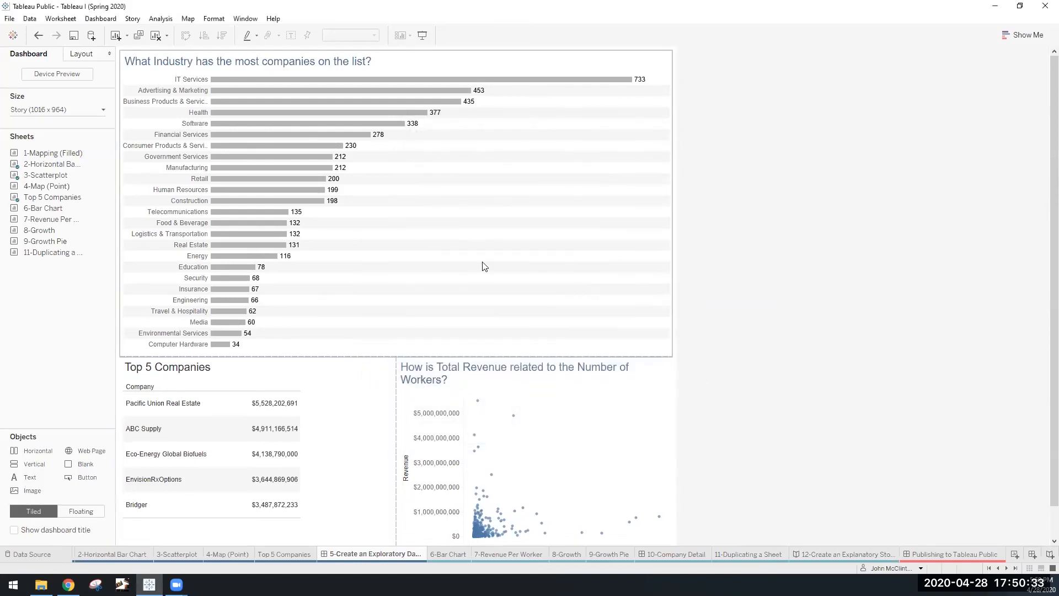
- Try the dashboard actions on several industry bars and examine how the company list and scatterplot respond
{"action": "mouse_move", "coordinate": [271, 212]}
{"action": "mouse_move", "coordinate": [285, 168]}
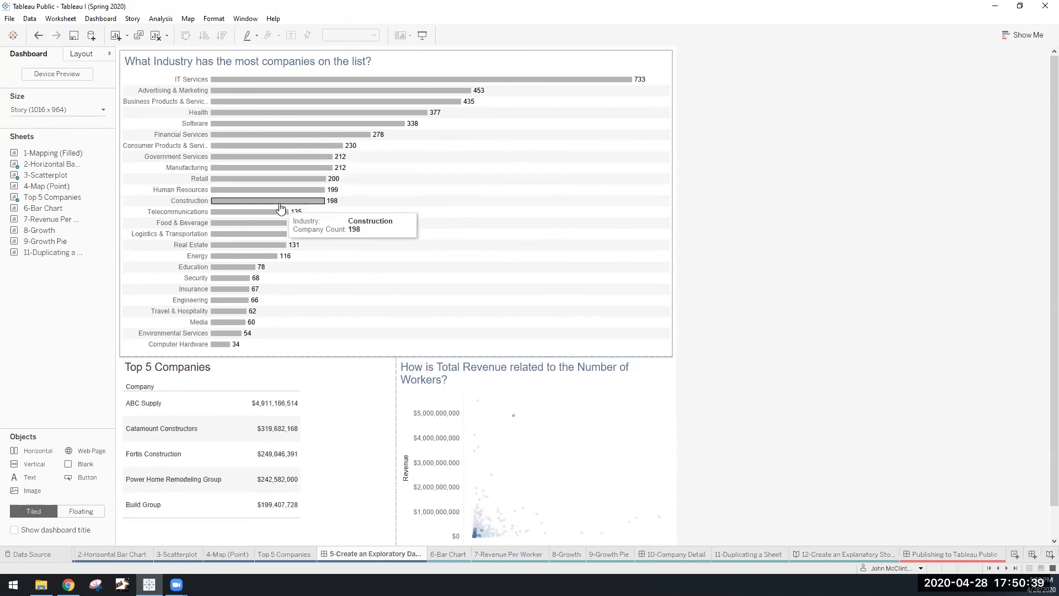
{"action": "mouse_move", "coordinate": [311, 143]}
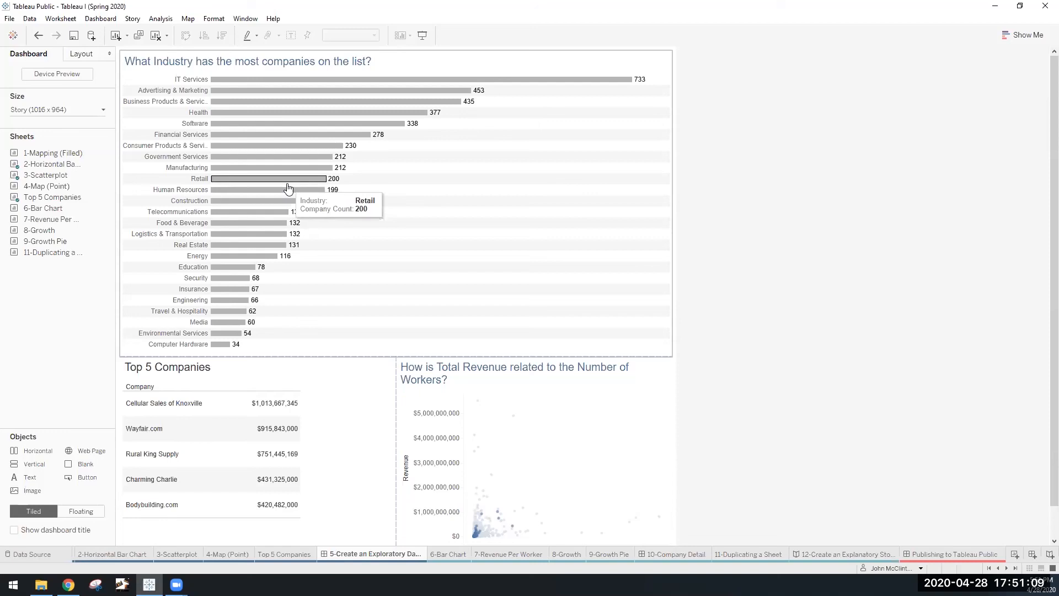
{"action": "left_click", "coordinate": [287, 184]}
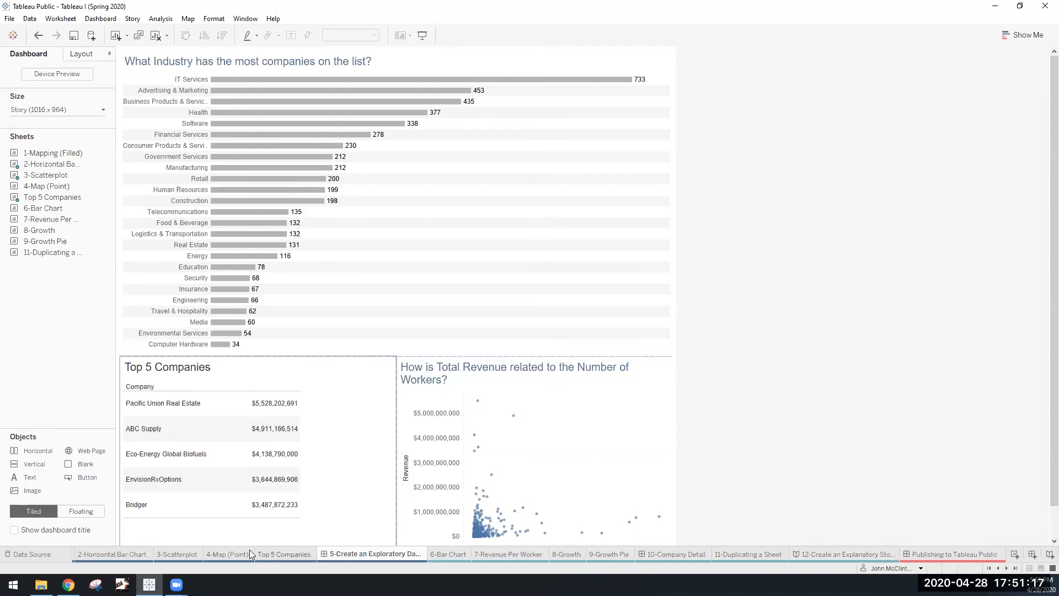
- Add a linear trend line to the revenue versus workers scatterplot on the 3-Scatterplot worksheet
{"action": "left_click", "coordinate": [178, 555]}
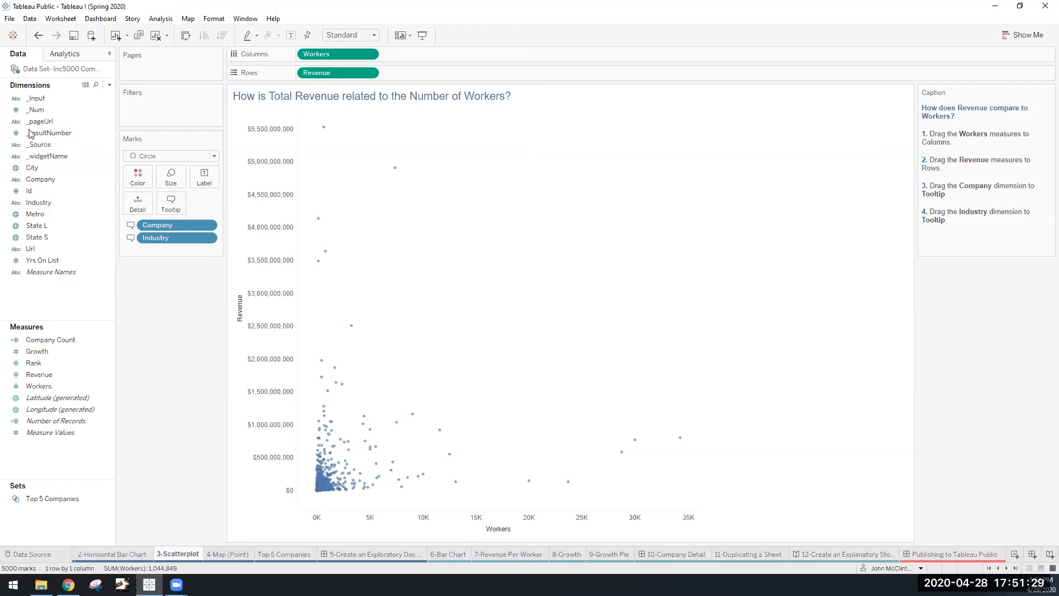
{"action": "left_click", "coordinate": [65, 55]}
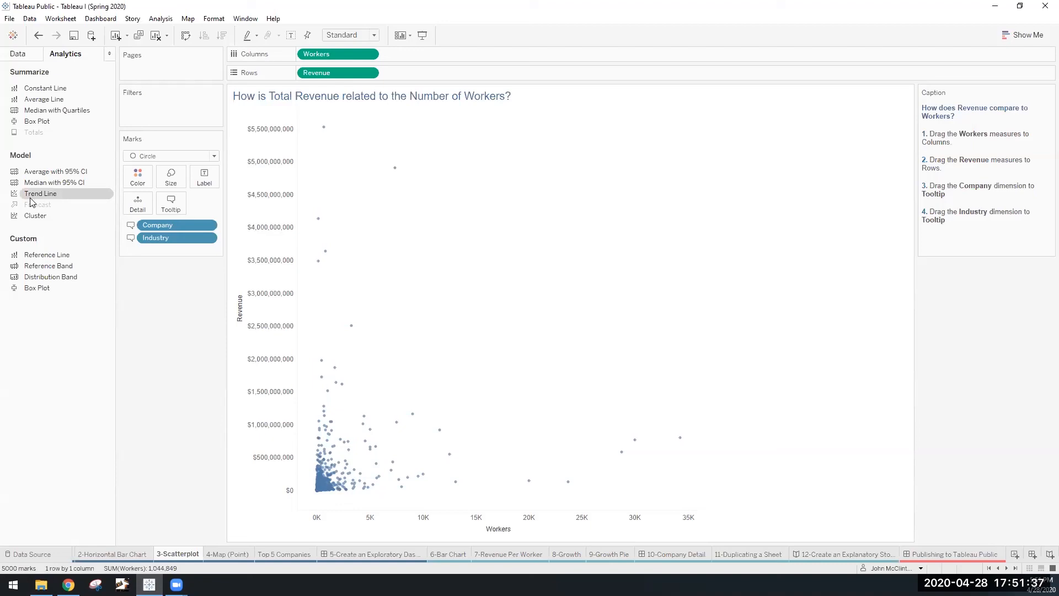
{"action": "left_click_drag", "start_coordinate": [31, 202], "coordinate": [339, 136]}
- Try the Logarithmic and Exponential model types on the scatterplot's trend line and set it back to Linear
{"action": "mouse_move", "coordinate": [535, 438]}
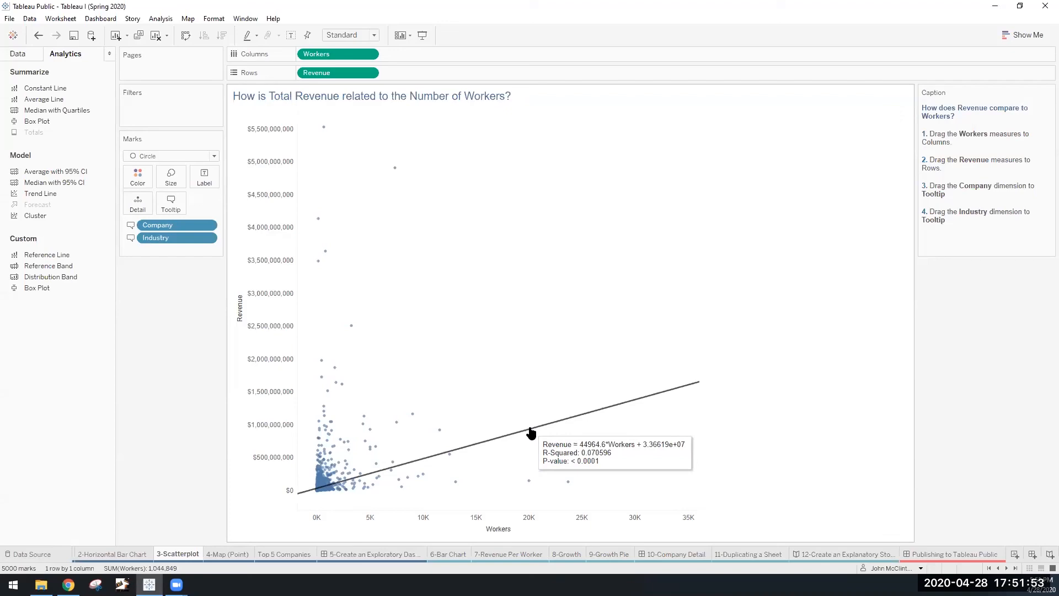
{"action": "left_click", "coordinate": [531, 433]}
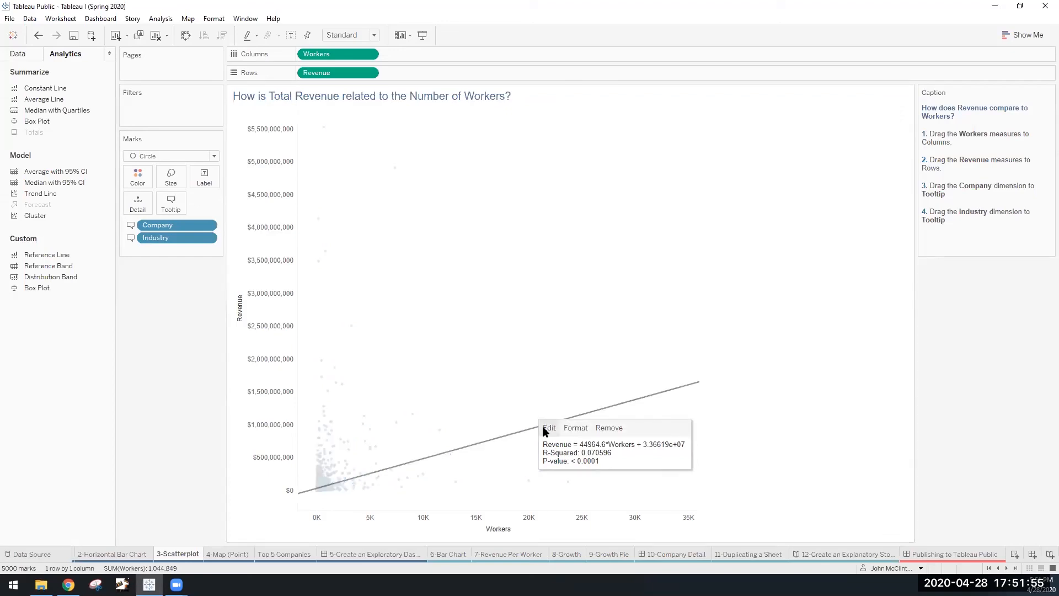
{"action": "left_click", "coordinate": [548, 428]}
{"action": "left_click_drag", "start_coordinate": [546, 158], "coordinate": [797, 143]}
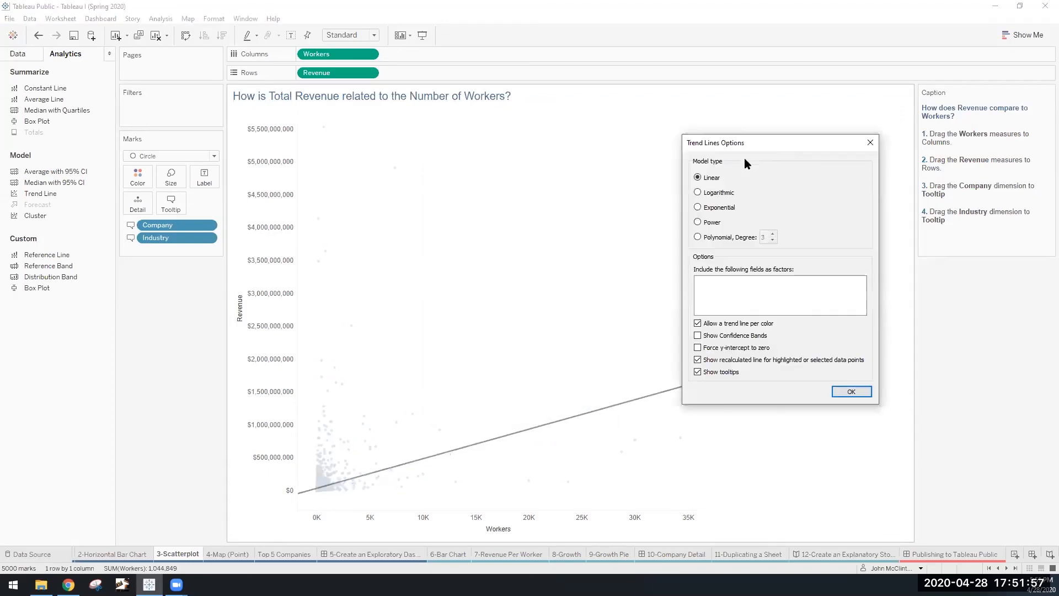
{"action": "left_click", "coordinate": [698, 192]}
{"action": "left_click", "coordinate": [698, 208]}
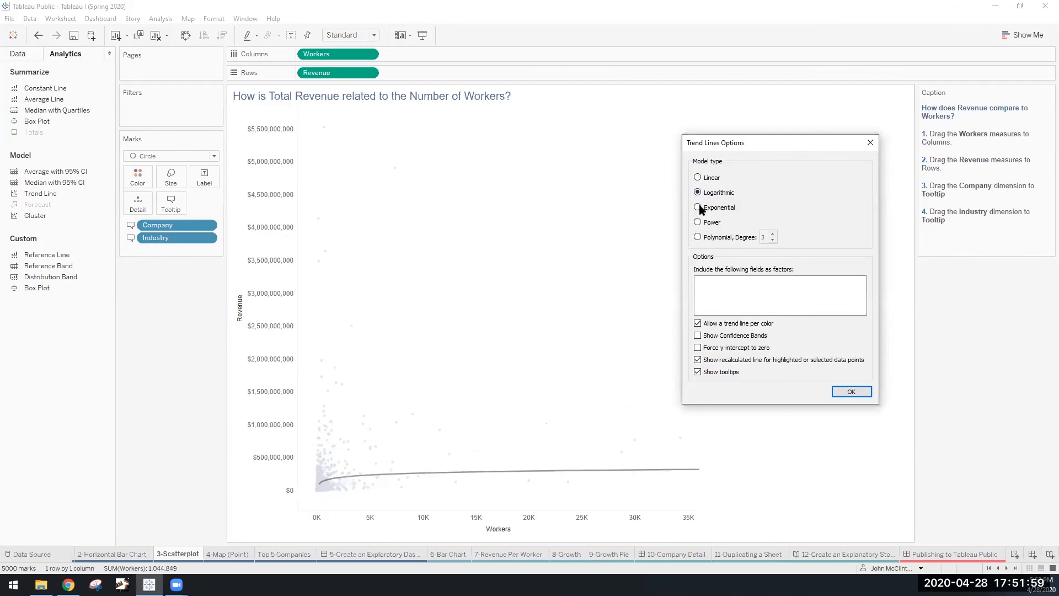
{"action": "left_click", "coordinate": [698, 177]}
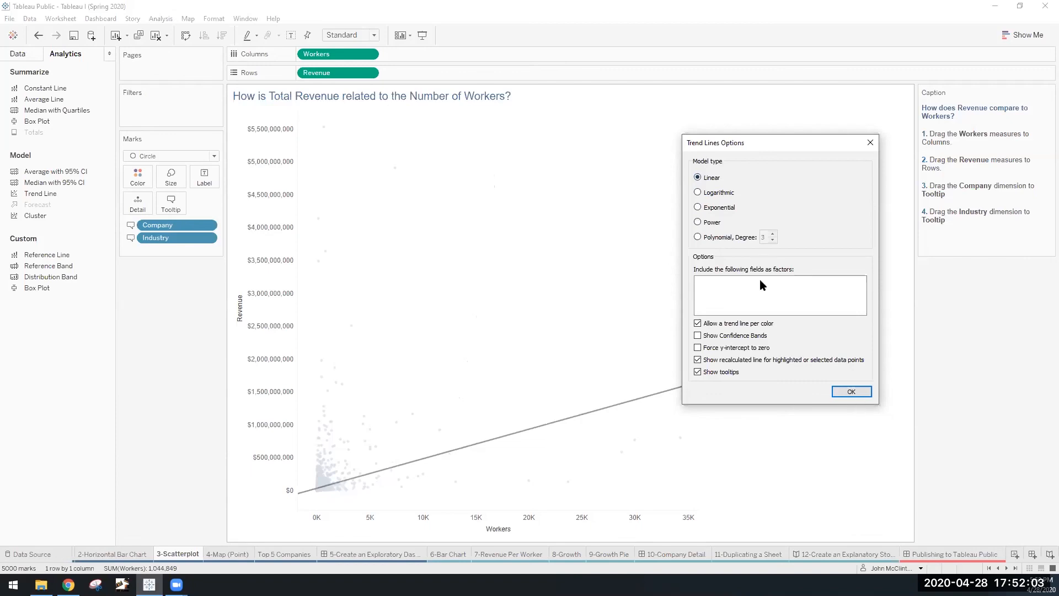
{"action": "left_click", "coordinate": [851, 391]}
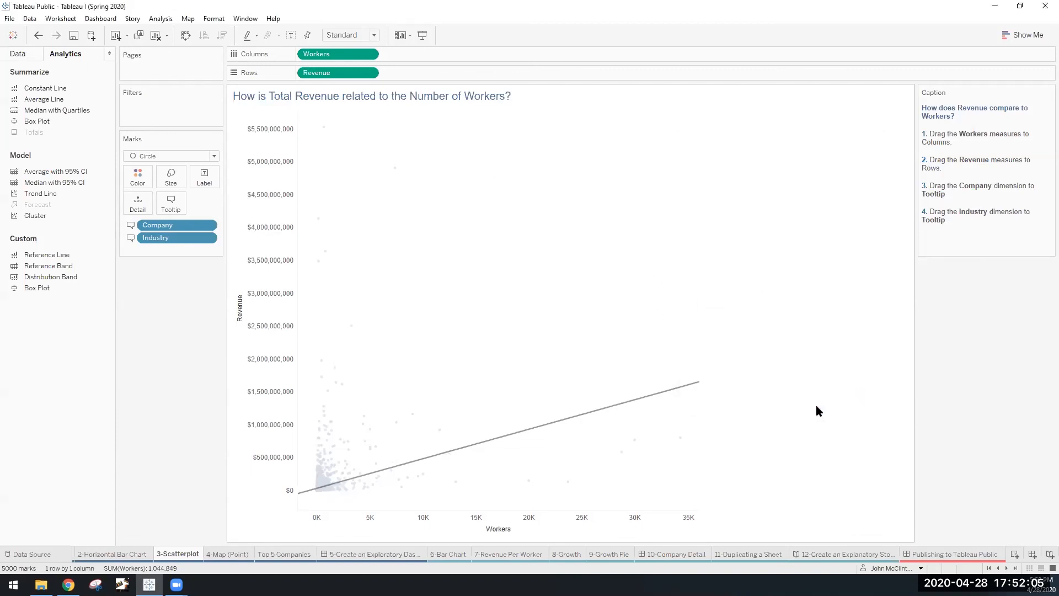
- Return to the exploratory dashboard and examine how the scatterplot's trend line responds to different industry bars
{"action": "left_click", "coordinate": [389, 554]}
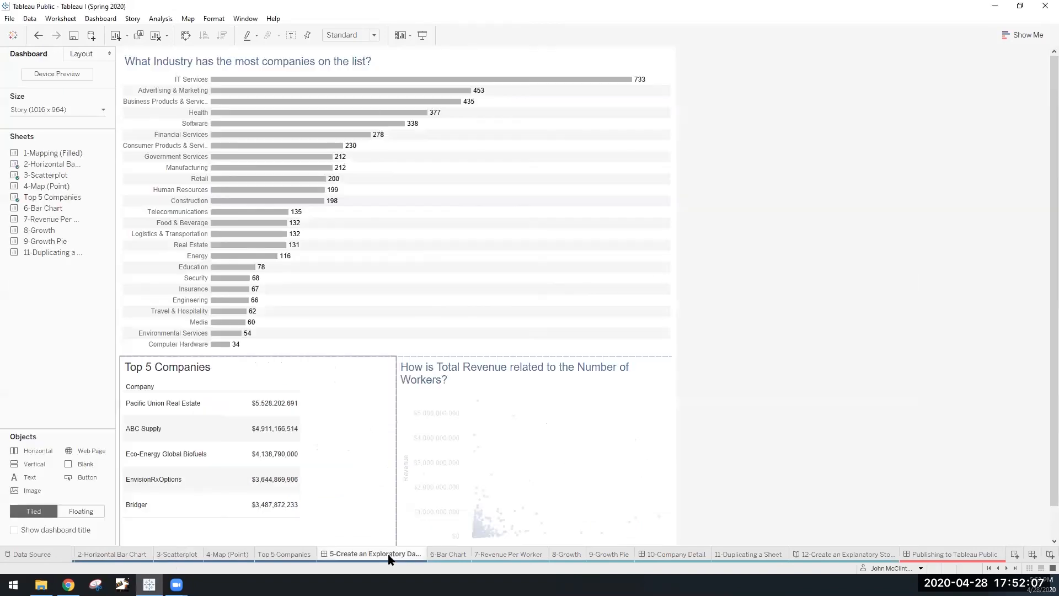
{"action": "mouse_move", "coordinate": [257, 127]}
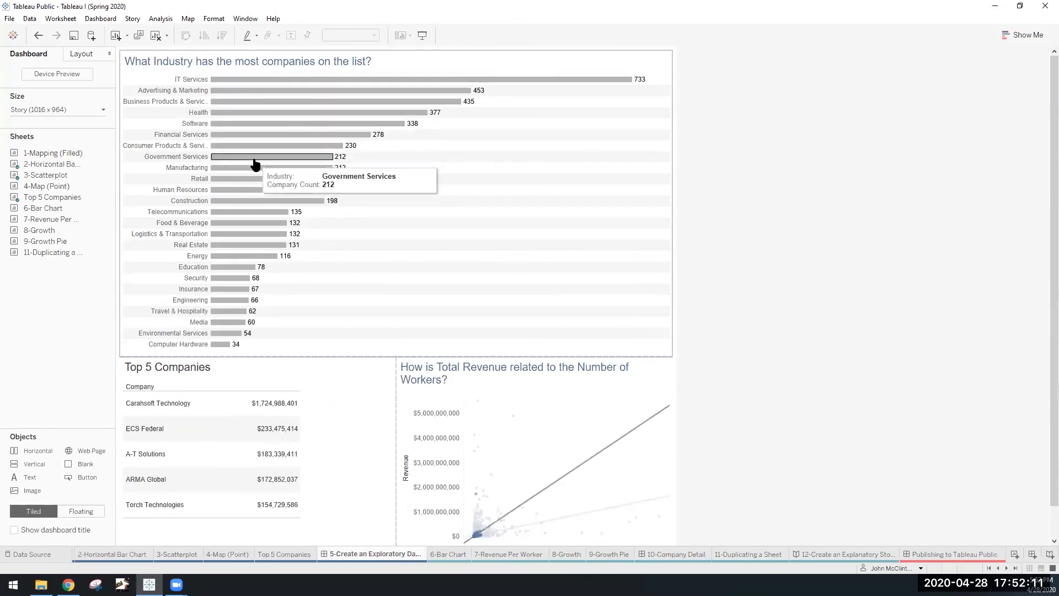
{"action": "mouse_move", "coordinate": [255, 169]}
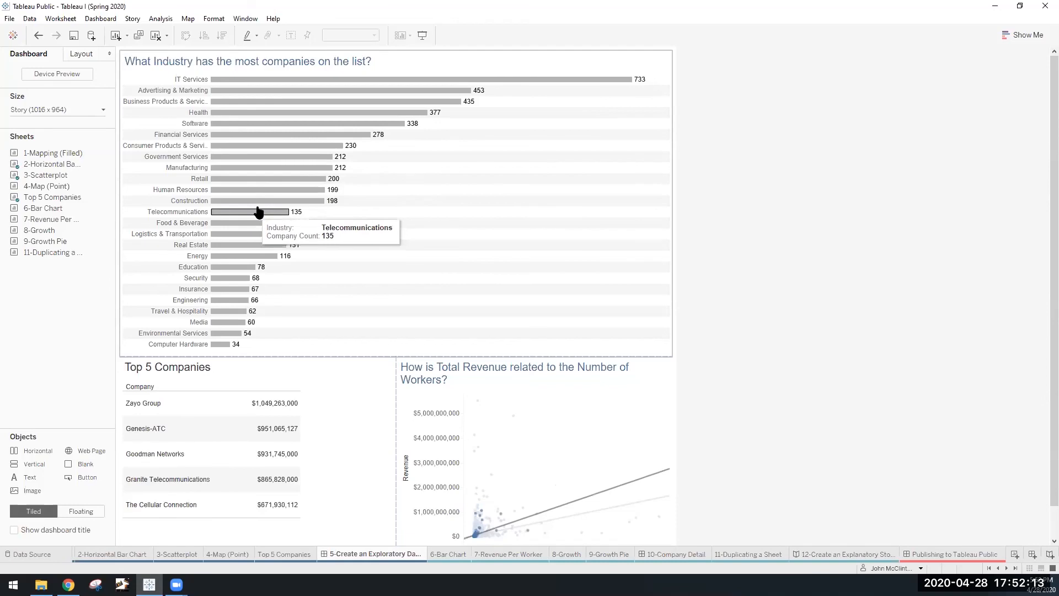
{"action": "mouse_move", "coordinate": [279, 109]}
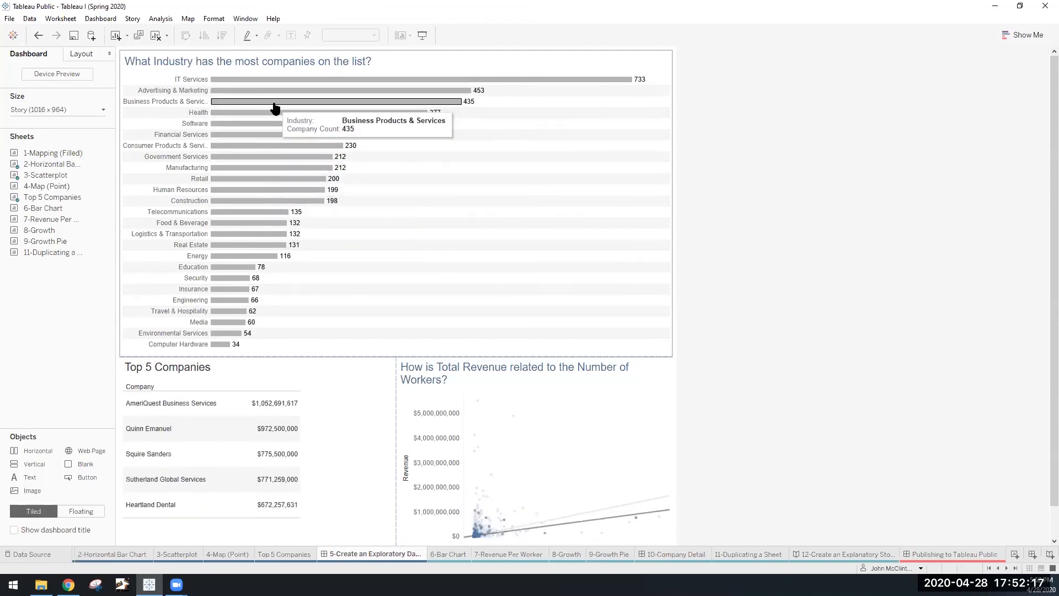
{"action": "mouse_move", "coordinate": [262, 285]}
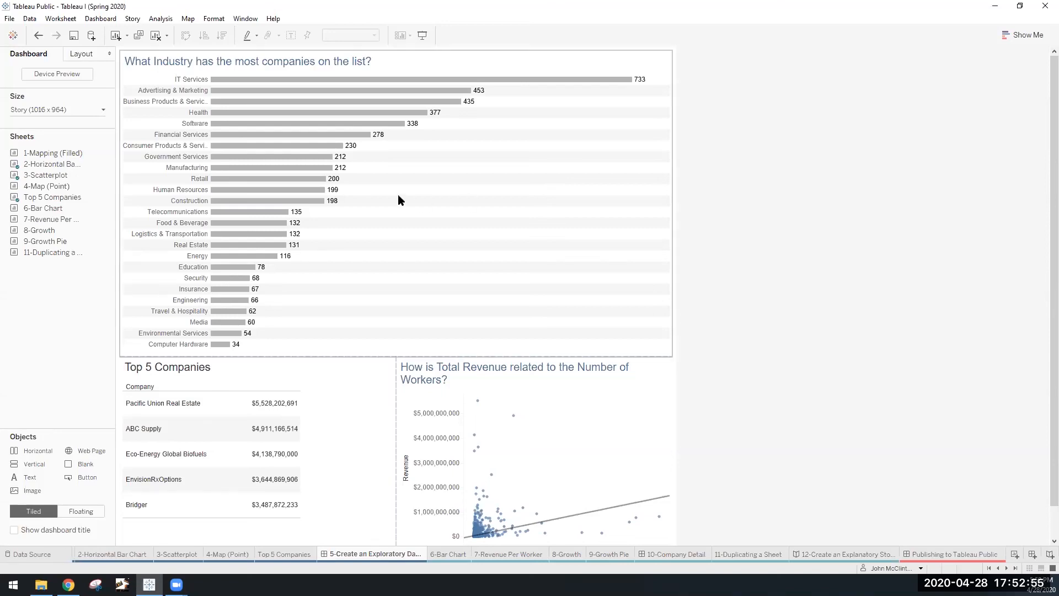
{"action": "mouse_move", "coordinate": [302, 184]}
- Edit the dashboard's Filter1 action so that it runs on Select
{"action": "left_click", "coordinate": [100, 18]}
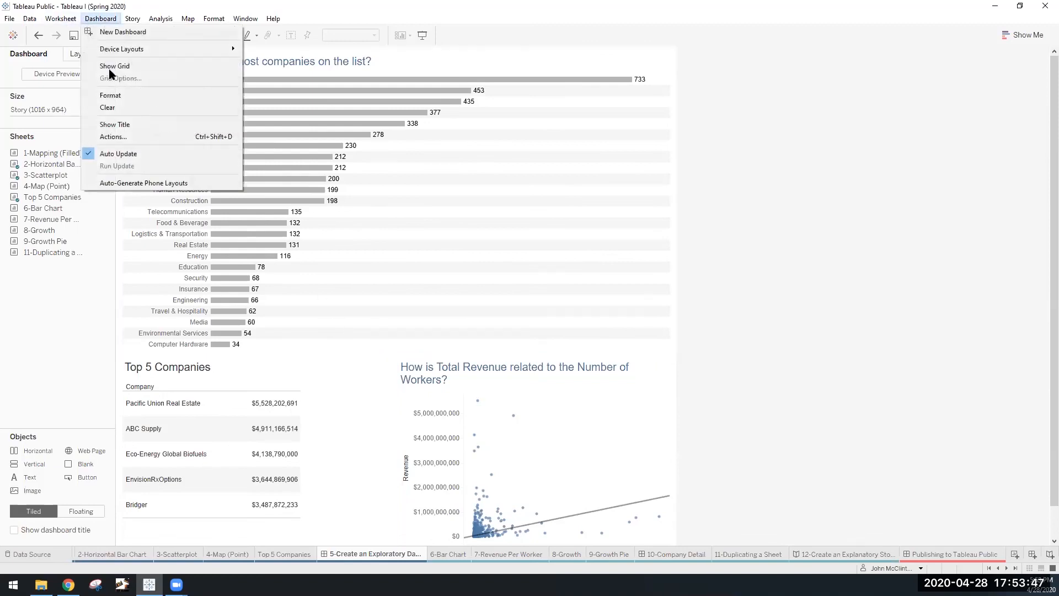
{"action": "left_click", "coordinate": [137, 138]}
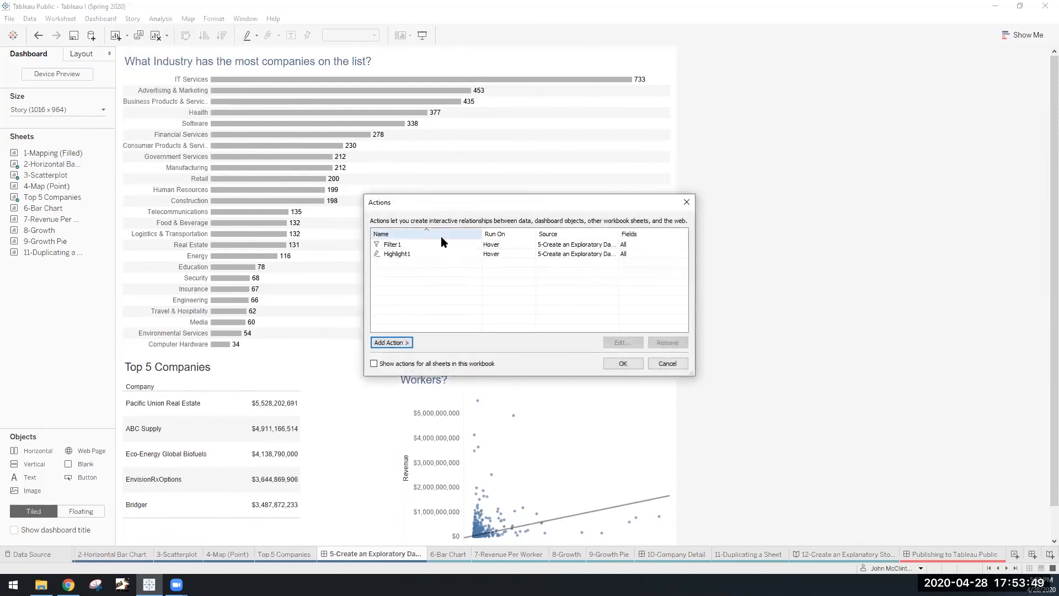
{"action": "left_click", "coordinate": [429, 243]}
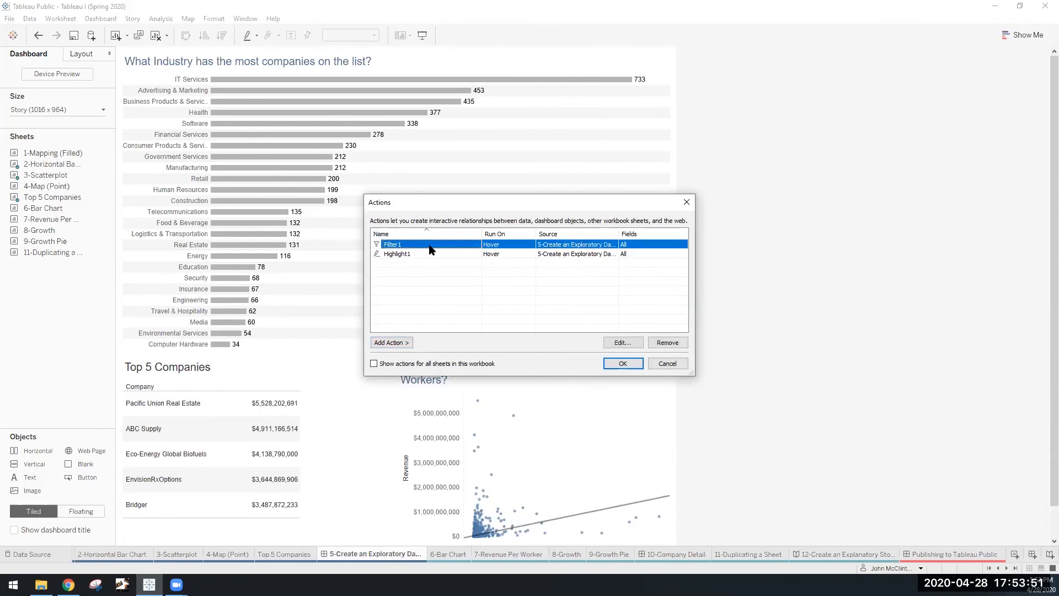
{"action": "left_click", "coordinate": [621, 345]}
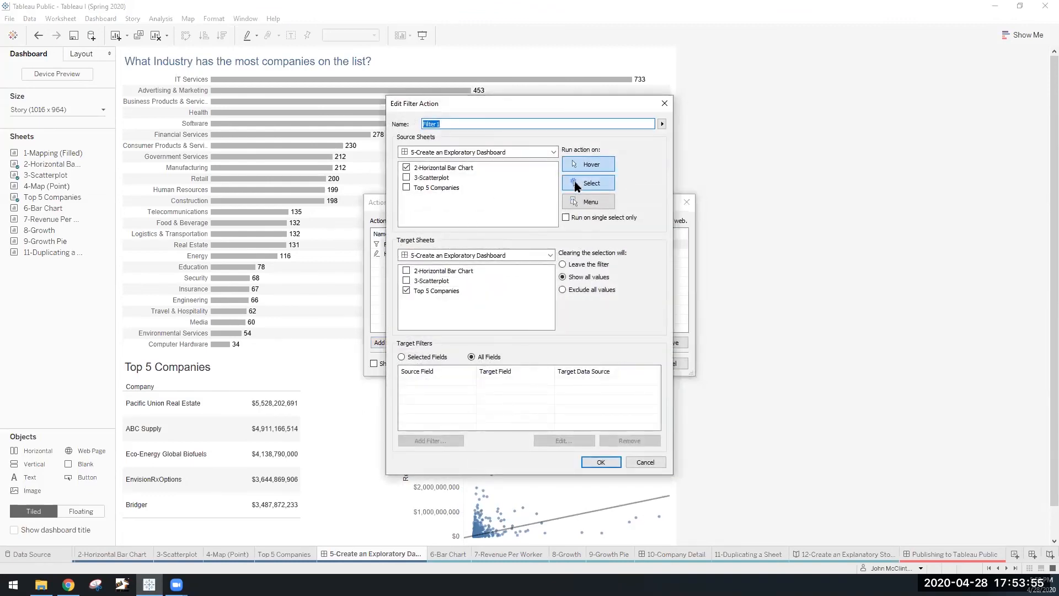
{"action": "left_click", "coordinate": [590, 182]}
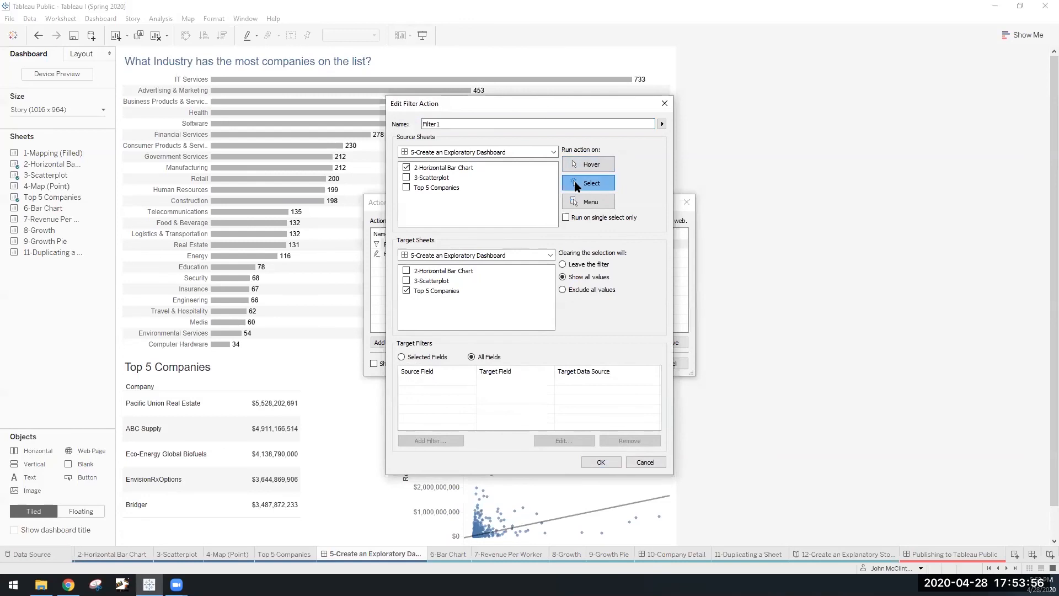
{"action": "left_click", "coordinate": [604, 463]}
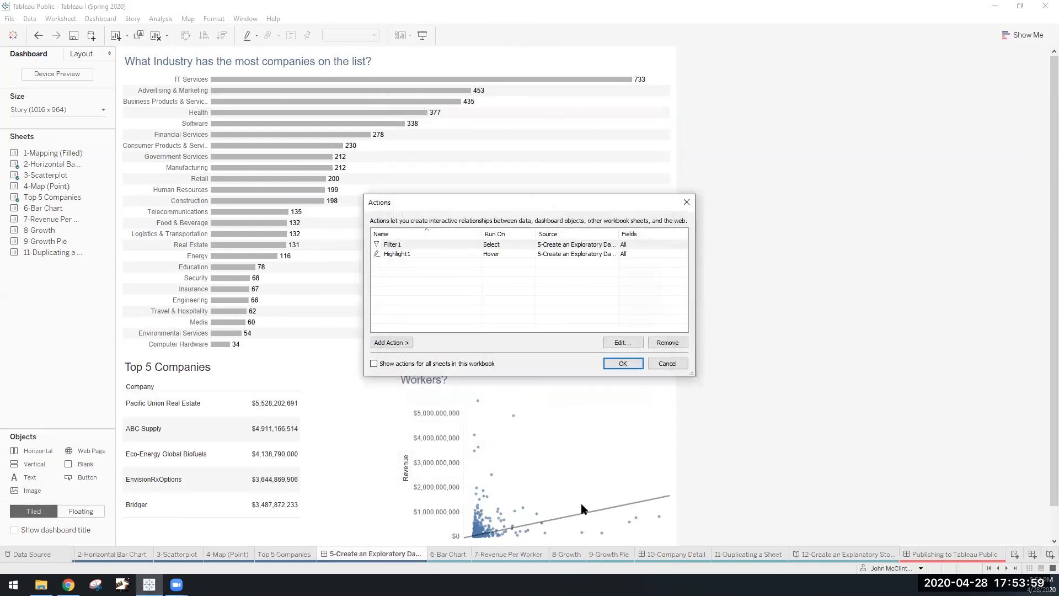
- Edit the dashboard's Highlight1 action so that it runs on Select, and apply the action changes
{"action": "left_click", "coordinate": [447, 253]}
{"action": "left_click", "coordinate": [621, 342]}
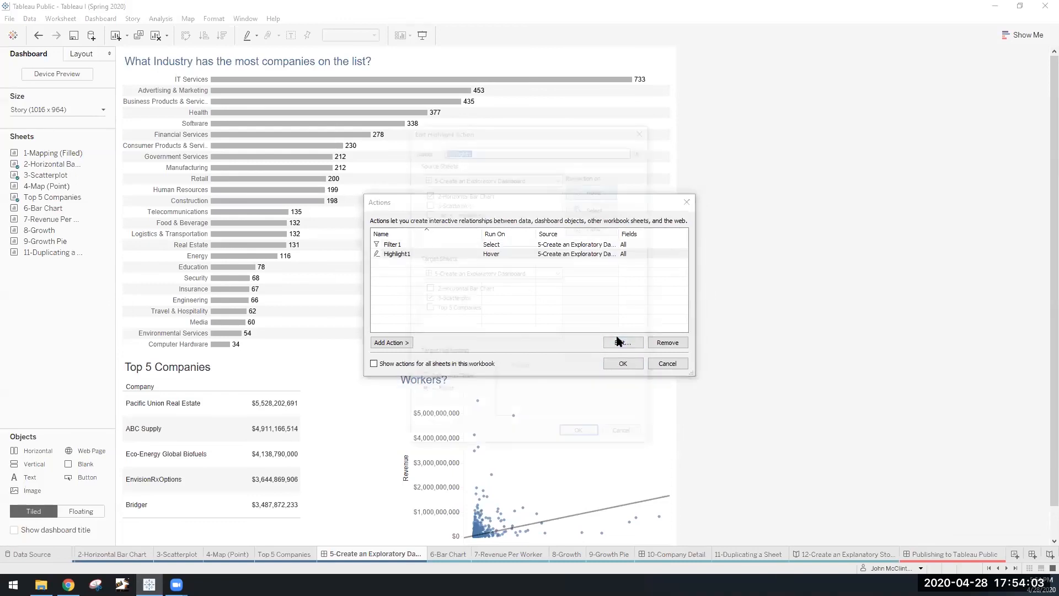
{"action": "left_click", "coordinate": [597, 208]}
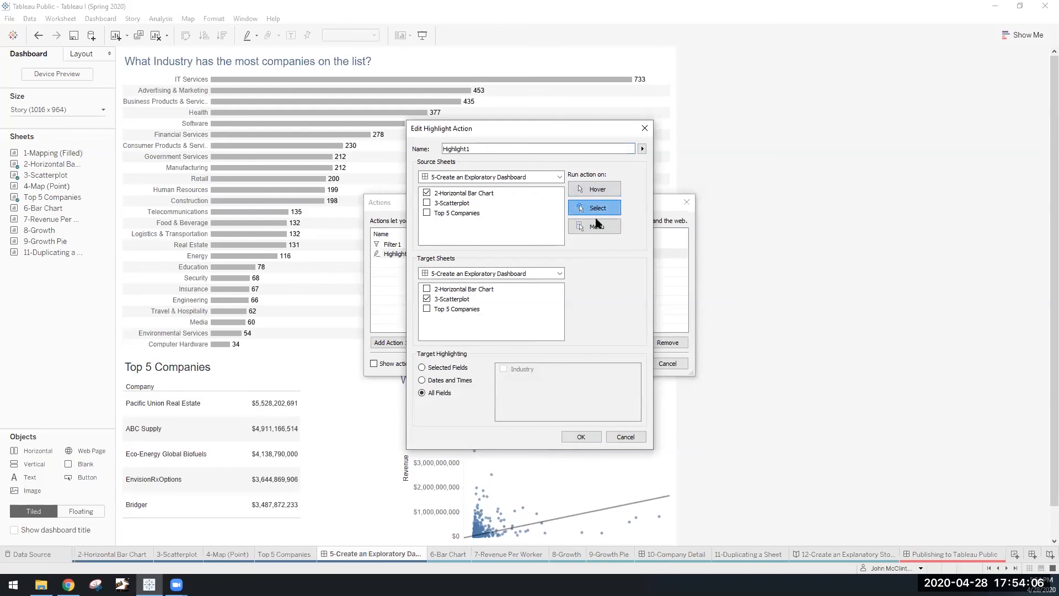
{"action": "left_click", "coordinate": [577, 438]}
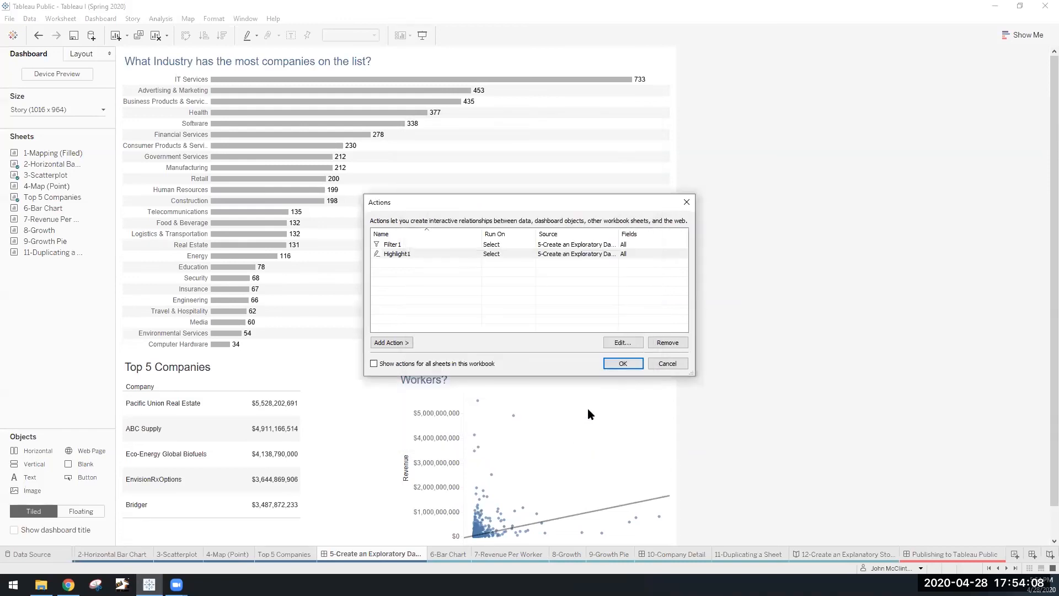
{"action": "left_click", "coordinate": [622, 364]}
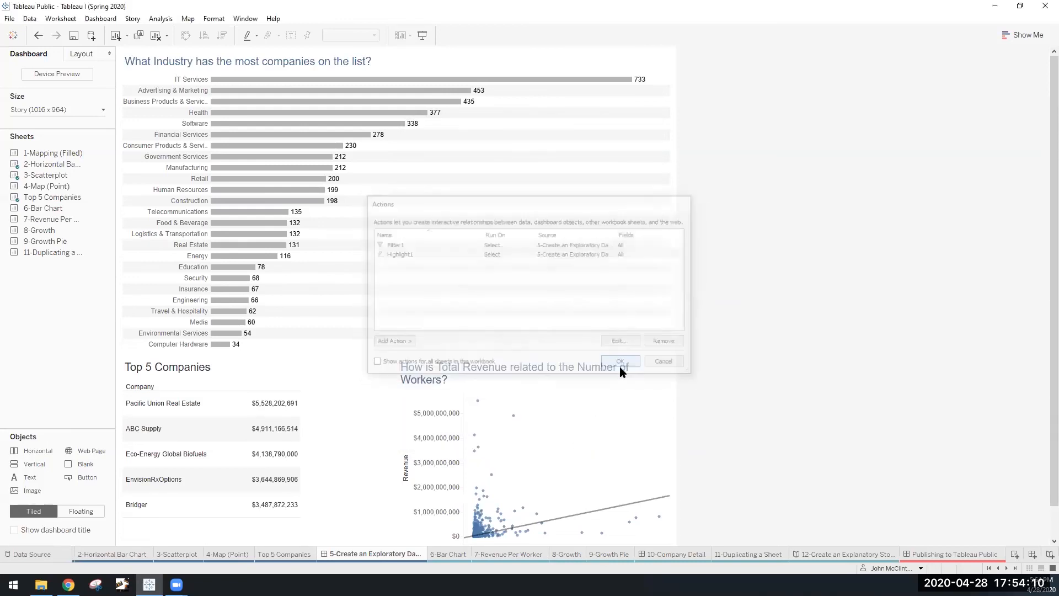
- Test the select-based actions with the Retail and Software industry bars, then clear the selection
{"action": "left_click", "coordinate": [278, 178]}
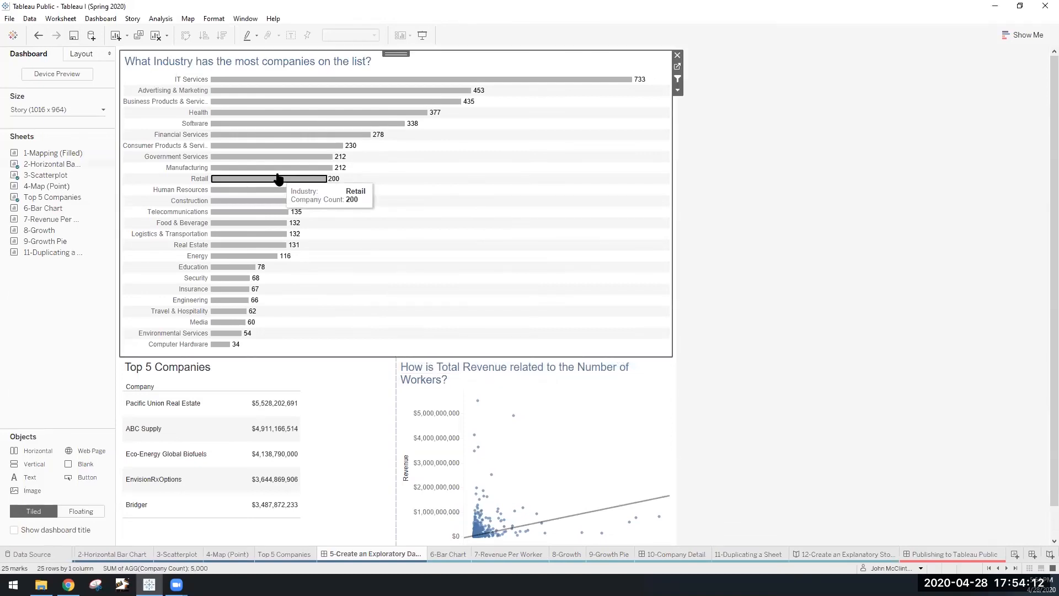
{"action": "left_click", "coordinate": [343, 127]}
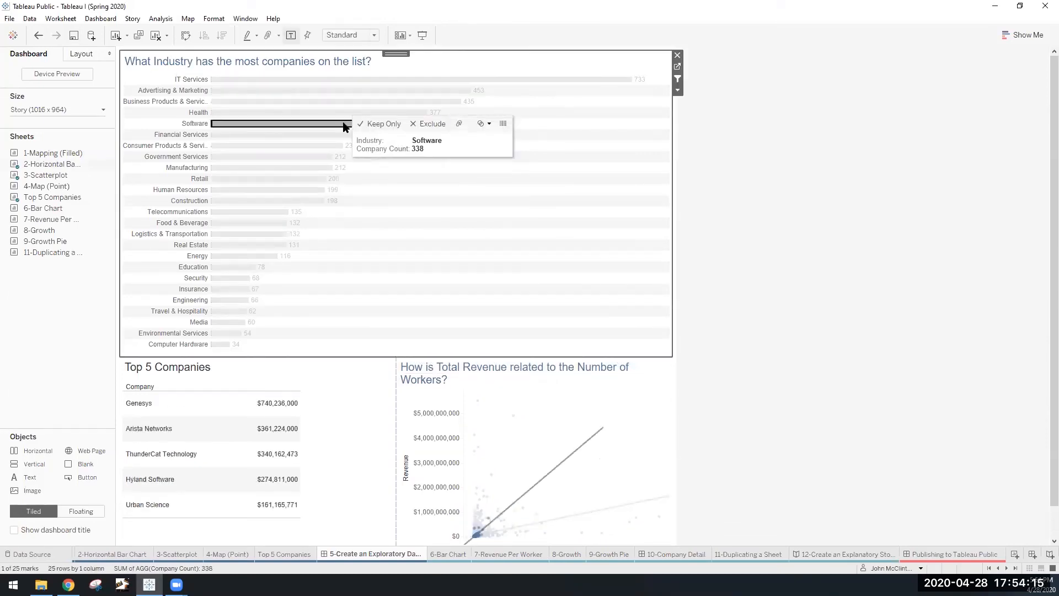
{"action": "left_click", "coordinate": [527, 183]}
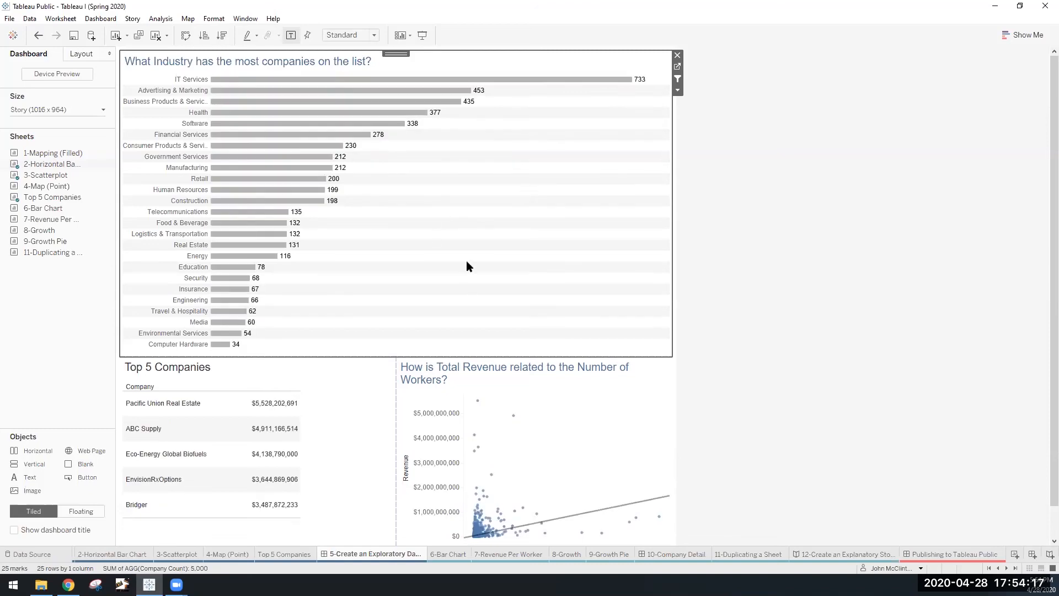
- Add a highlight action that runs on Hover, with Top 5 Companies as the only source sheet and 3-Scatterplot as the only target
{"action": "left_click", "coordinate": [97, 21]}
{"action": "left_click", "coordinate": [153, 130]}
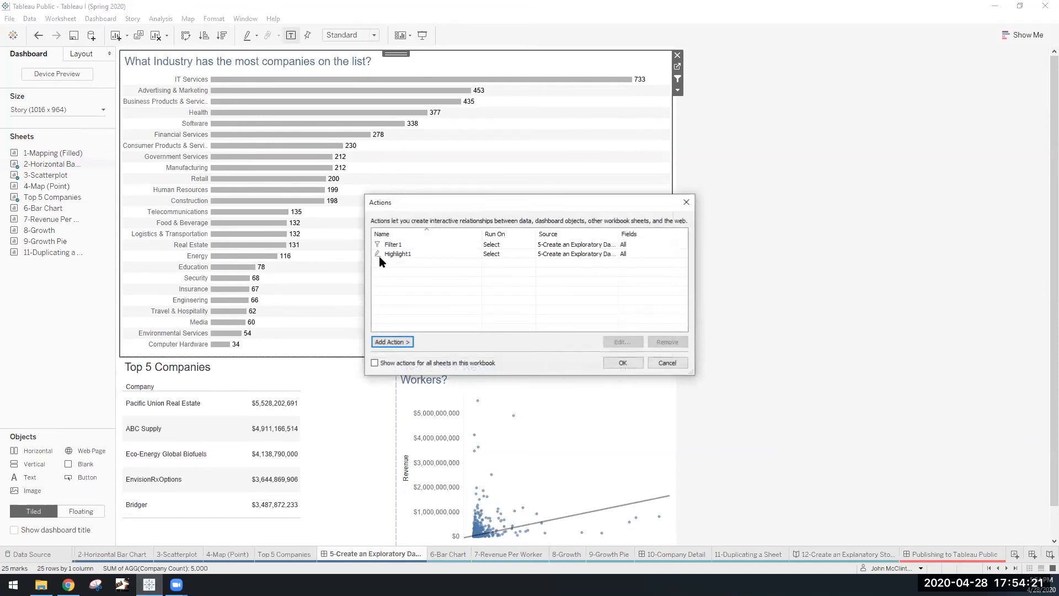
{"action": "left_click", "coordinate": [392, 342]}
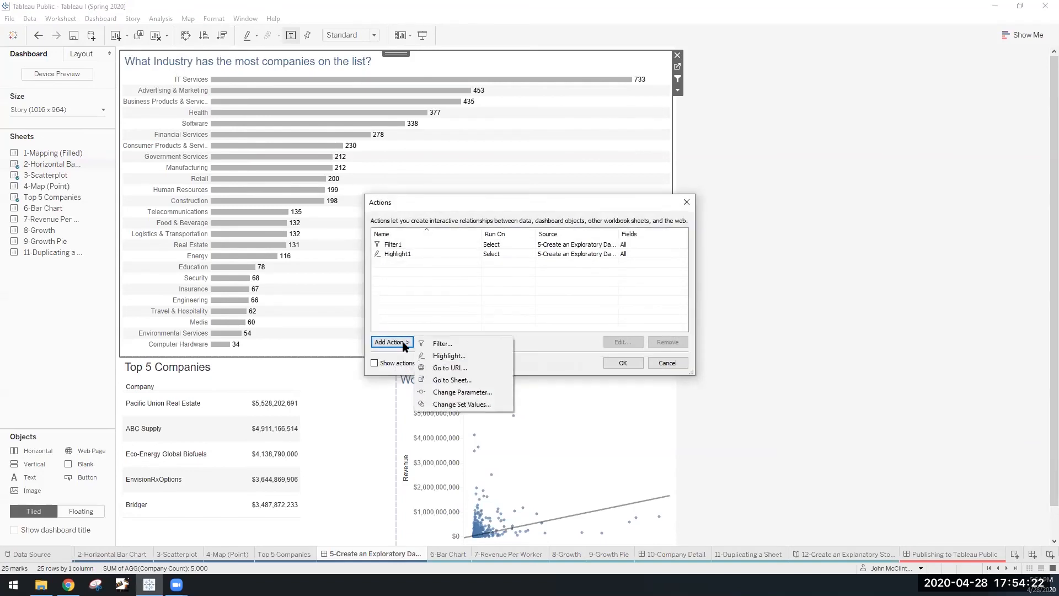
{"action": "left_click", "coordinate": [458, 357]}
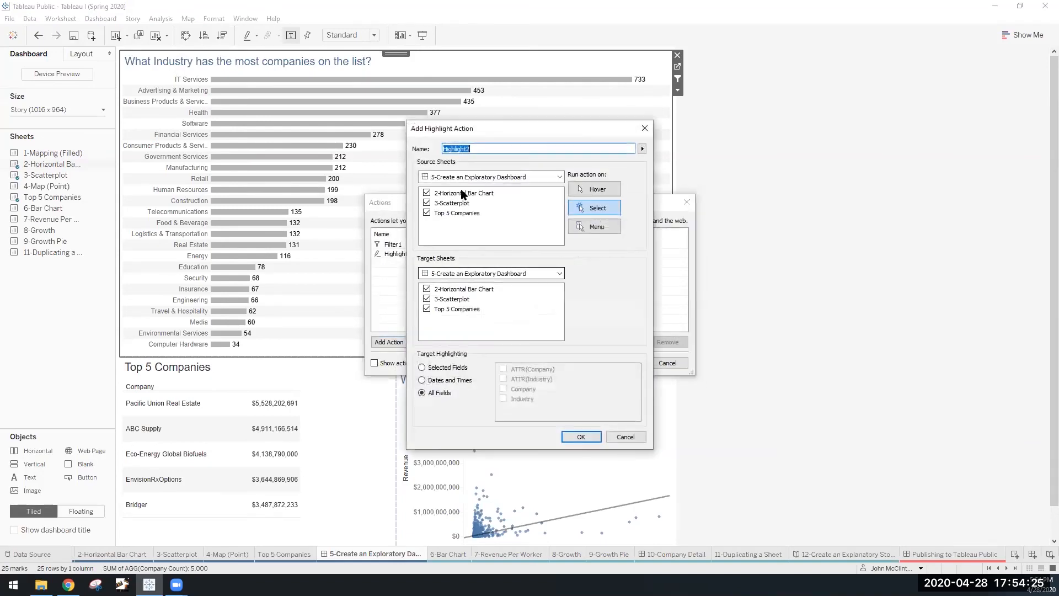
{"action": "left_click", "coordinate": [587, 191]}
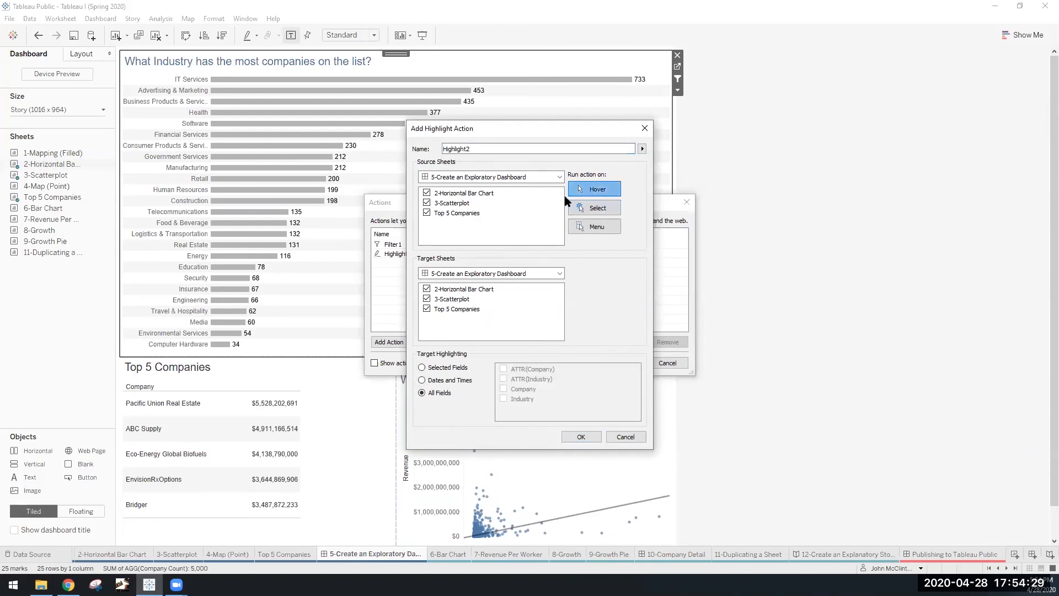
{"action": "left_click", "coordinate": [427, 203]}
{"action": "left_click", "coordinate": [427, 193]}
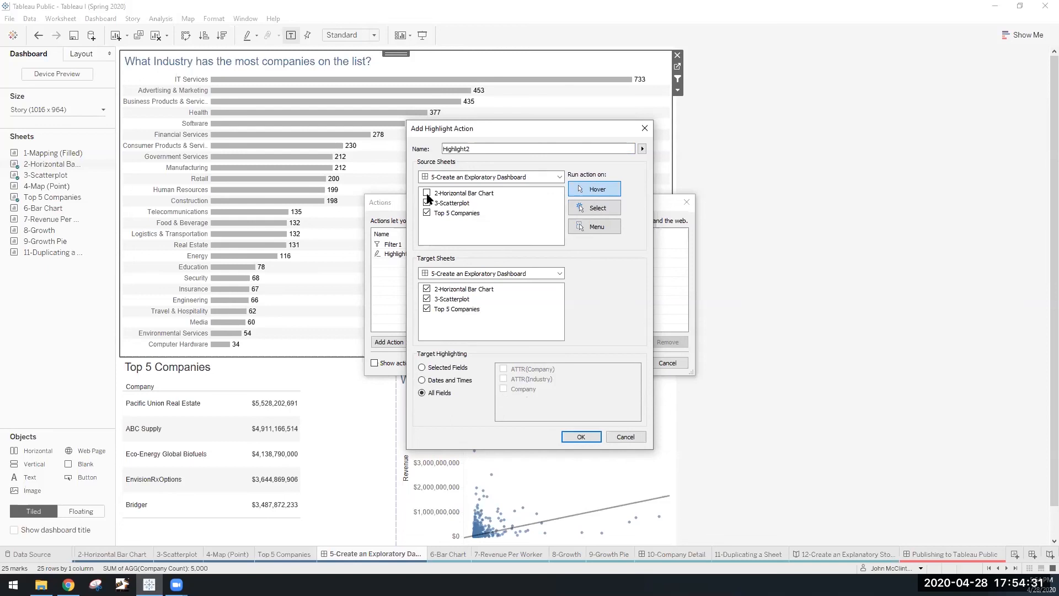
{"action": "left_click", "coordinate": [427, 288]}
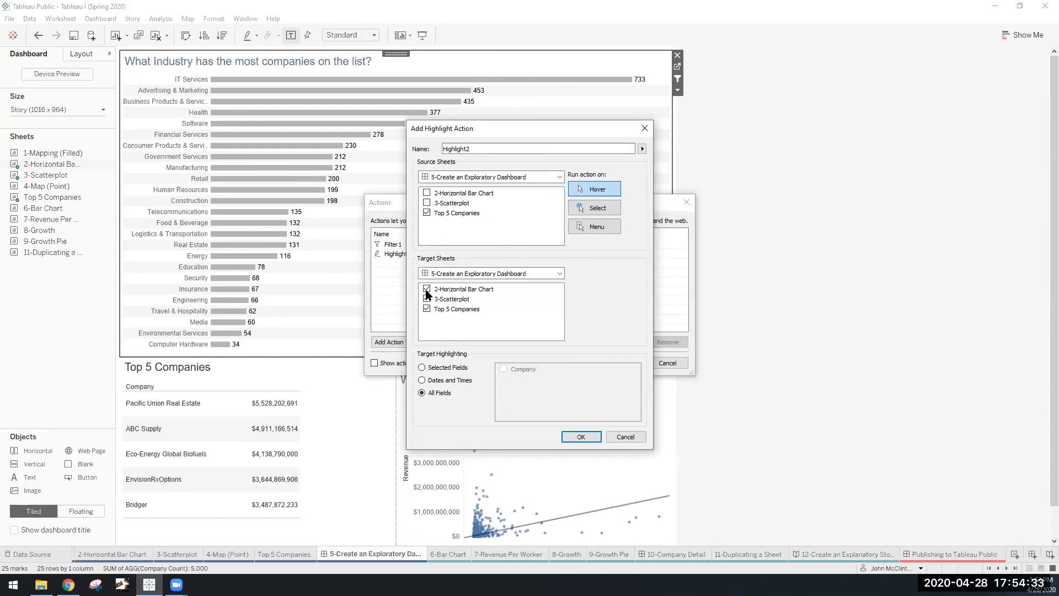
{"action": "left_click", "coordinate": [427, 309]}
{"action": "left_click", "coordinate": [582, 437]}
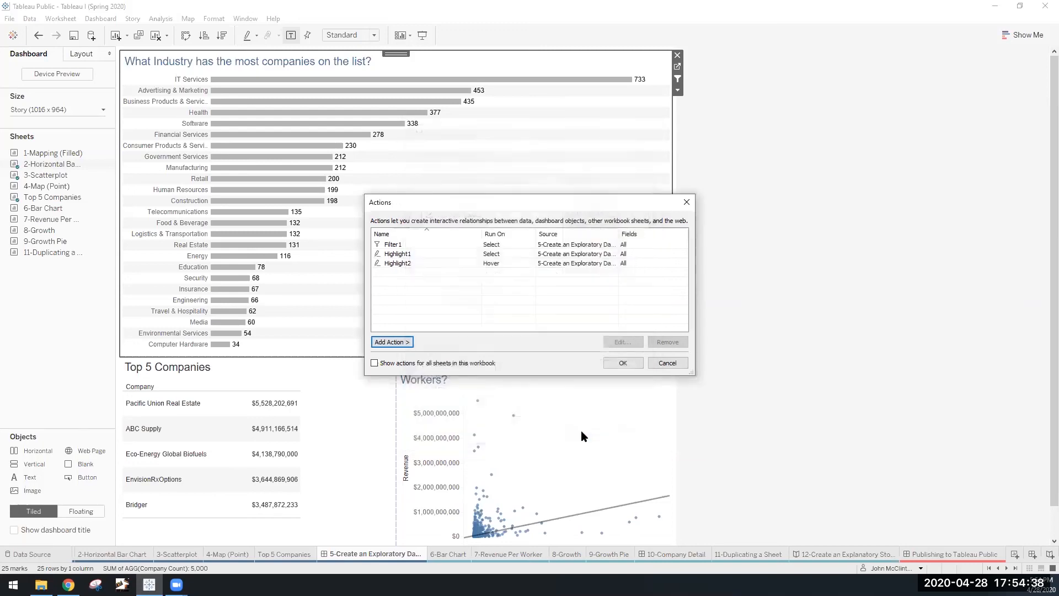
{"action": "left_click", "coordinate": [624, 361]}
- Select the Manufacturing bar, examine how its top companies highlight in the scatterplot, then clear the selection and inspect a scatterplot point
{"action": "left_click", "coordinate": [268, 168]}
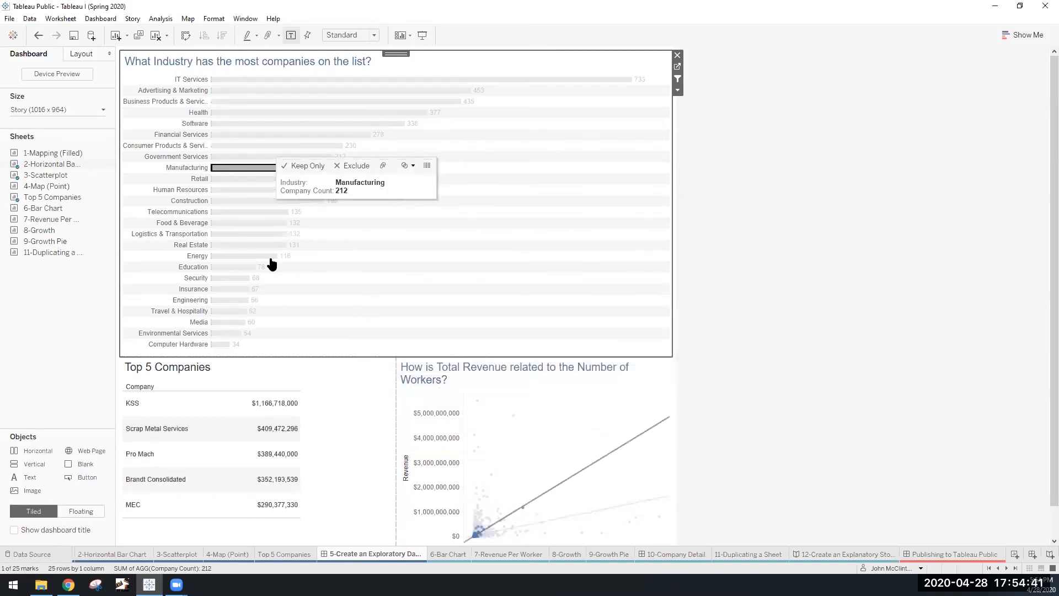
{"action": "mouse_move", "coordinate": [276, 419]}
{"action": "mouse_move", "coordinate": [276, 448]}
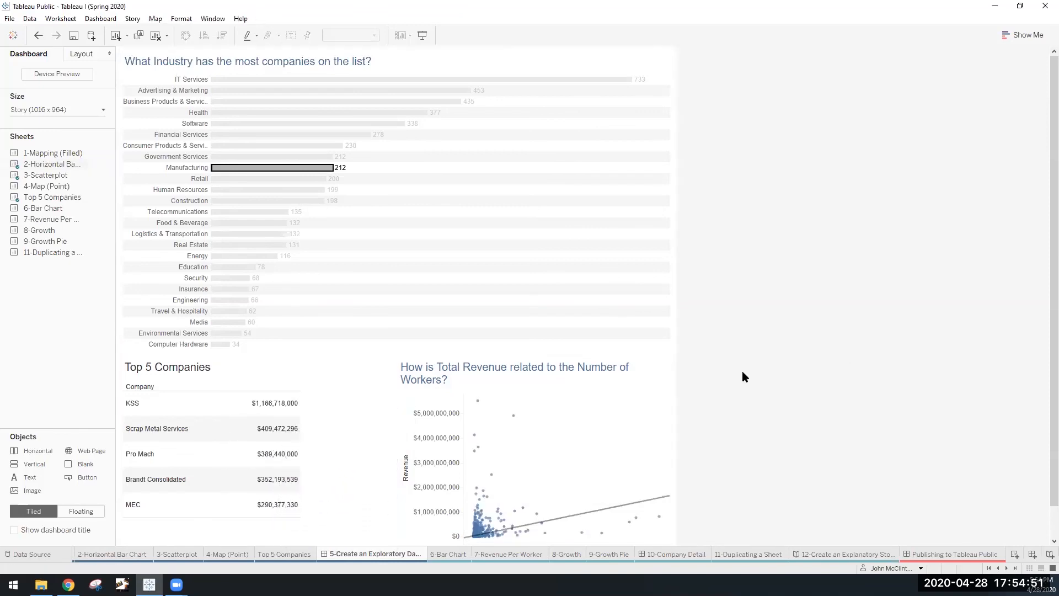
{"action": "left_click", "coordinate": [481, 214]}
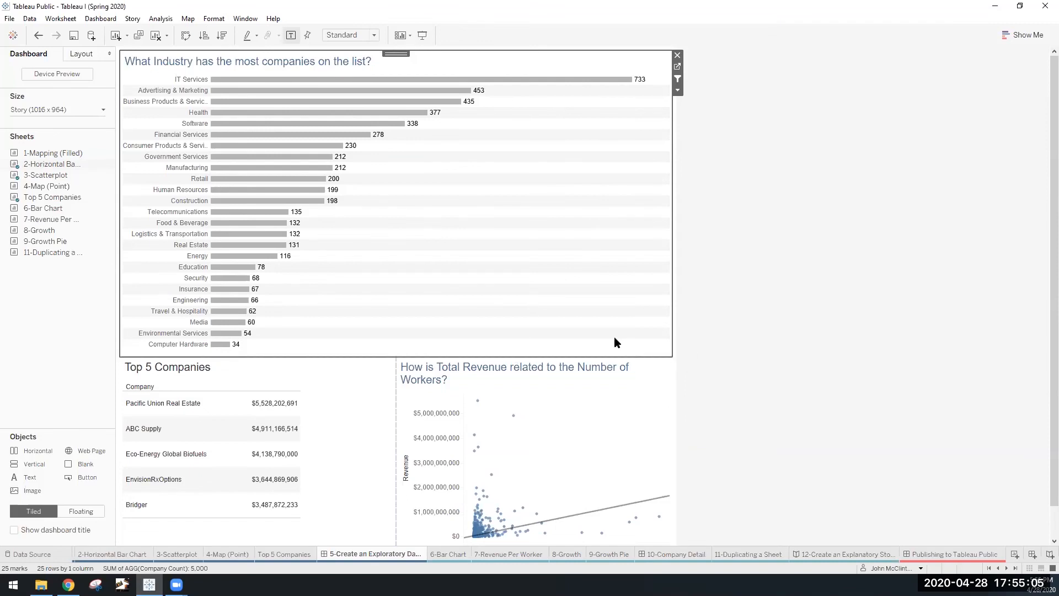
{"action": "mouse_move", "coordinate": [495, 516]}
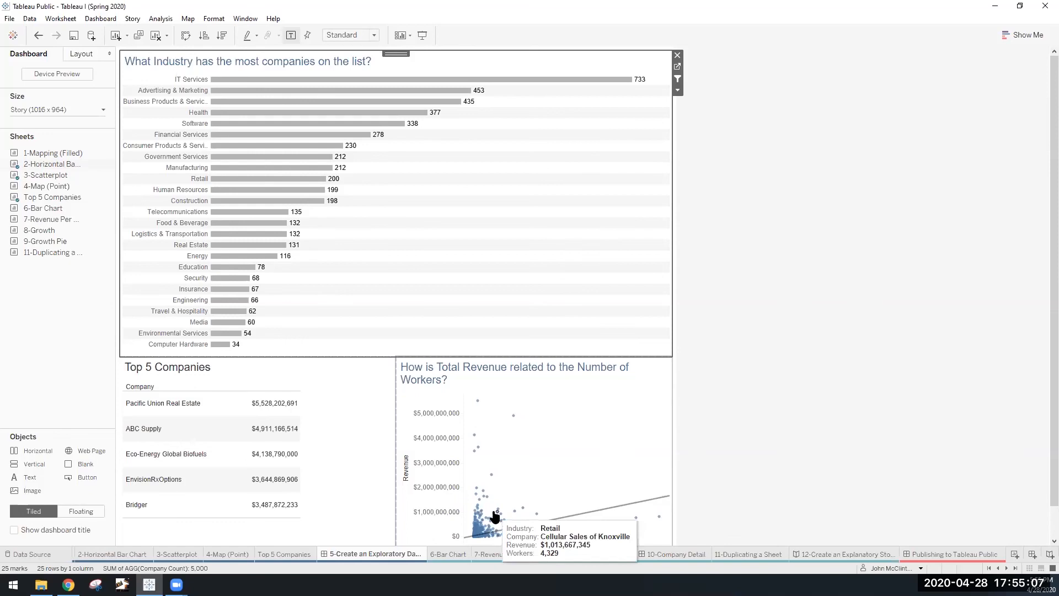
- Open the 6-Bar Chart worksheet
{"action": "left_click", "coordinate": [444, 555]}
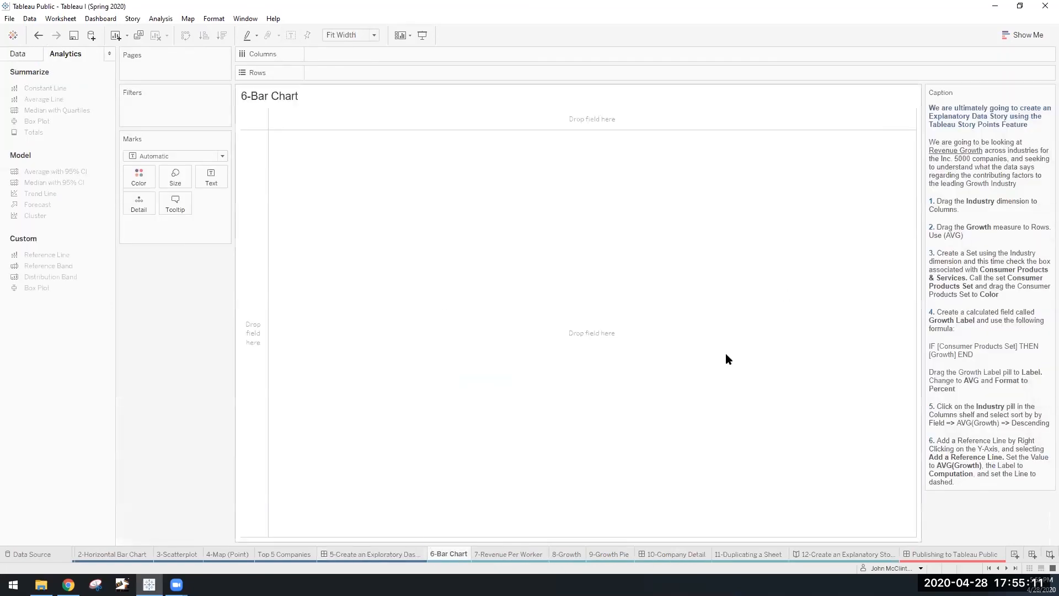